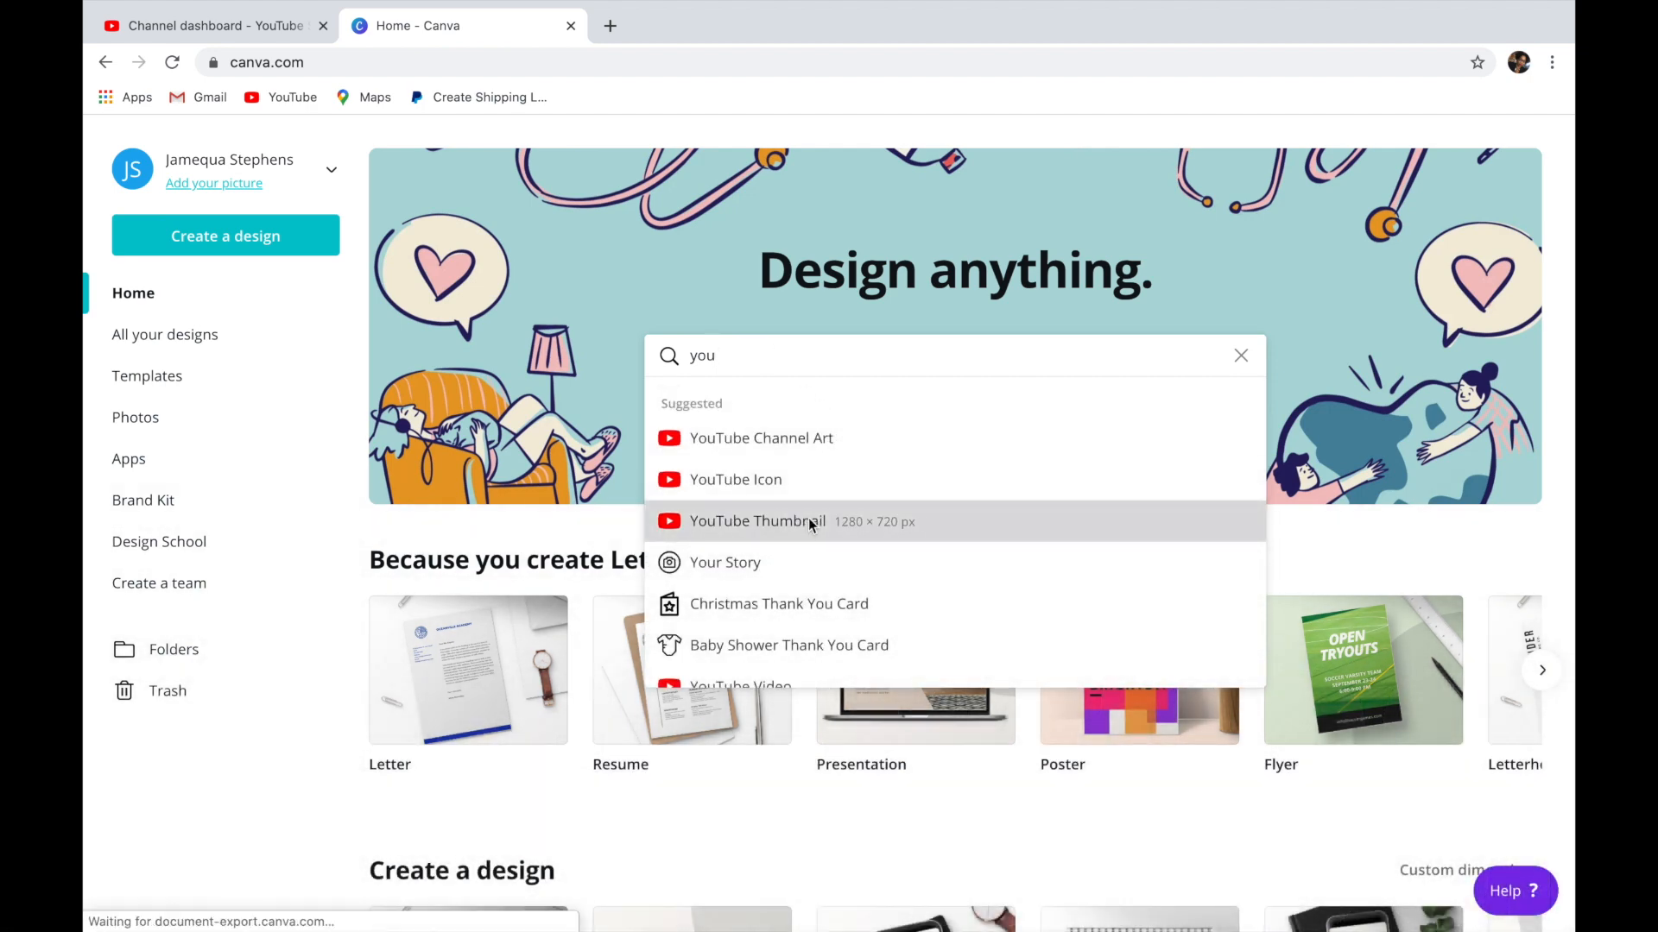
Create a blank YouTube Thumbnail design from the home page's design suggestions.
{"action": "left_click", "coordinate": [808, 520]}
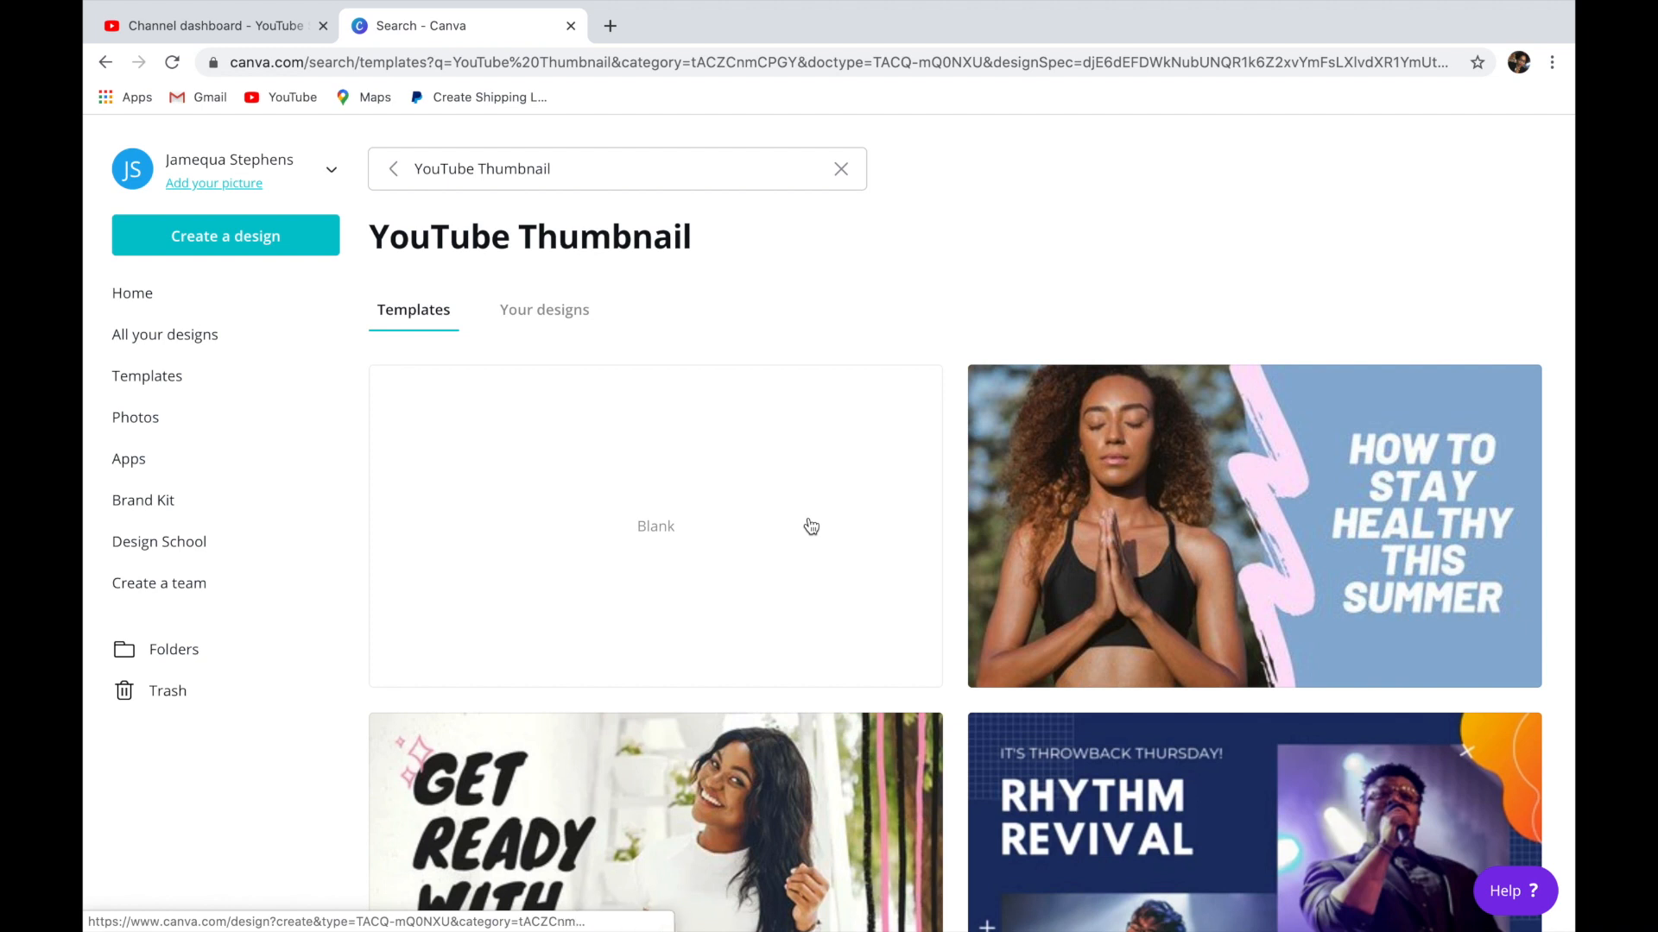
{"action": "scroll", "coordinate": [811, 526], "scroll_direction": "down", "scroll_amount": 3}
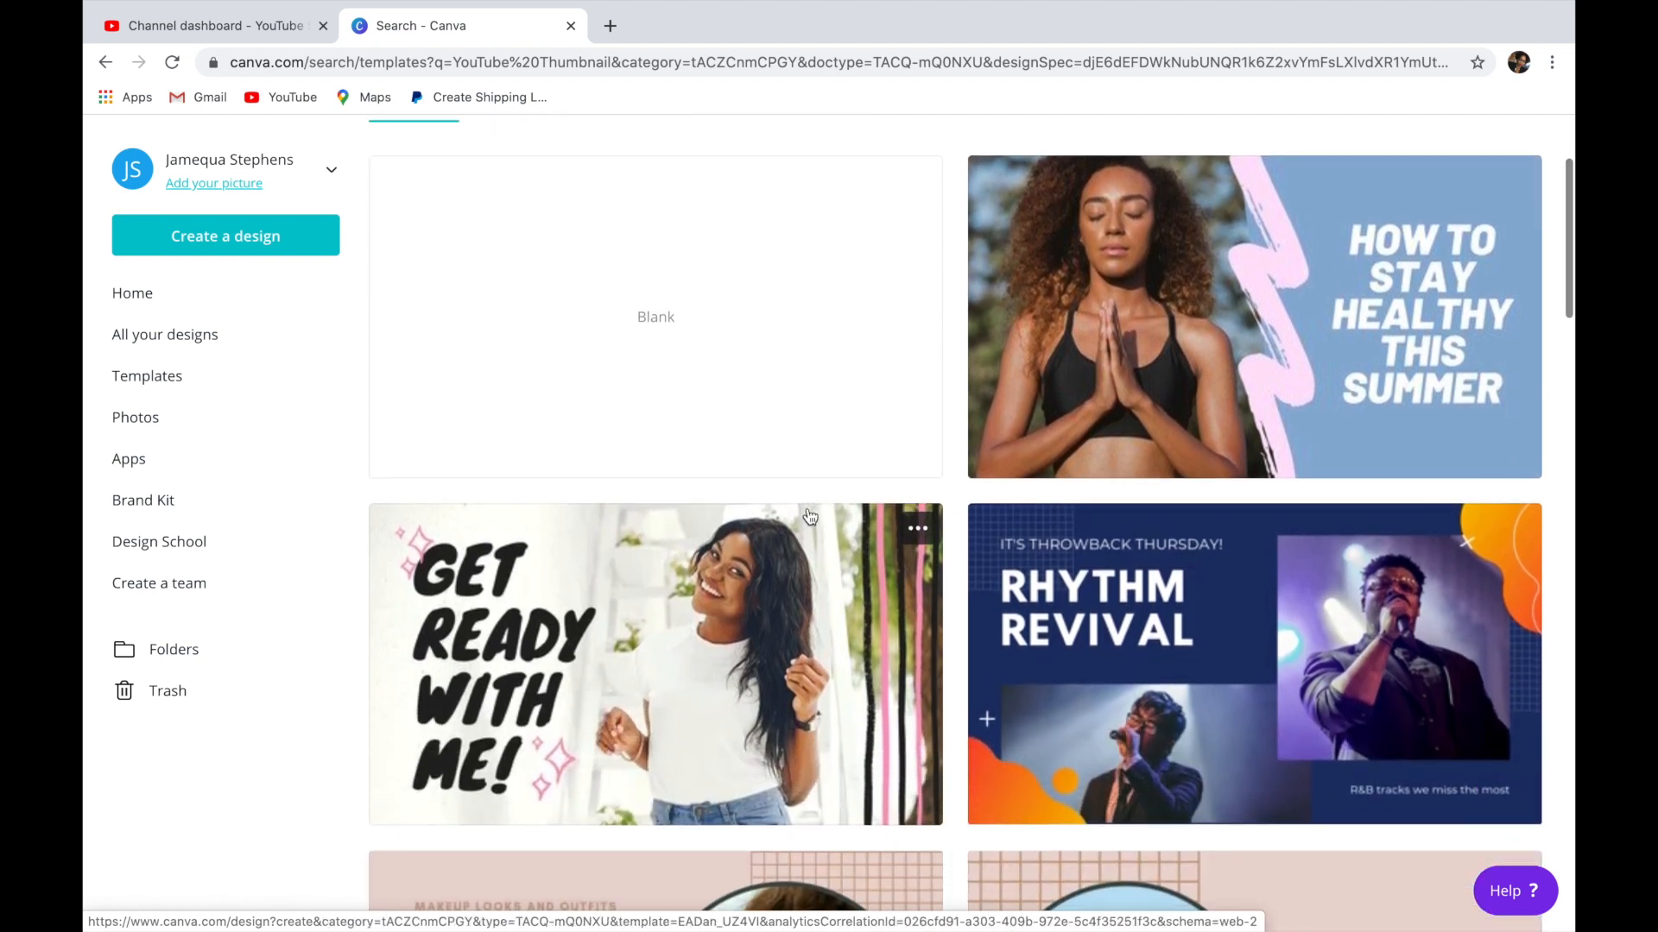
{"action": "left_click", "coordinate": [700, 357]}
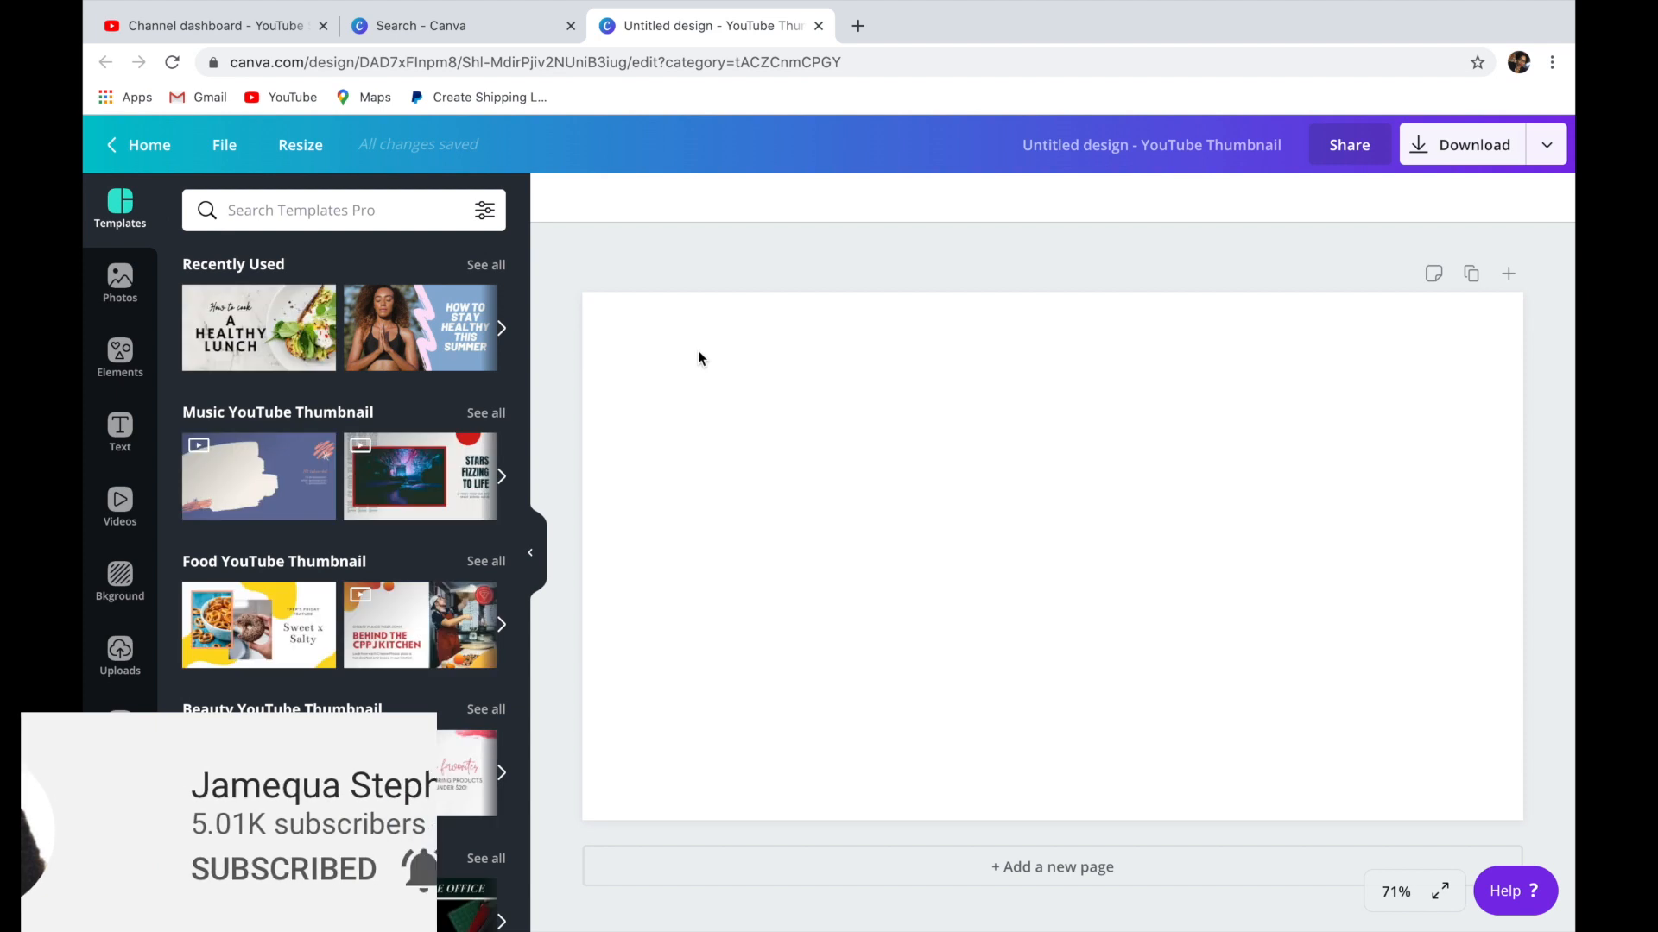
Open the full collection of frames among the design elements.
{"action": "left_click", "coordinate": [120, 359]}
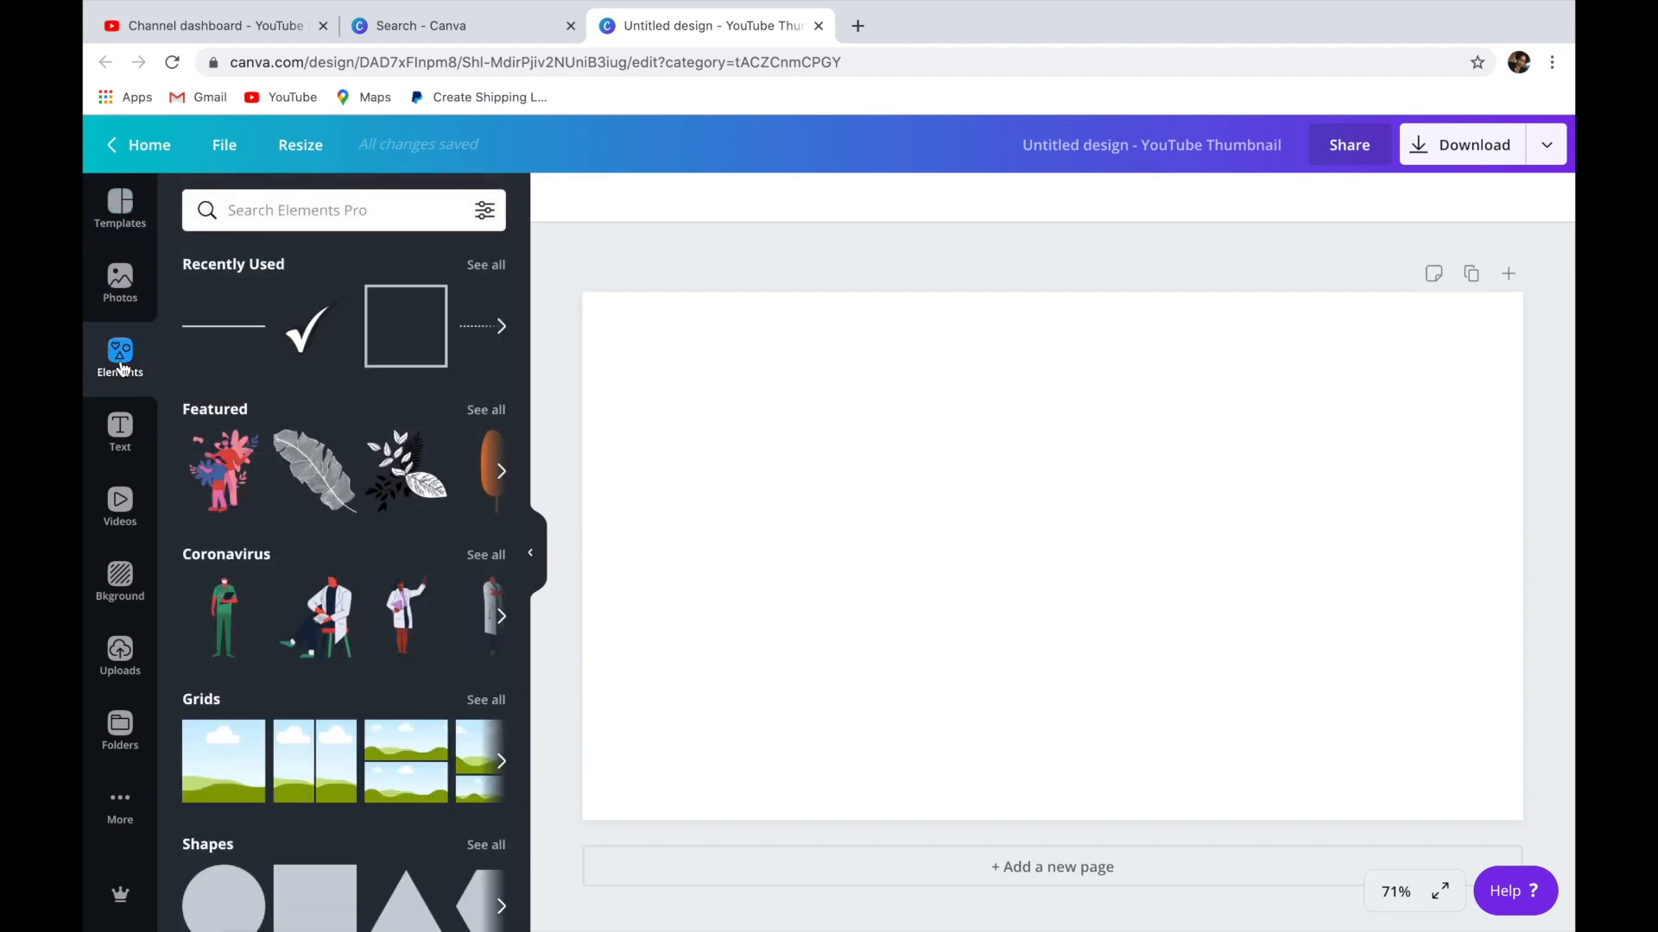
{"action": "scroll", "coordinate": [423, 727], "scroll_direction": "down", "scroll_amount": 6}
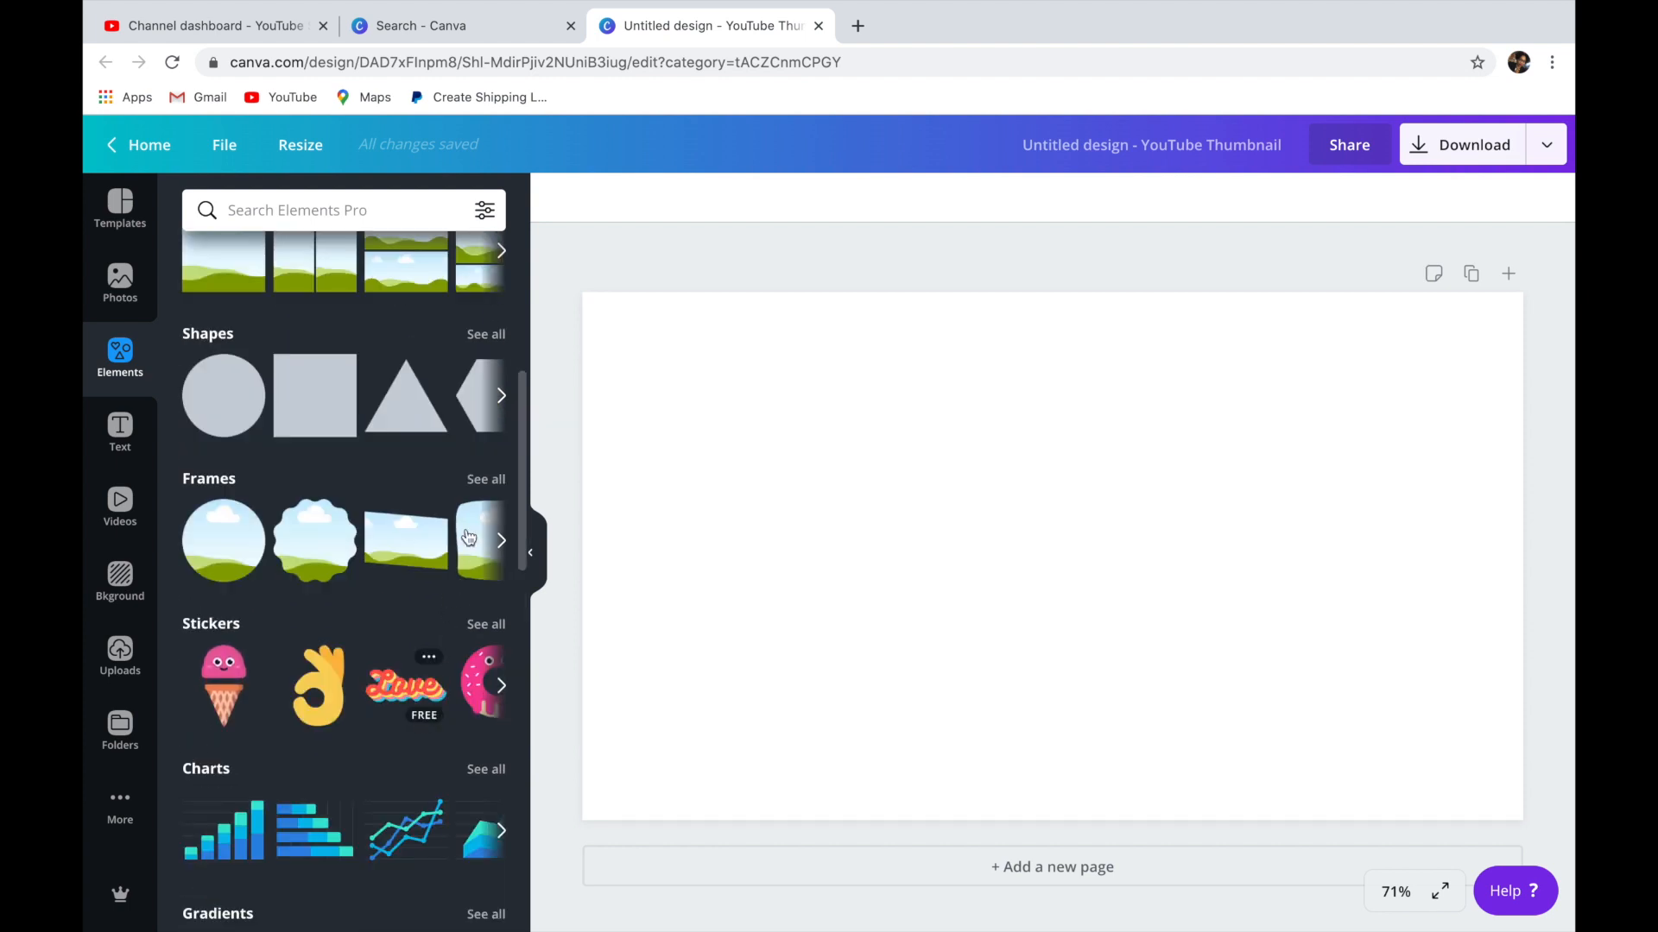
{"action": "left_click", "coordinate": [485, 479]}
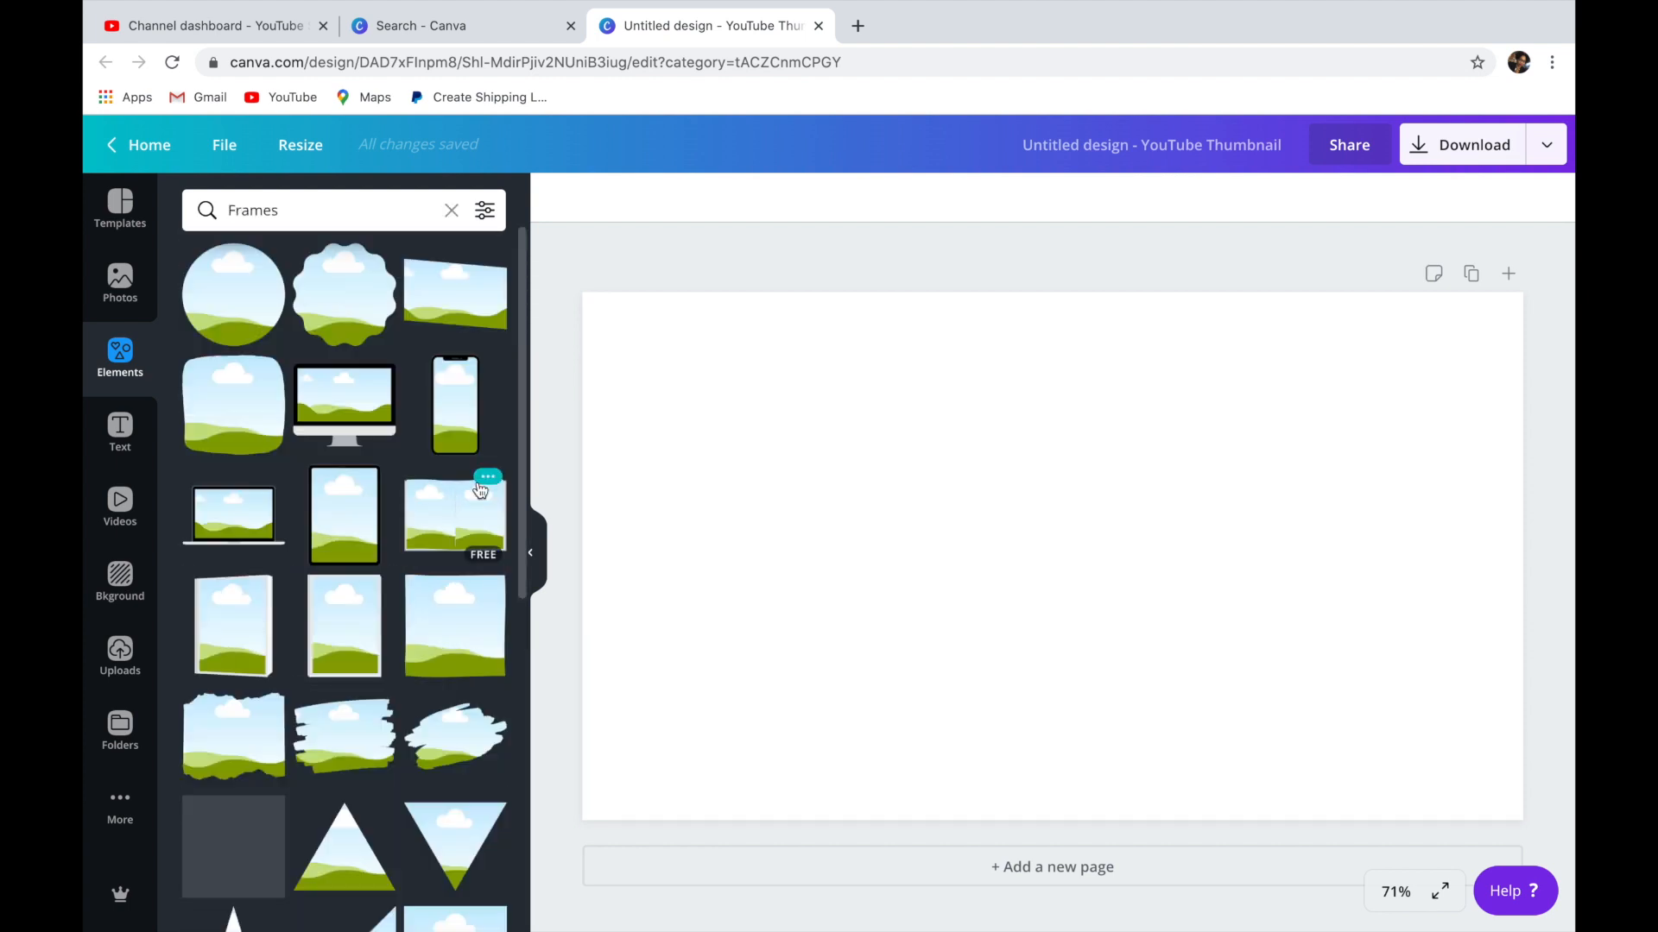
Find the letter-shaped frames and add the J frame to the page.
{"action": "scroll", "coordinate": [385, 599], "scroll_direction": "down", "scroll_amount": 15}
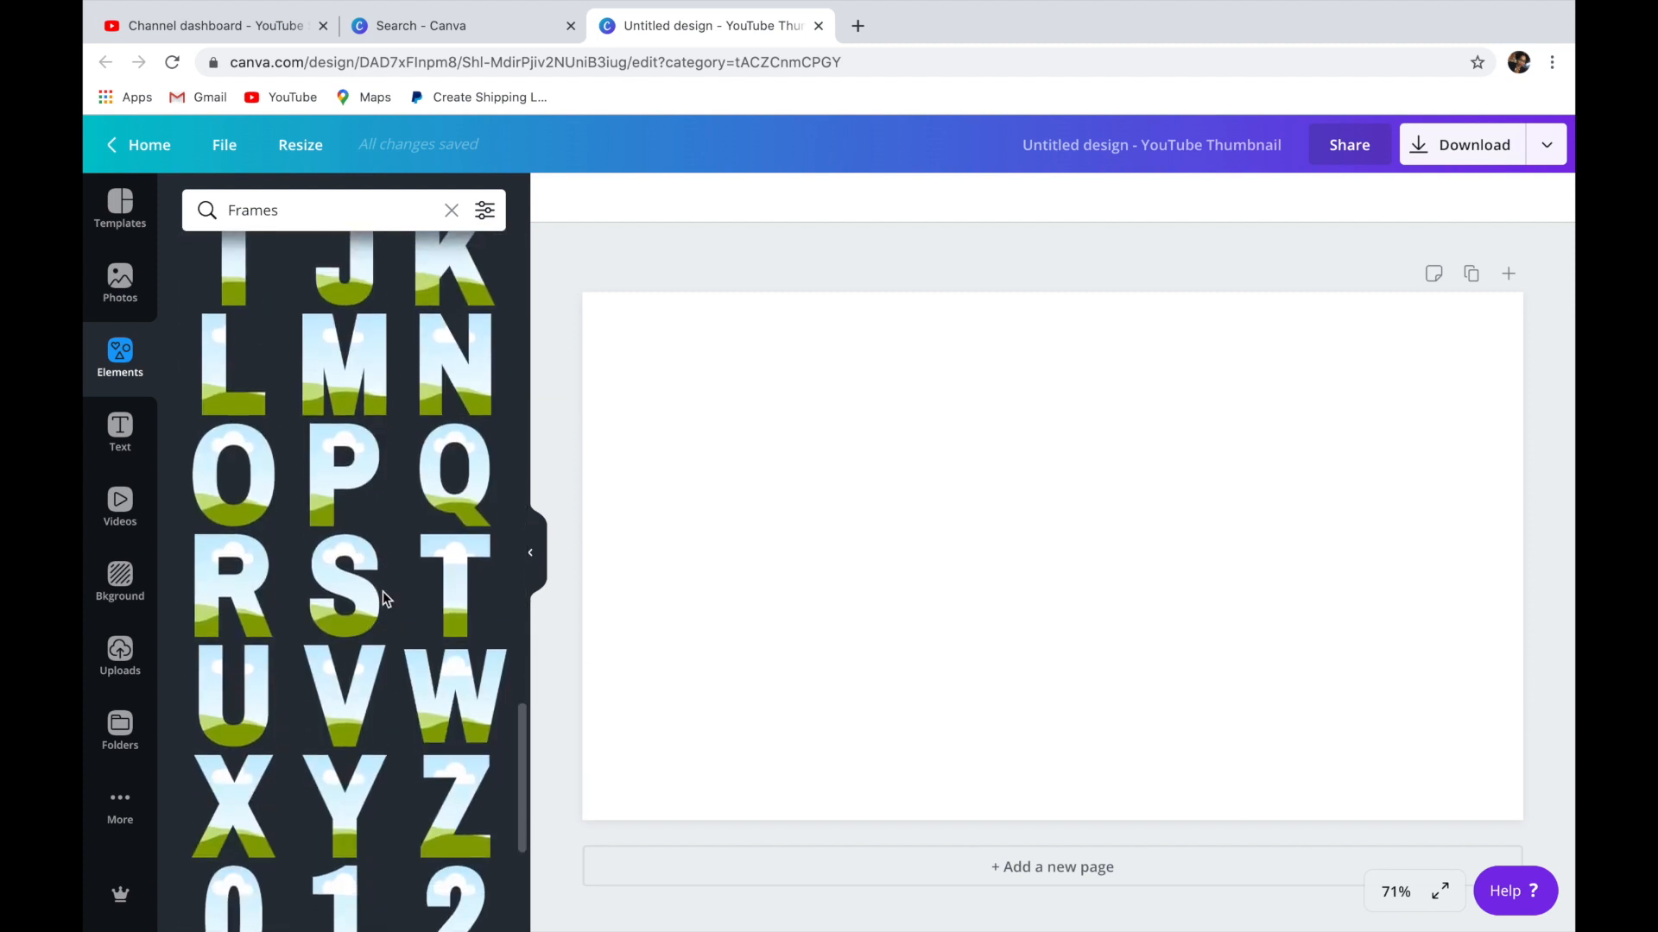
{"action": "scroll", "coordinate": [381, 593], "scroll_direction": "down", "scroll_amount": 5}
{"action": "scroll", "coordinate": [385, 600], "scroll_direction": "down", "scroll_amount": 5}
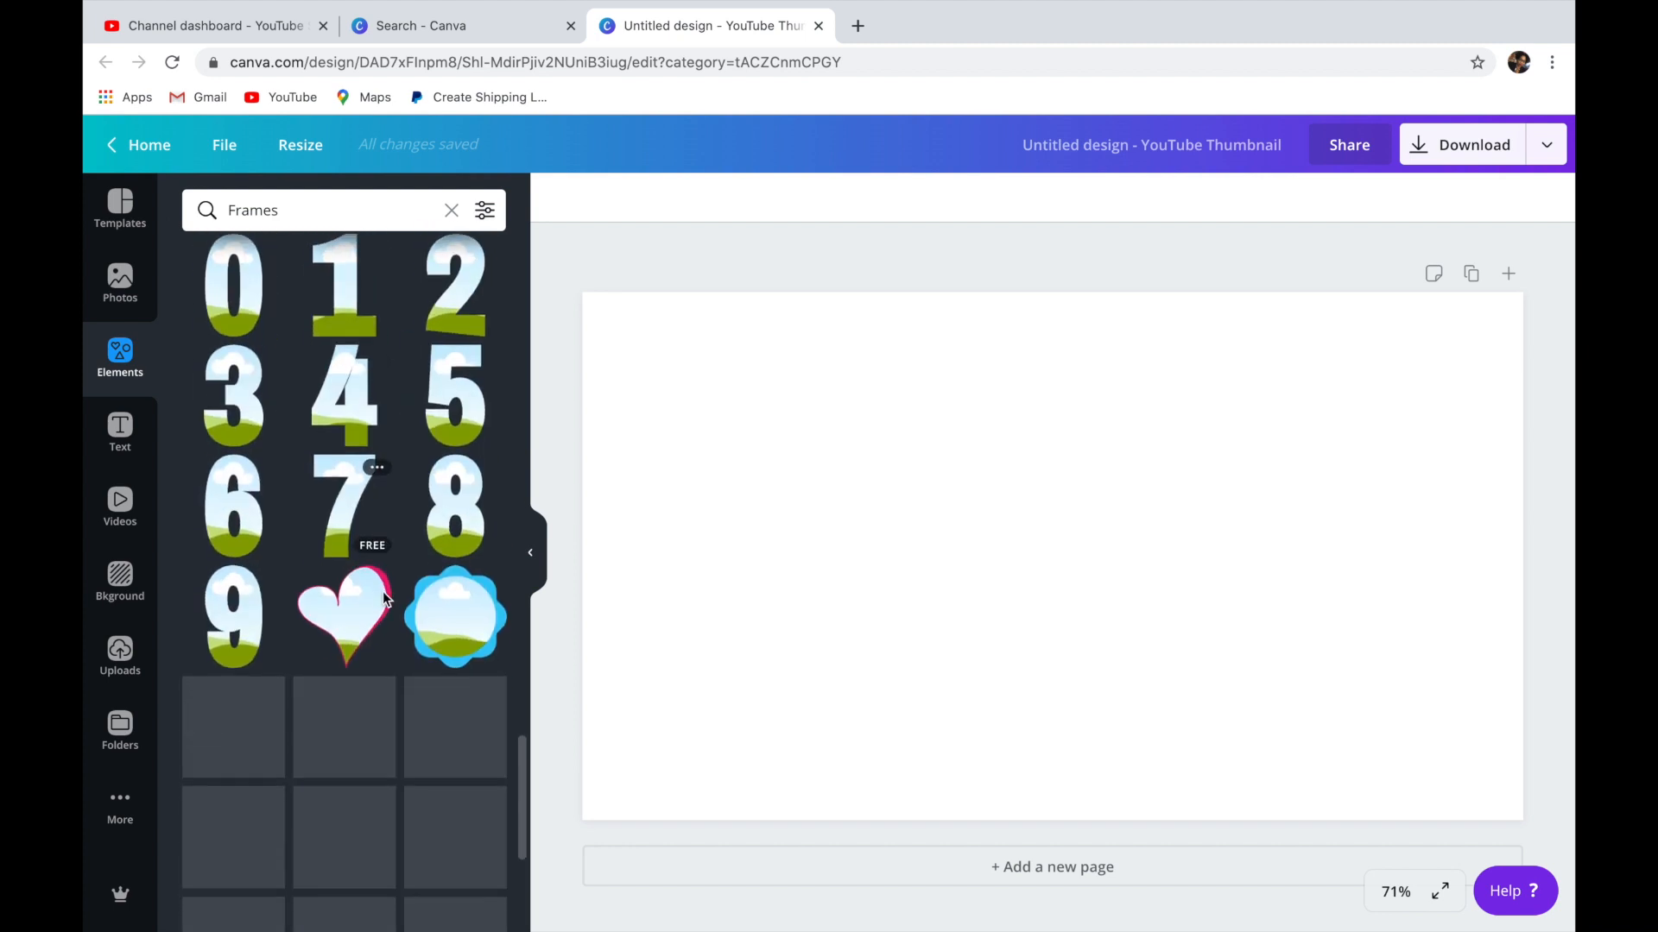
{"action": "scroll", "coordinate": [385, 600], "scroll_direction": "down", "scroll_amount": 1}
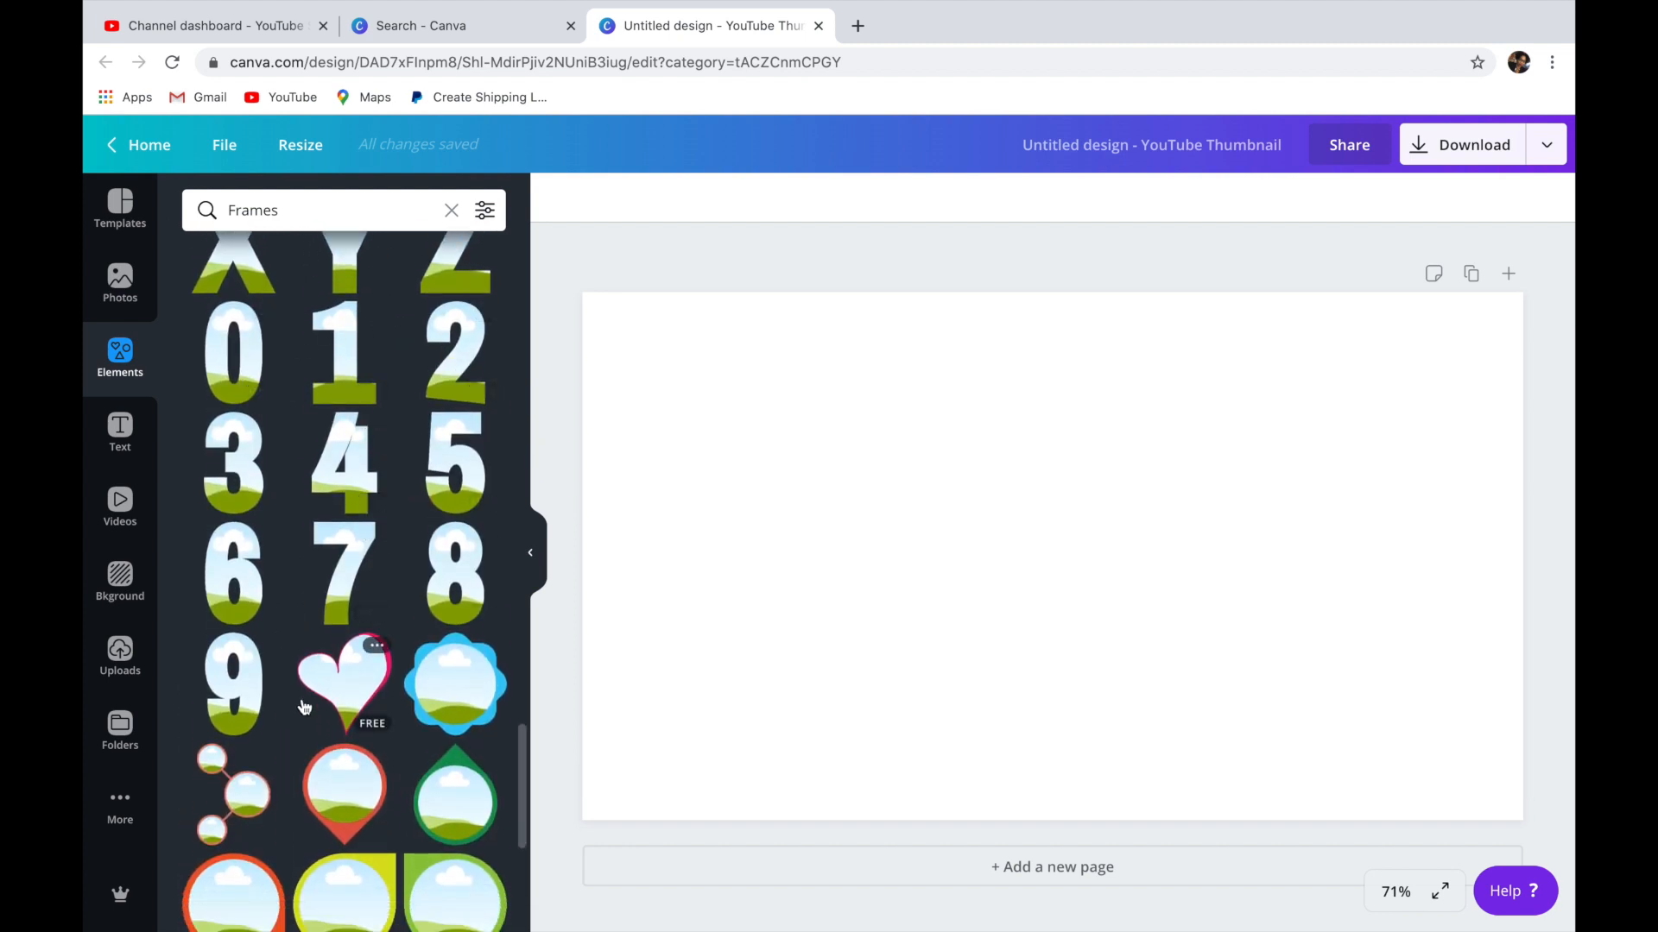
{"action": "scroll", "coordinate": [304, 706], "scroll_direction": "down", "scroll_amount": 5}
{"action": "scroll", "coordinate": [303, 706], "scroll_direction": "up", "scroll_amount": 8}
{"action": "scroll", "coordinate": [304, 706], "scroll_direction": "up", "scroll_amount": 7}
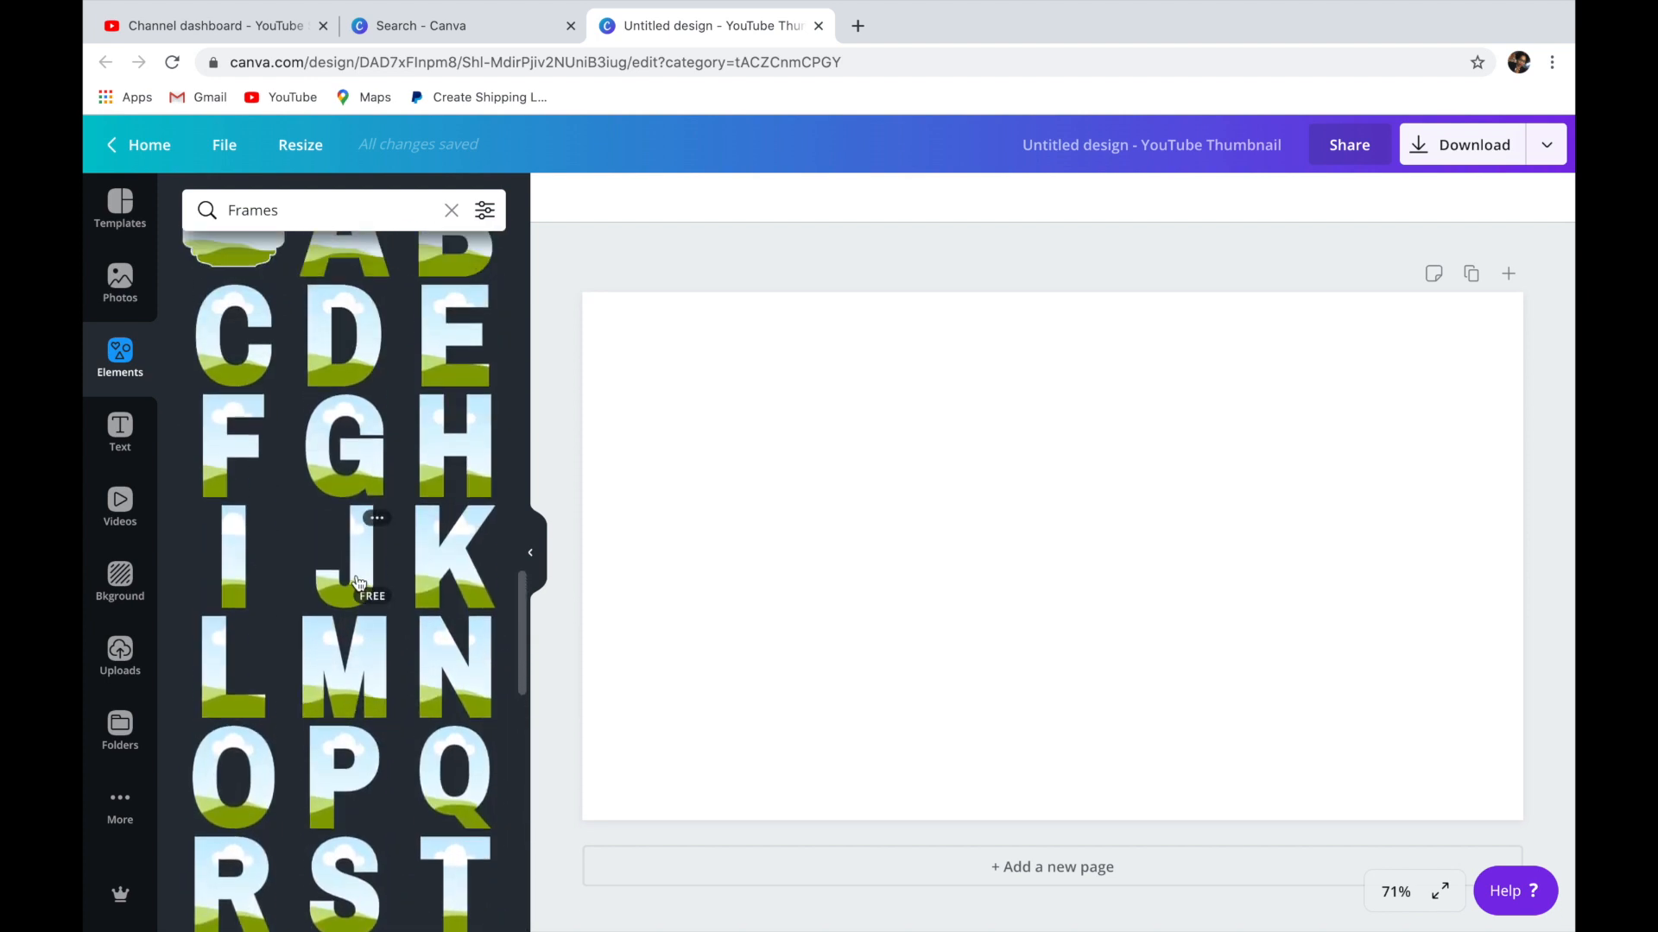
{"action": "left_click", "coordinate": [360, 577]}
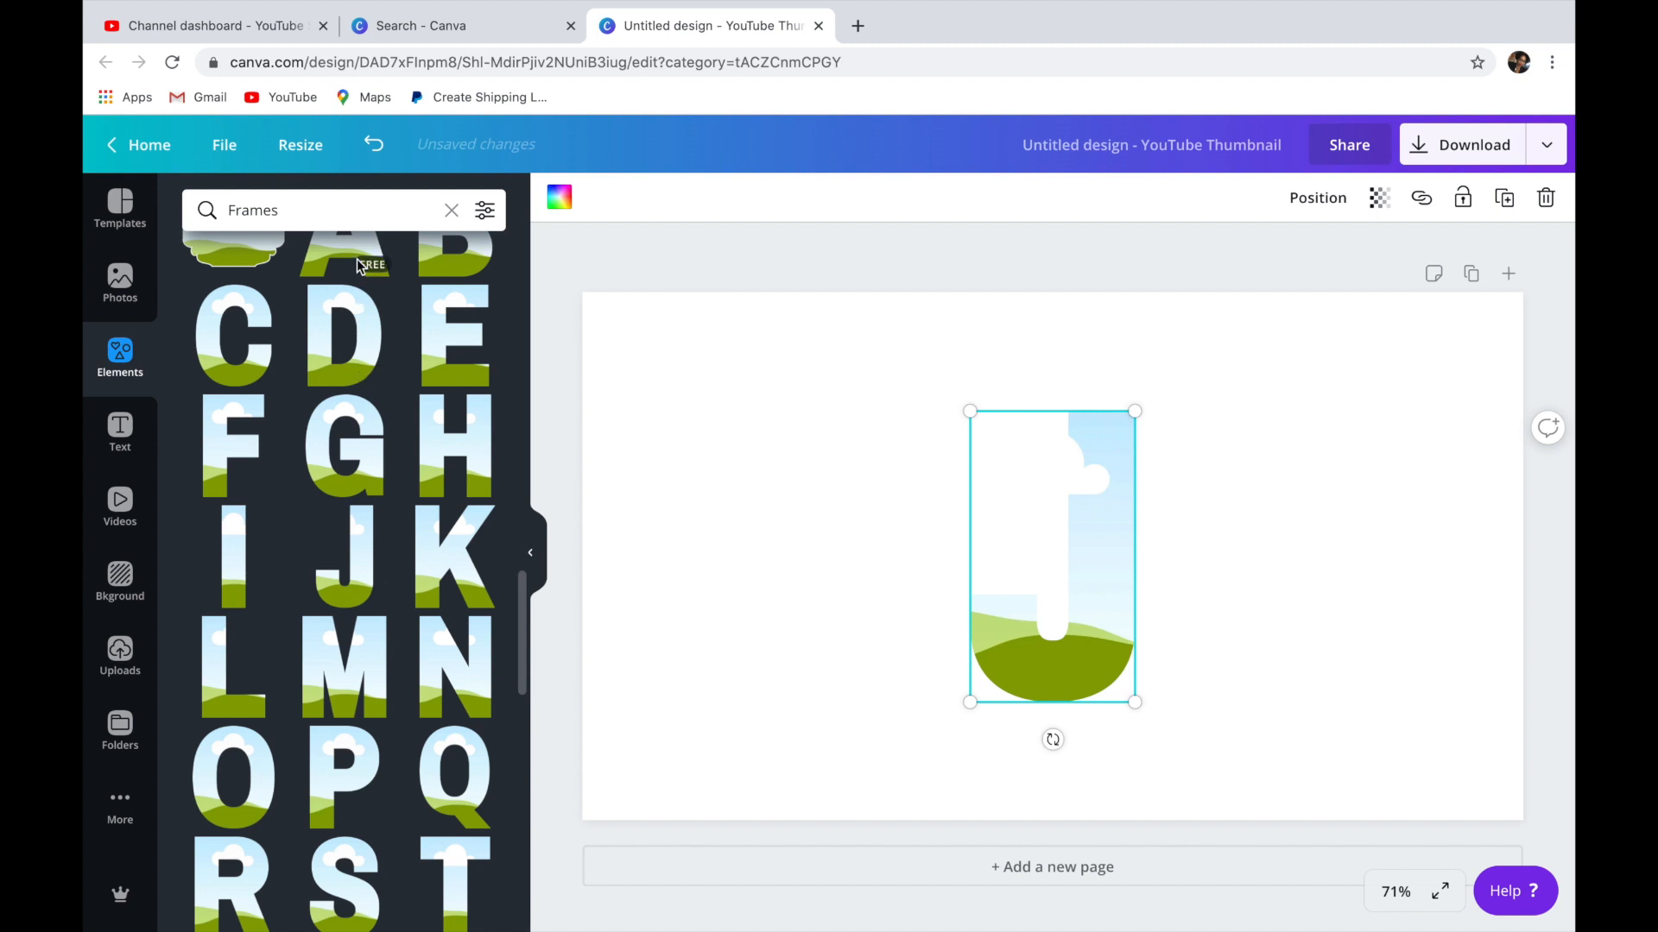
Add the remaining letter frames needed to spell the first name, including a second A.
{"action": "scroll", "coordinate": [350, 276], "scroll_direction": "up", "scroll_amount": 2}
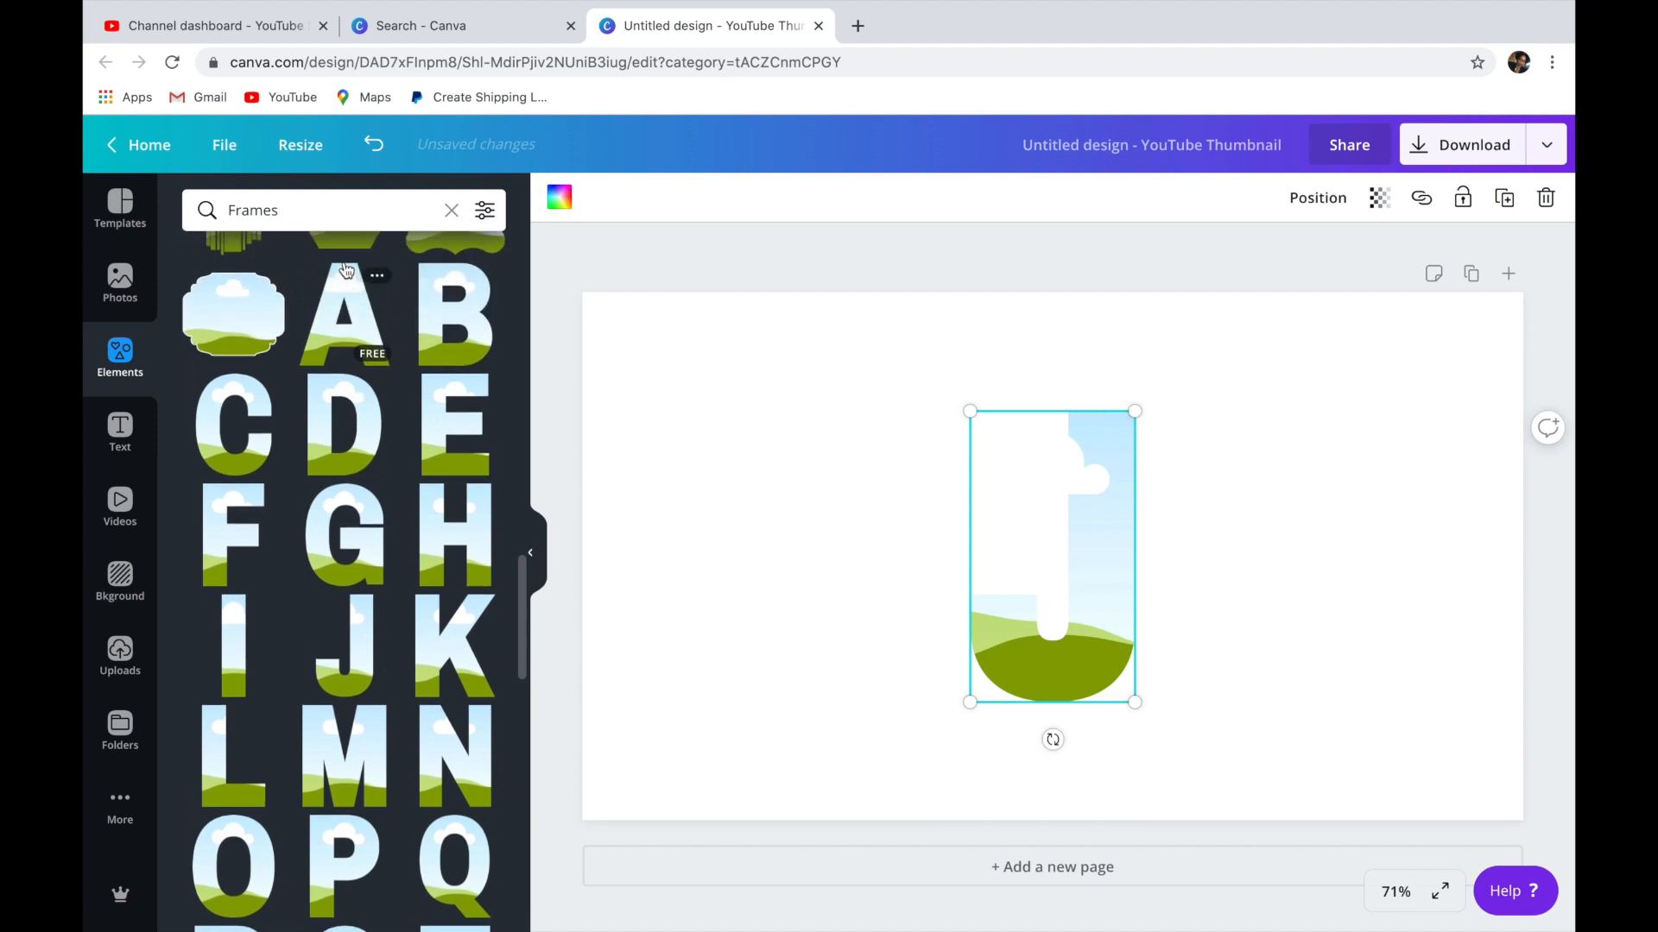
{"action": "left_click", "coordinate": [348, 325]}
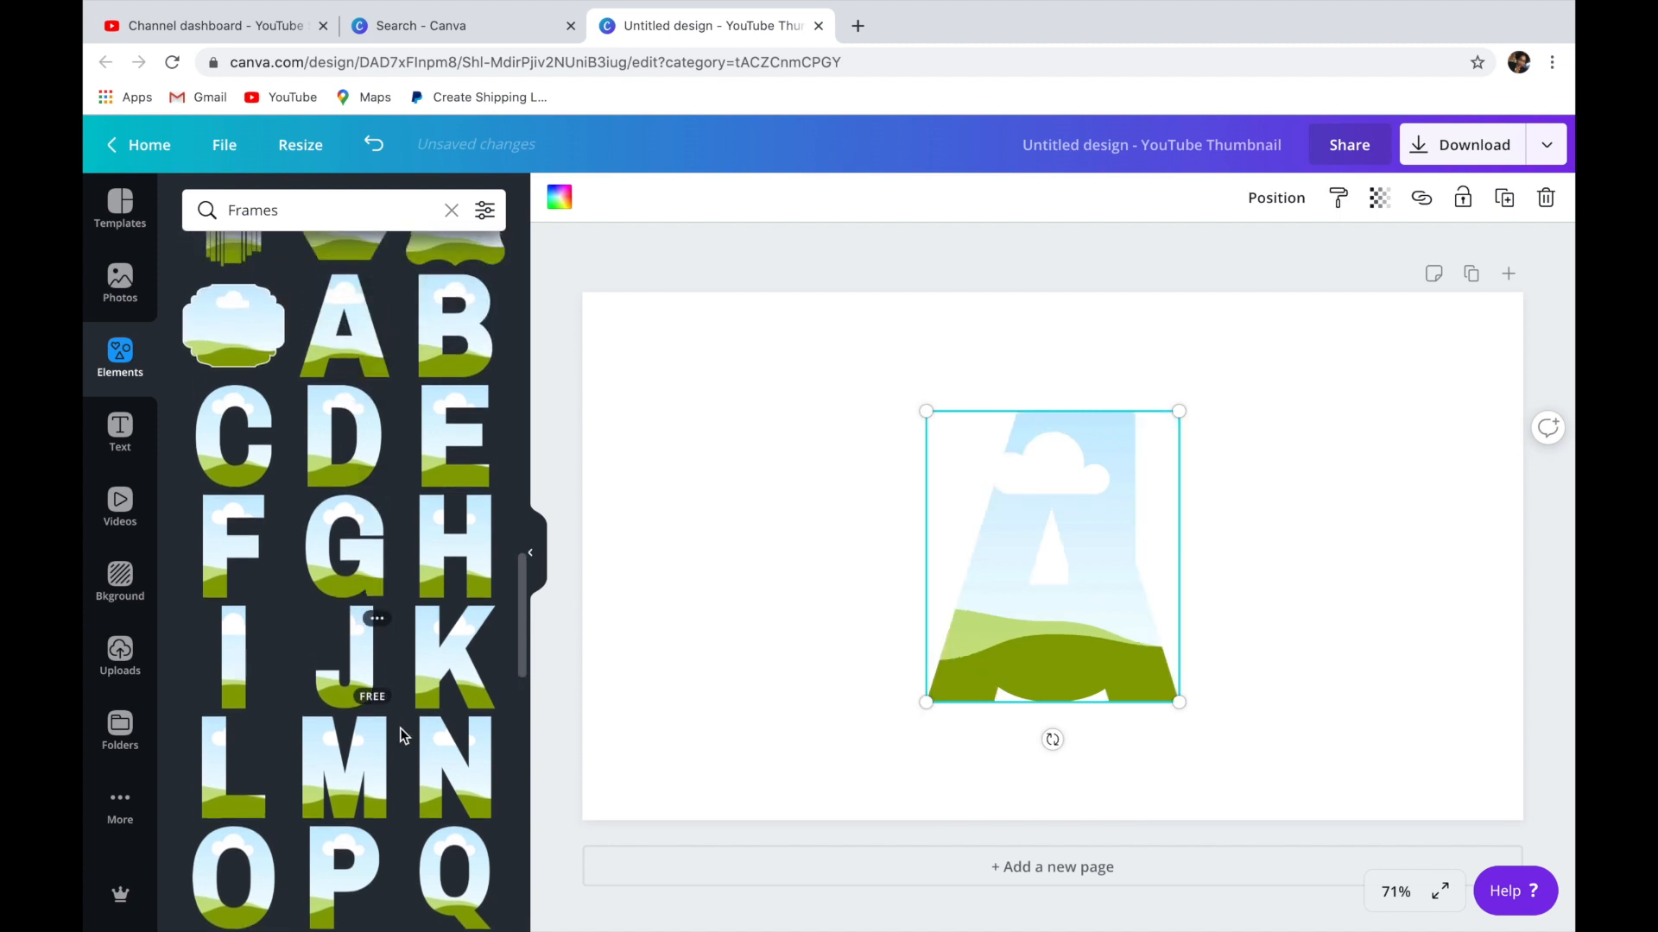
{"action": "left_click", "coordinate": [367, 770]}
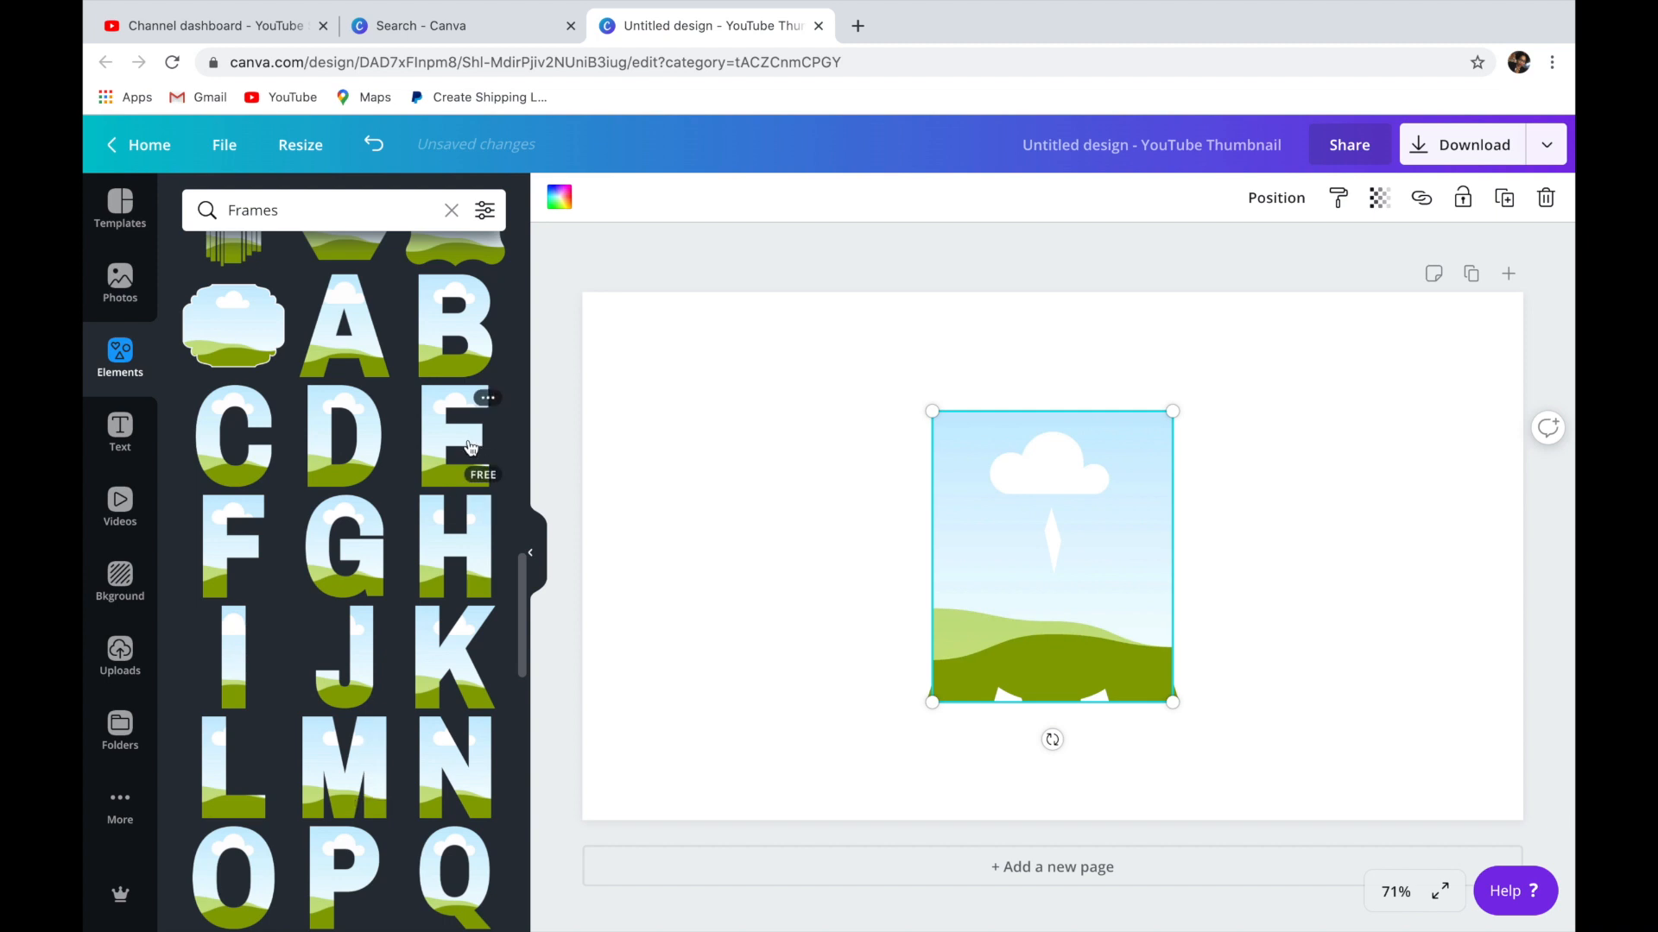
{"action": "scroll", "coordinate": [462, 457], "scroll_direction": "down", "scroll_amount": 5}
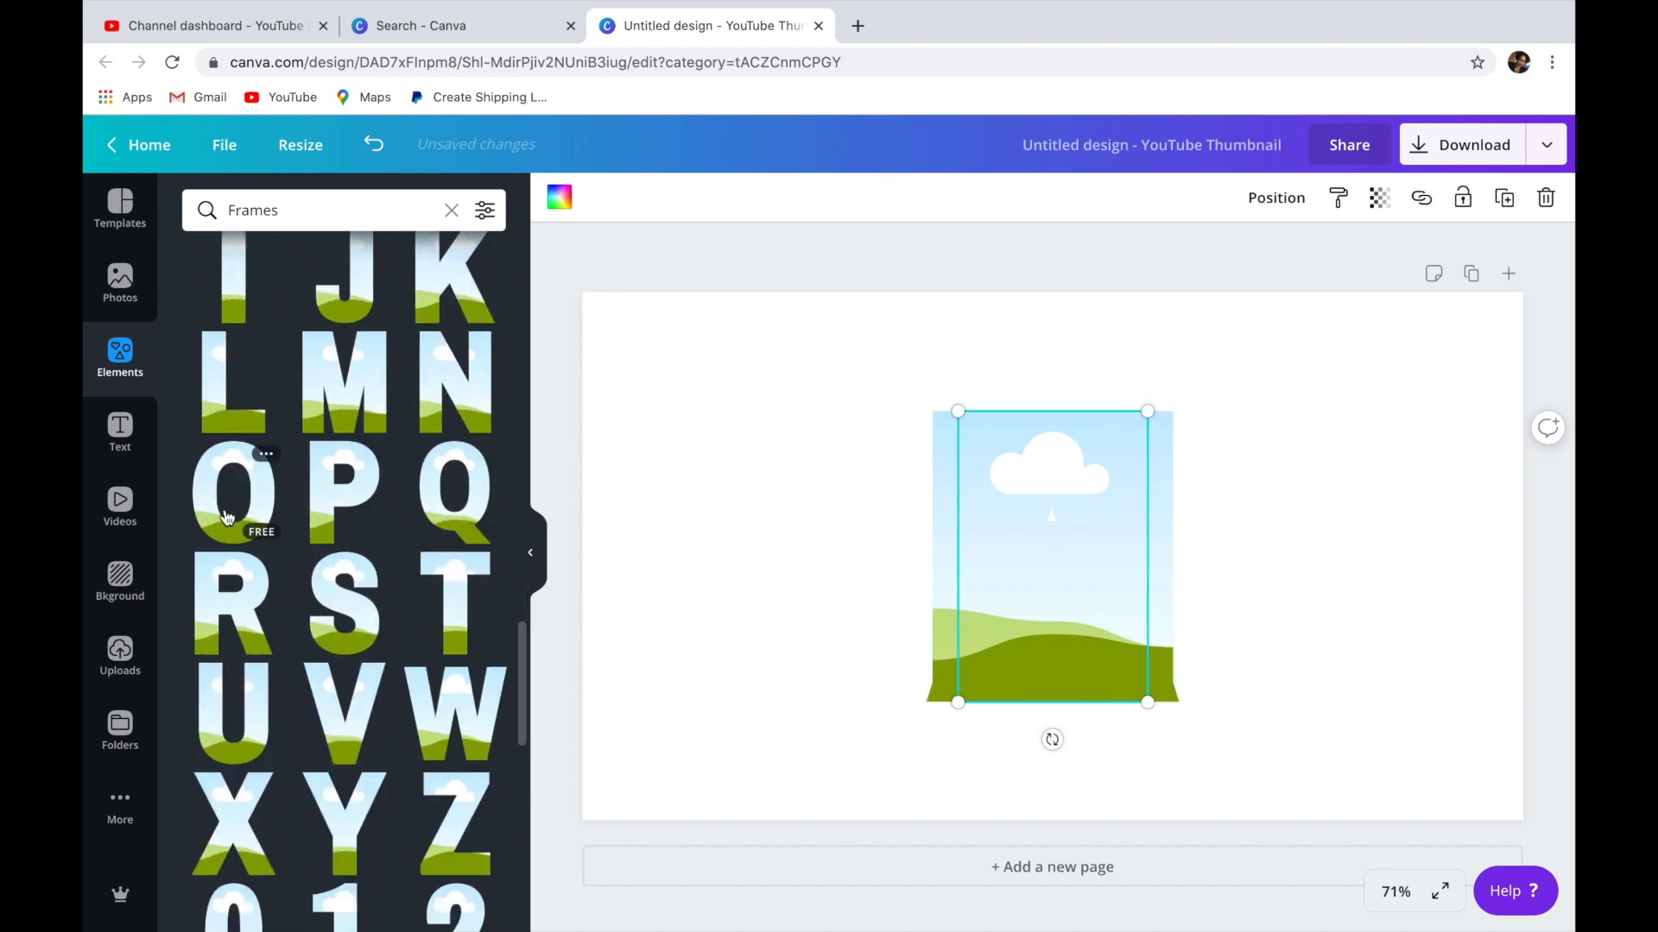
{"action": "scroll", "coordinate": [246, 686], "scroll_direction": "down", "scroll_amount": 2}
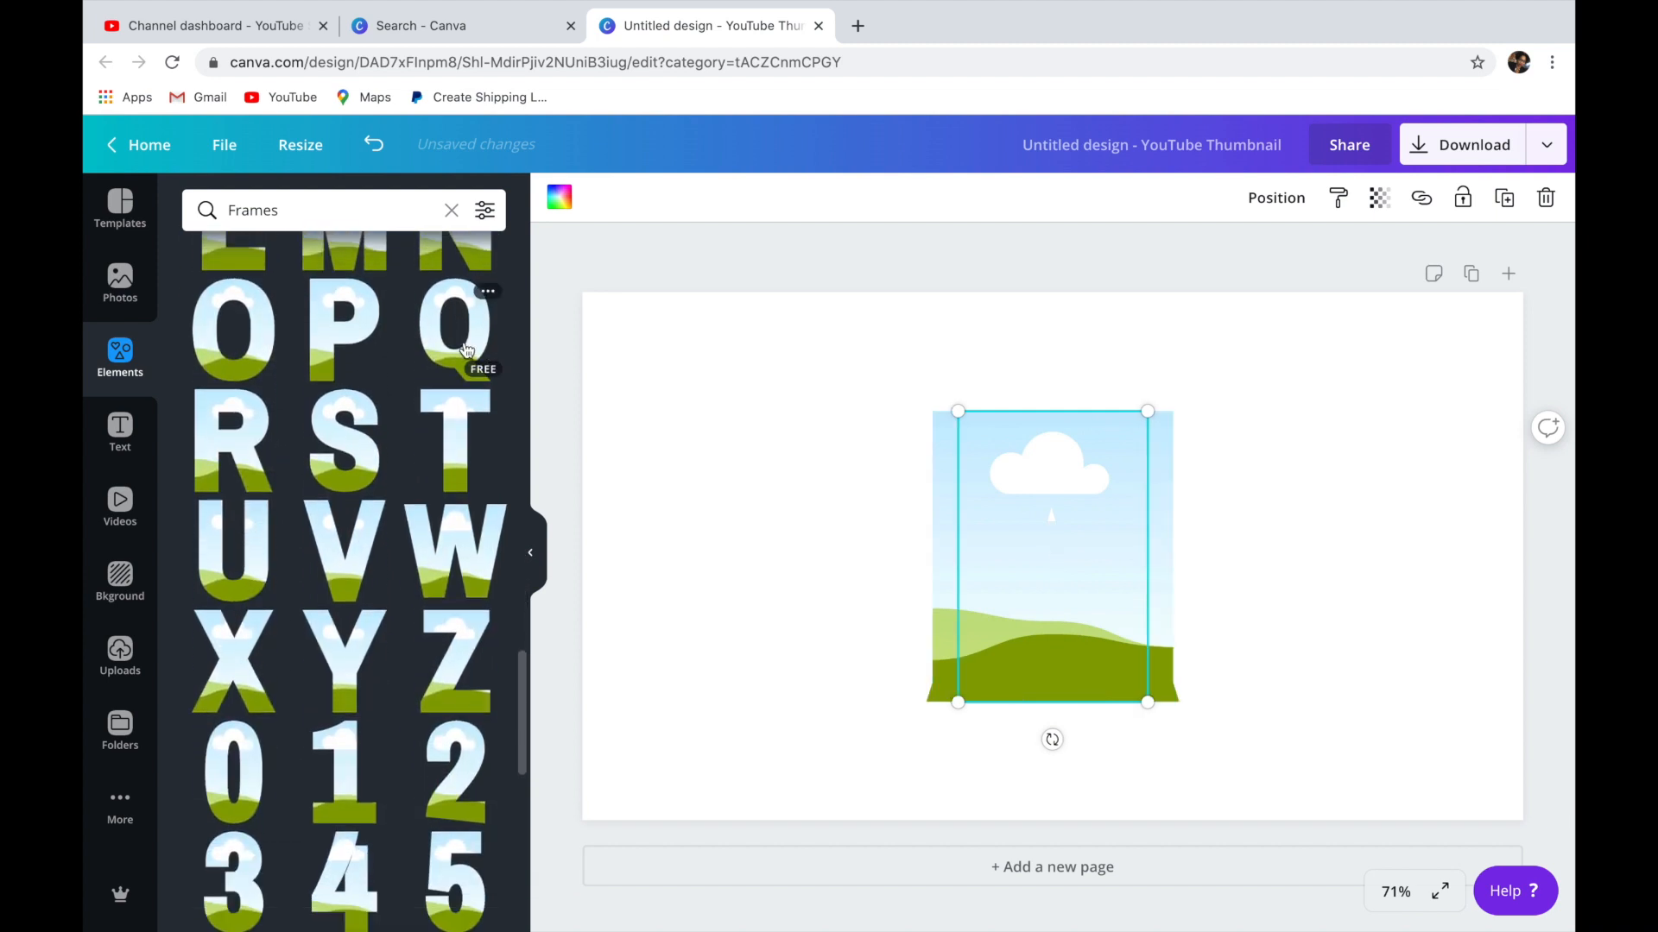
{"action": "scroll", "coordinate": [259, 543], "scroll_direction": "up", "scroll_amount": 8}
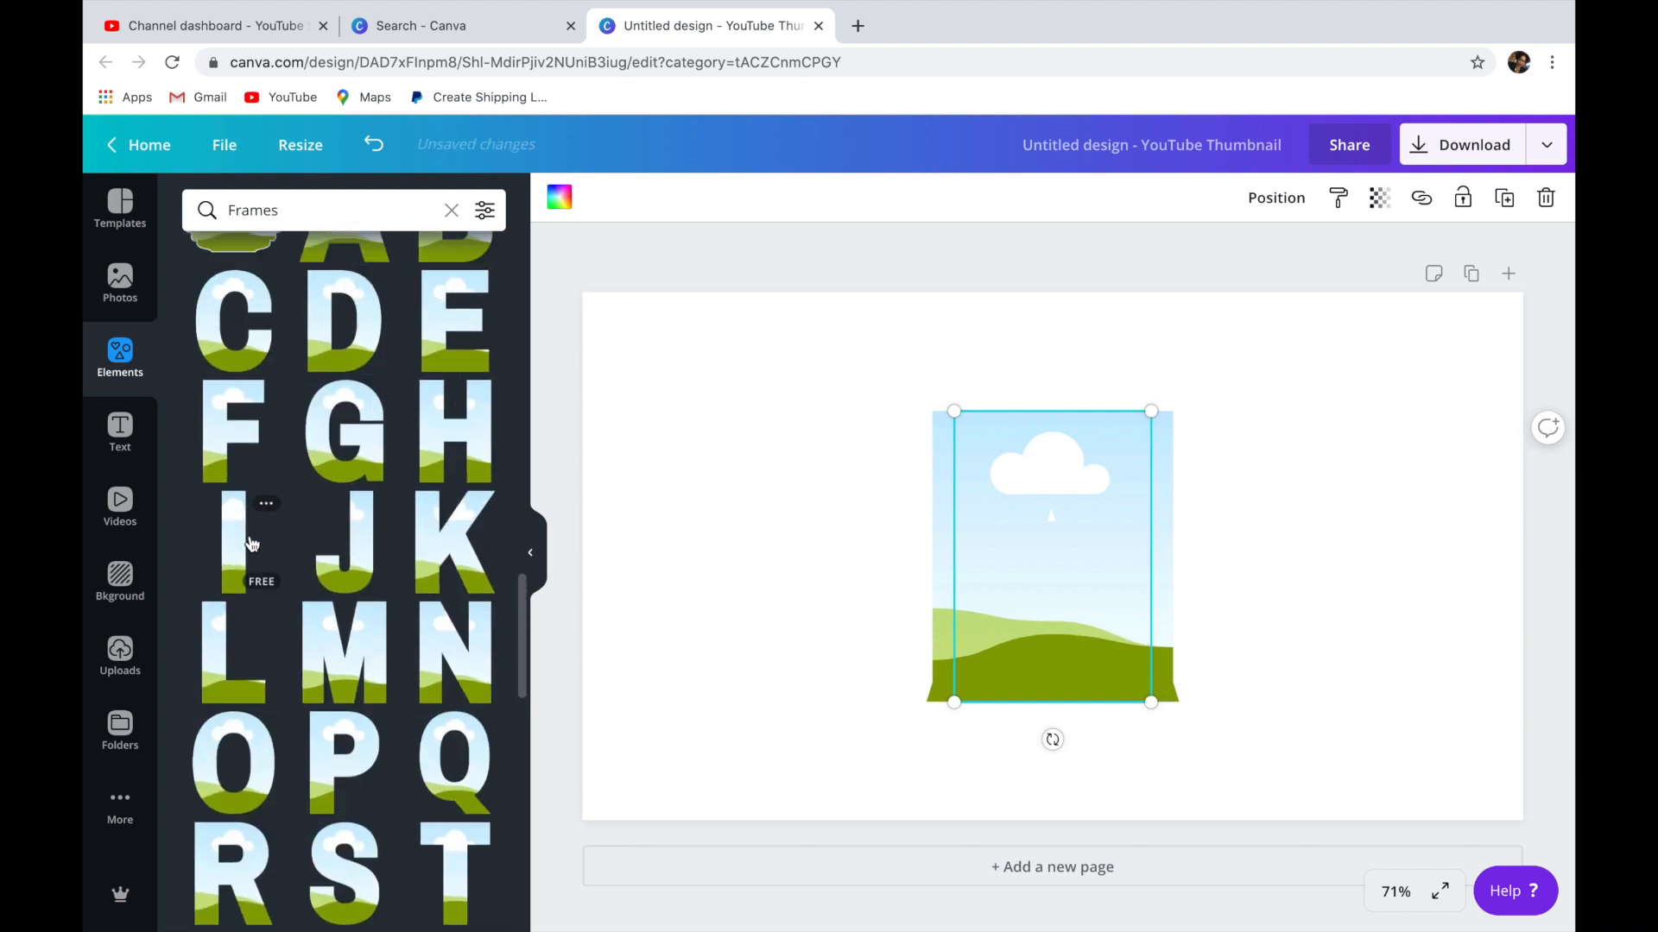
{"action": "left_click", "coordinate": [339, 535]}
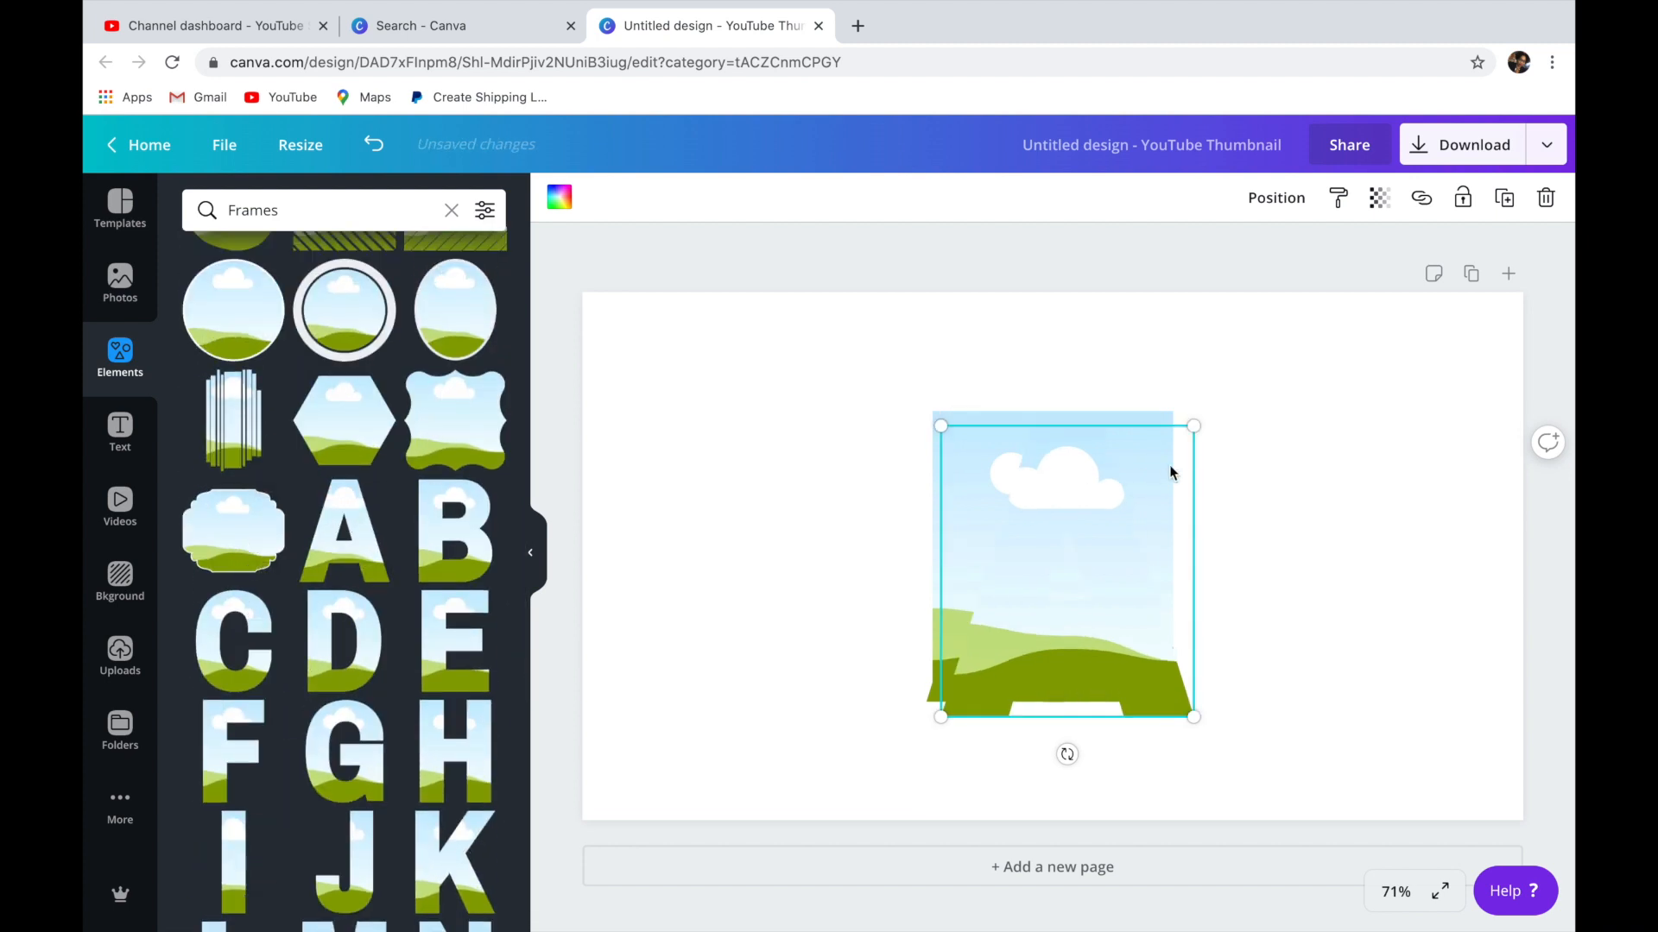
Shrink the last A, U and Q frames and line them up on the right part of the page.
{"action": "left_click_drag", "start_coordinate": [1117, 536], "coordinate": [1332, 524]}
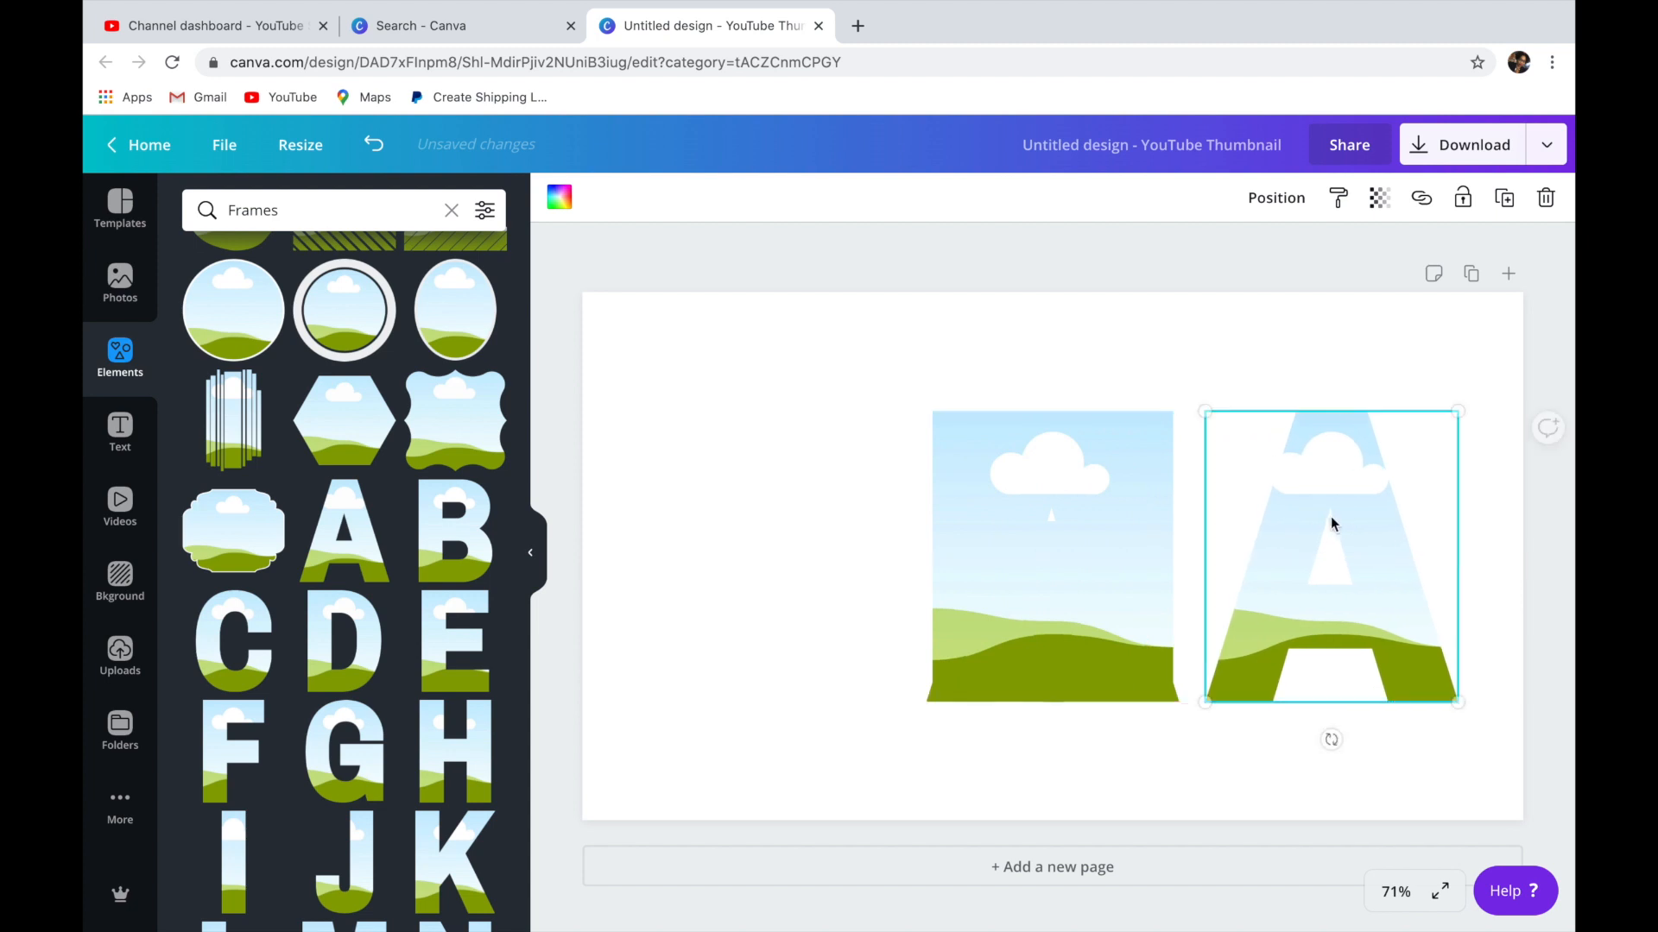
{"action": "left_click_drag", "start_coordinate": [1205, 415], "coordinate": [1354, 603]}
{"action": "left_click", "coordinate": [1089, 540]}
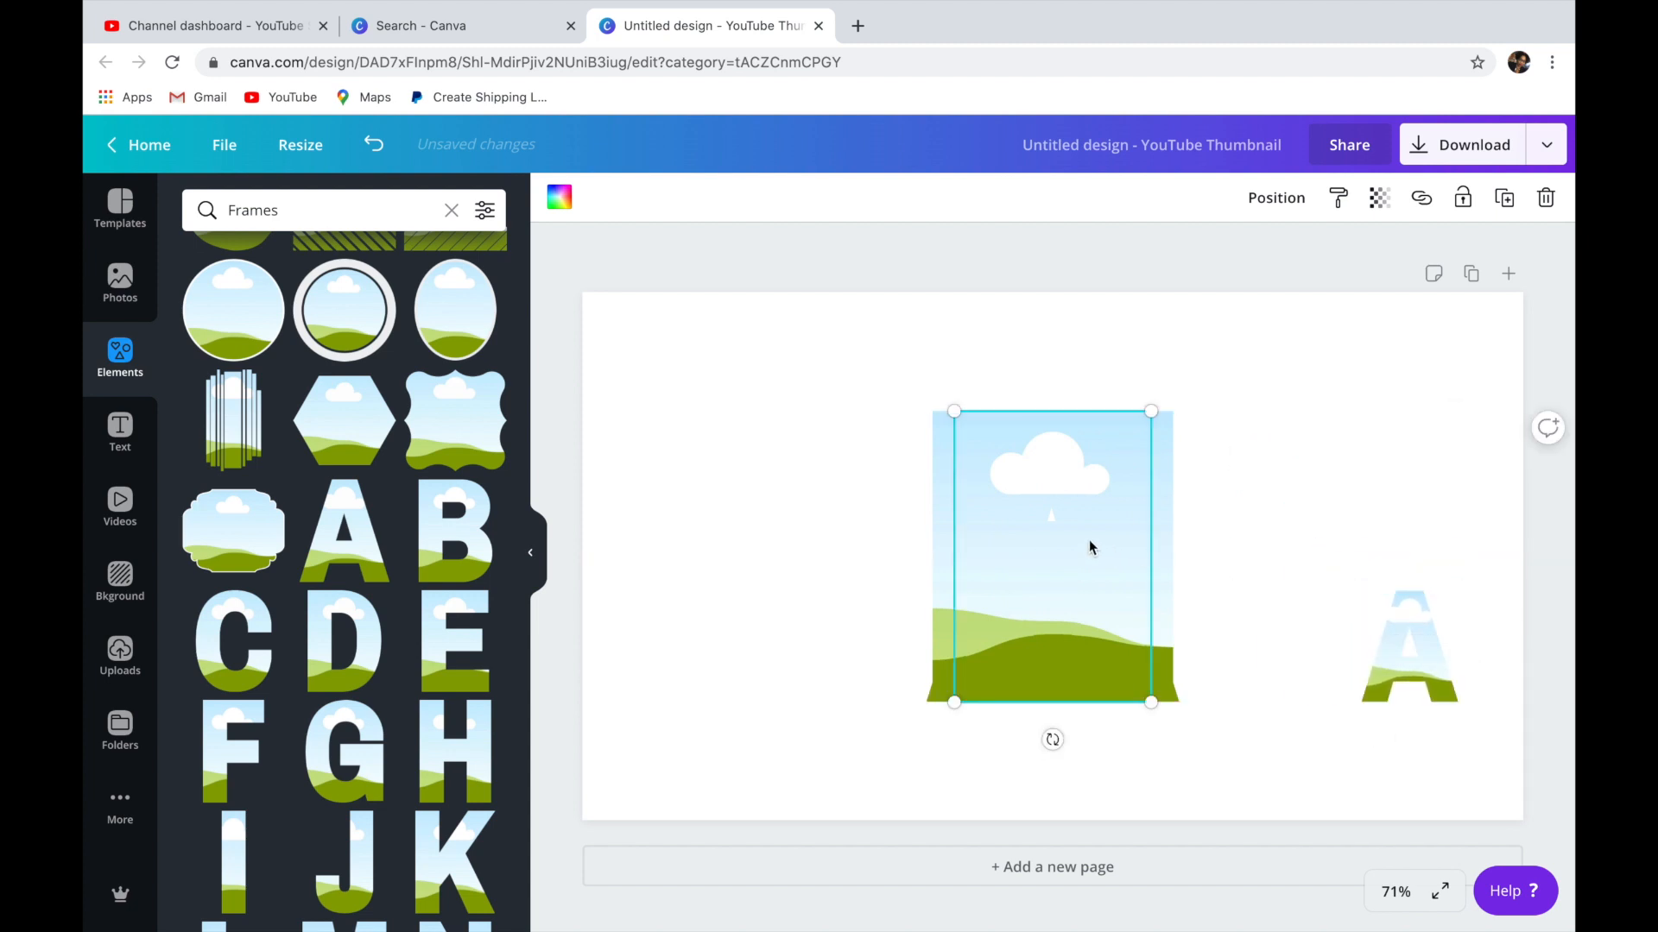
{"action": "left_click_drag", "start_coordinate": [954, 411], "coordinate": [1282, 624]}
{"action": "left_click", "coordinate": [1084, 563]}
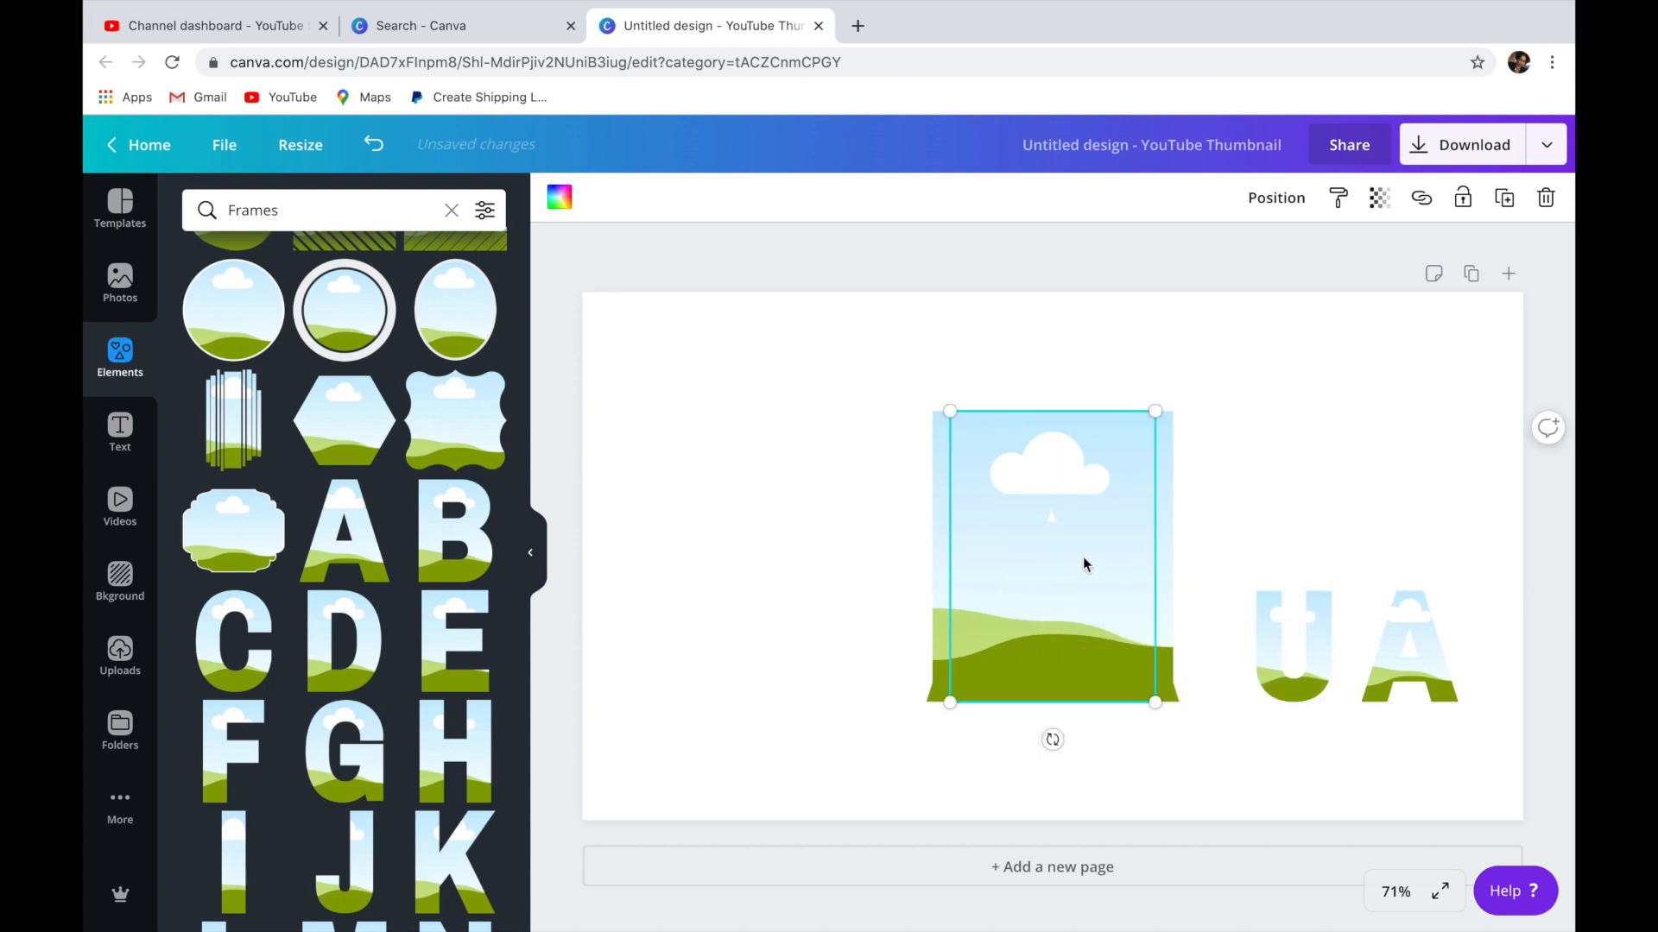
{"action": "left_click_drag", "start_coordinate": [990, 478], "coordinate": [1202, 618]}
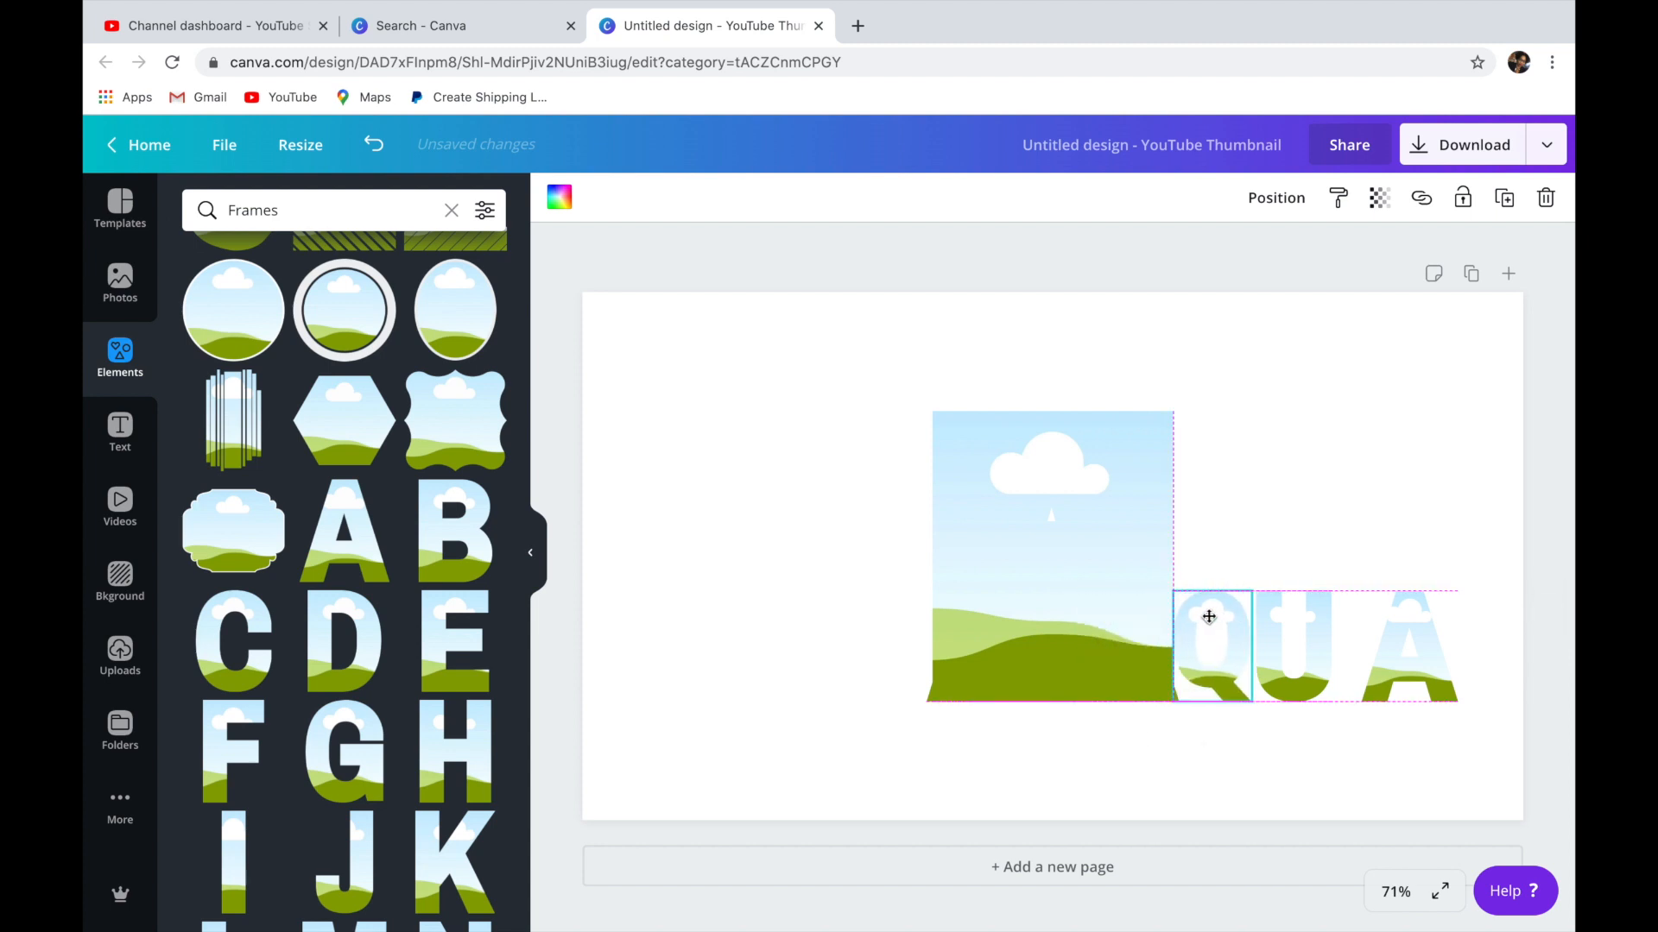
Shrink the E and M frames and place them on the left part of the page.
{"action": "left_click", "coordinate": [1058, 560]}
{"action": "left_click_drag", "start_coordinate": [1023, 549], "coordinate": [843, 636]}
{"action": "left_click", "coordinate": [955, 596]}
{"action": "left_click_drag", "start_coordinate": [932, 411], "coordinate": [741, 624]}
Shrink the two overlapping frames left in the middle, the first A and the J, to match the other letters.
{"action": "left_click", "coordinate": [1062, 592]}
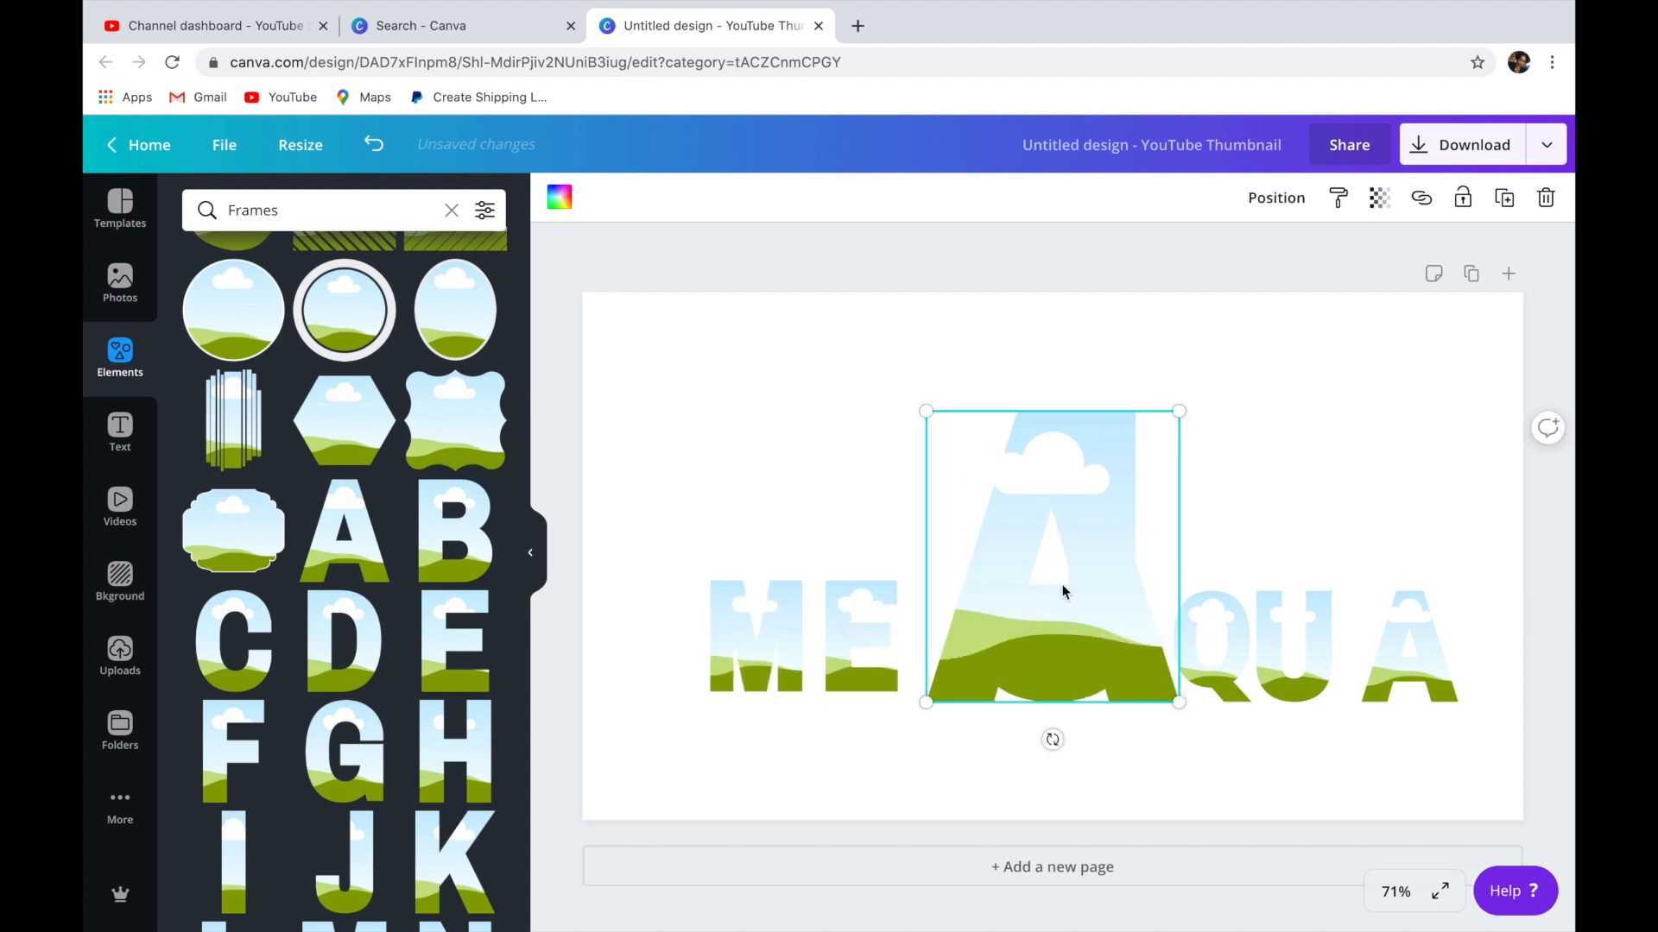
{"action": "left_click_drag", "start_coordinate": [1011, 525], "coordinate": [1070, 622]}
{"action": "left_click", "coordinate": [1068, 485]}
{"action": "left_click_drag", "start_coordinate": [1014, 514], "coordinate": [1053, 602]}
Arrange the name's first four letter frames in spelling order as an evenly spaced row starting at the page's left side.
{"action": "left_click_drag", "start_coordinate": [870, 624], "coordinate": [998, 634]}
{"action": "left_click_drag", "start_coordinate": [786, 655], "coordinate": [1091, 488]}
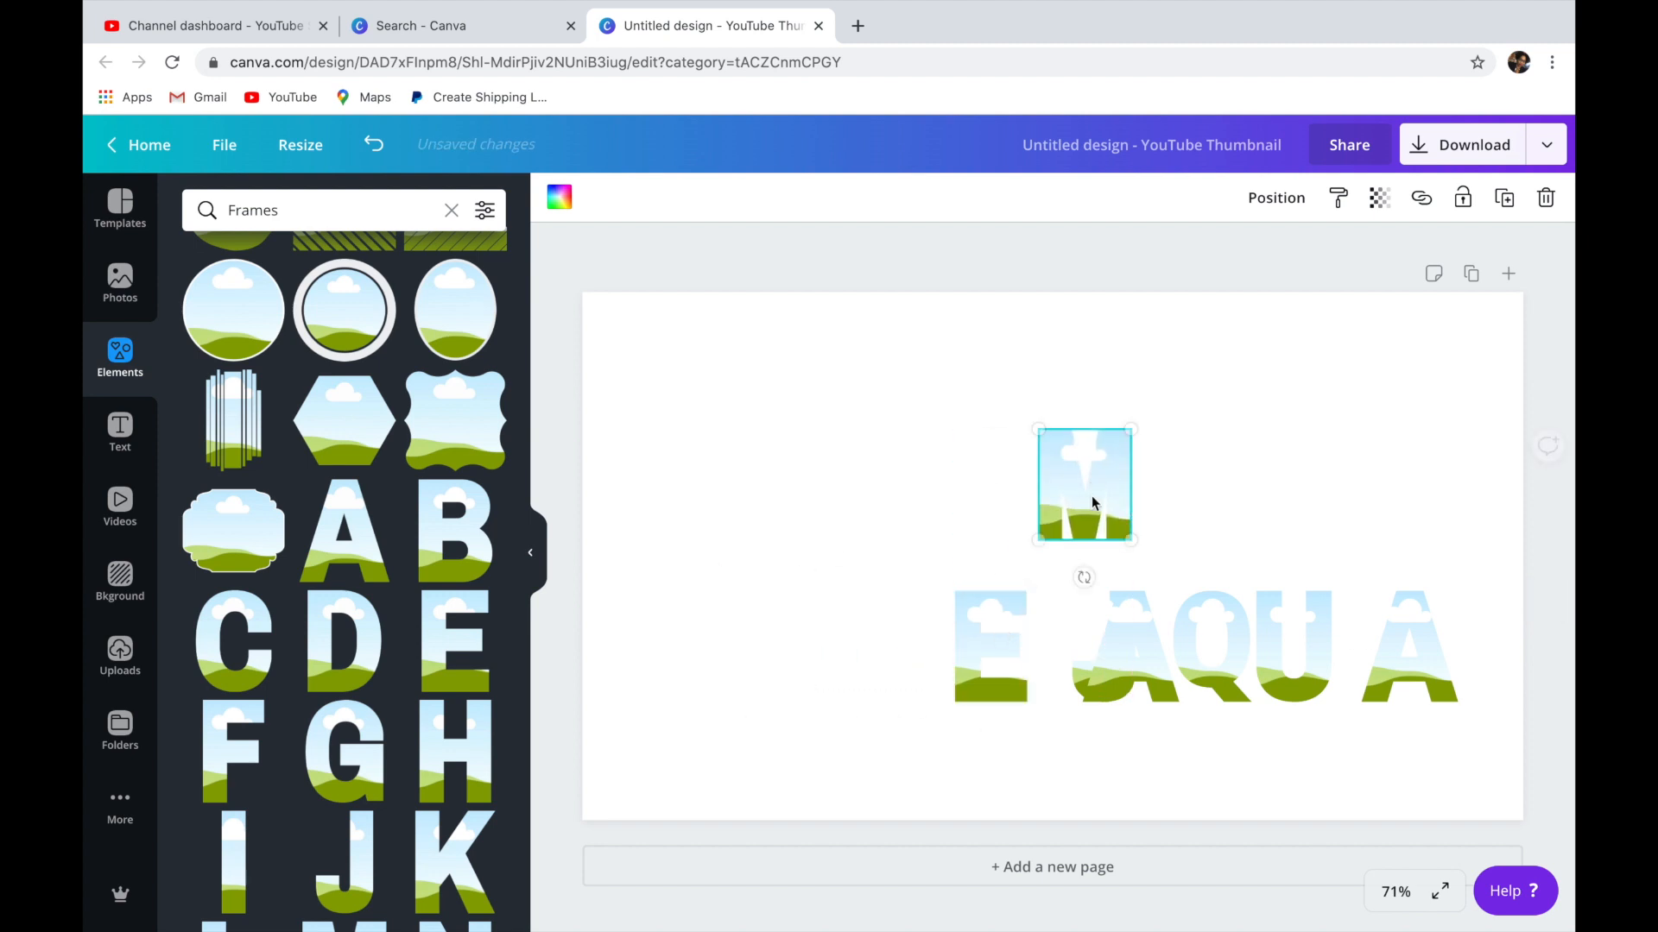
{"action": "left_click_drag", "start_coordinate": [1103, 670], "coordinate": [1108, 746]}
{"action": "left_click_drag", "start_coordinate": [1125, 609], "coordinate": [684, 476]}
{"action": "left_click_drag", "start_coordinate": [1140, 727], "coordinate": [812, 517]}
{"action": "left_click_drag", "start_coordinate": [1095, 467], "coordinate": [943, 498]}
{"action": "left_click_drag", "start_coordinate": [1002, 666], "coordinate": [1077, 544]}
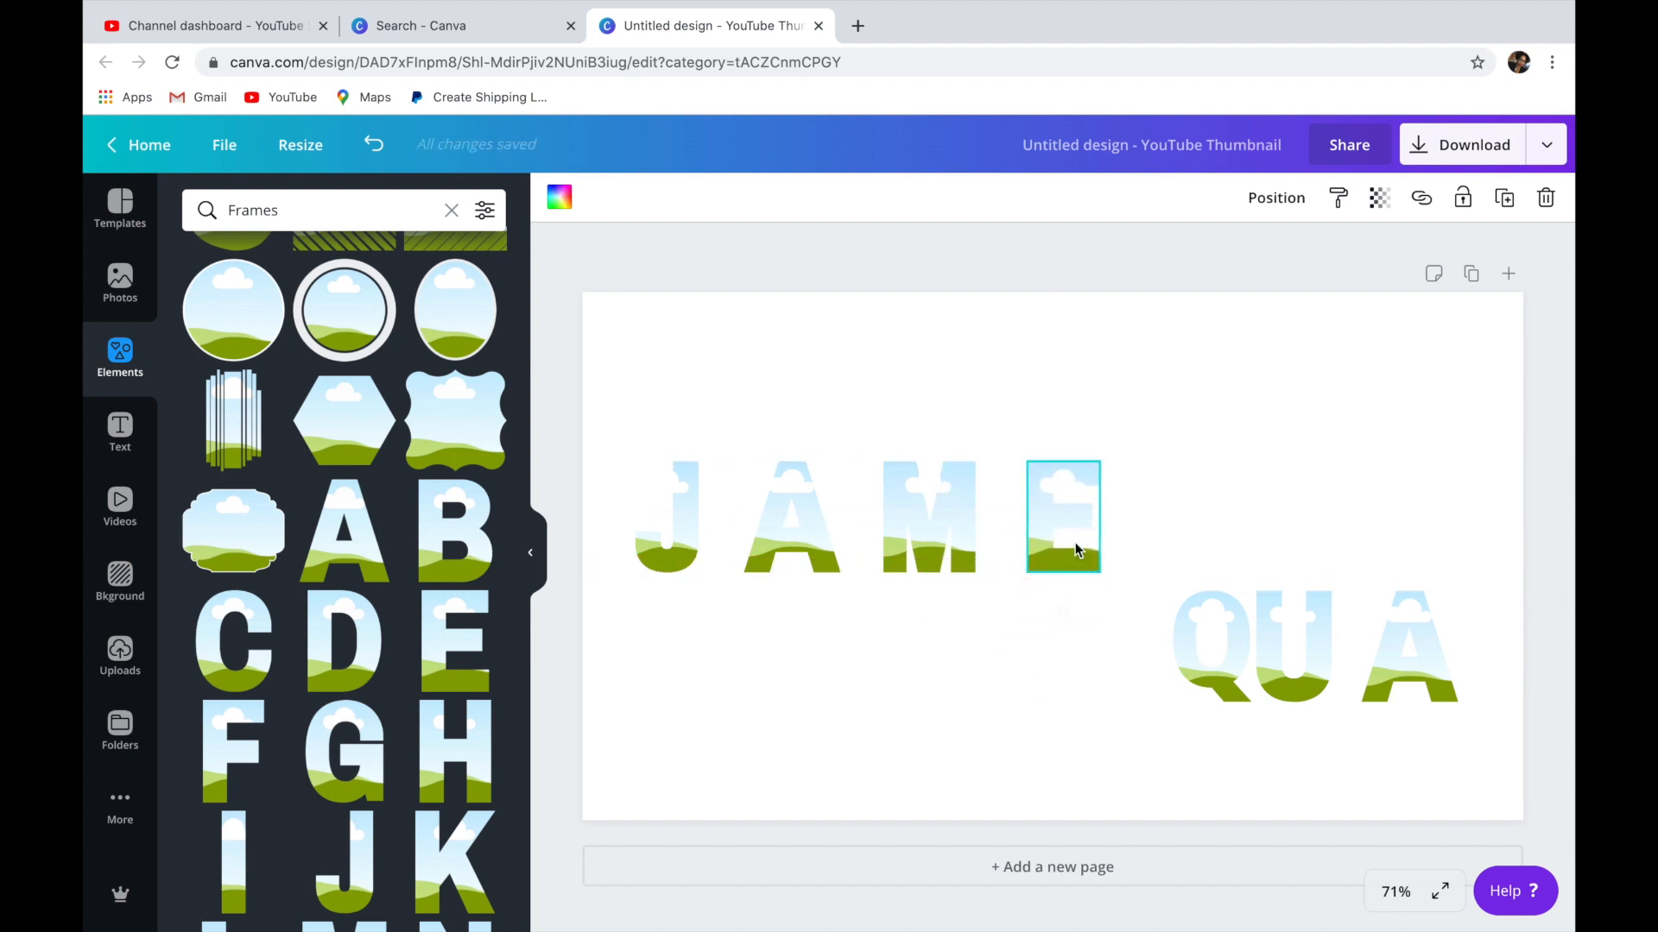
Move the Q, U and last A frames up into the row to complete the name.
{"action": "left_click_drag", "start_coordinate": [1206, 649], "coordinate": [1178, 523]}
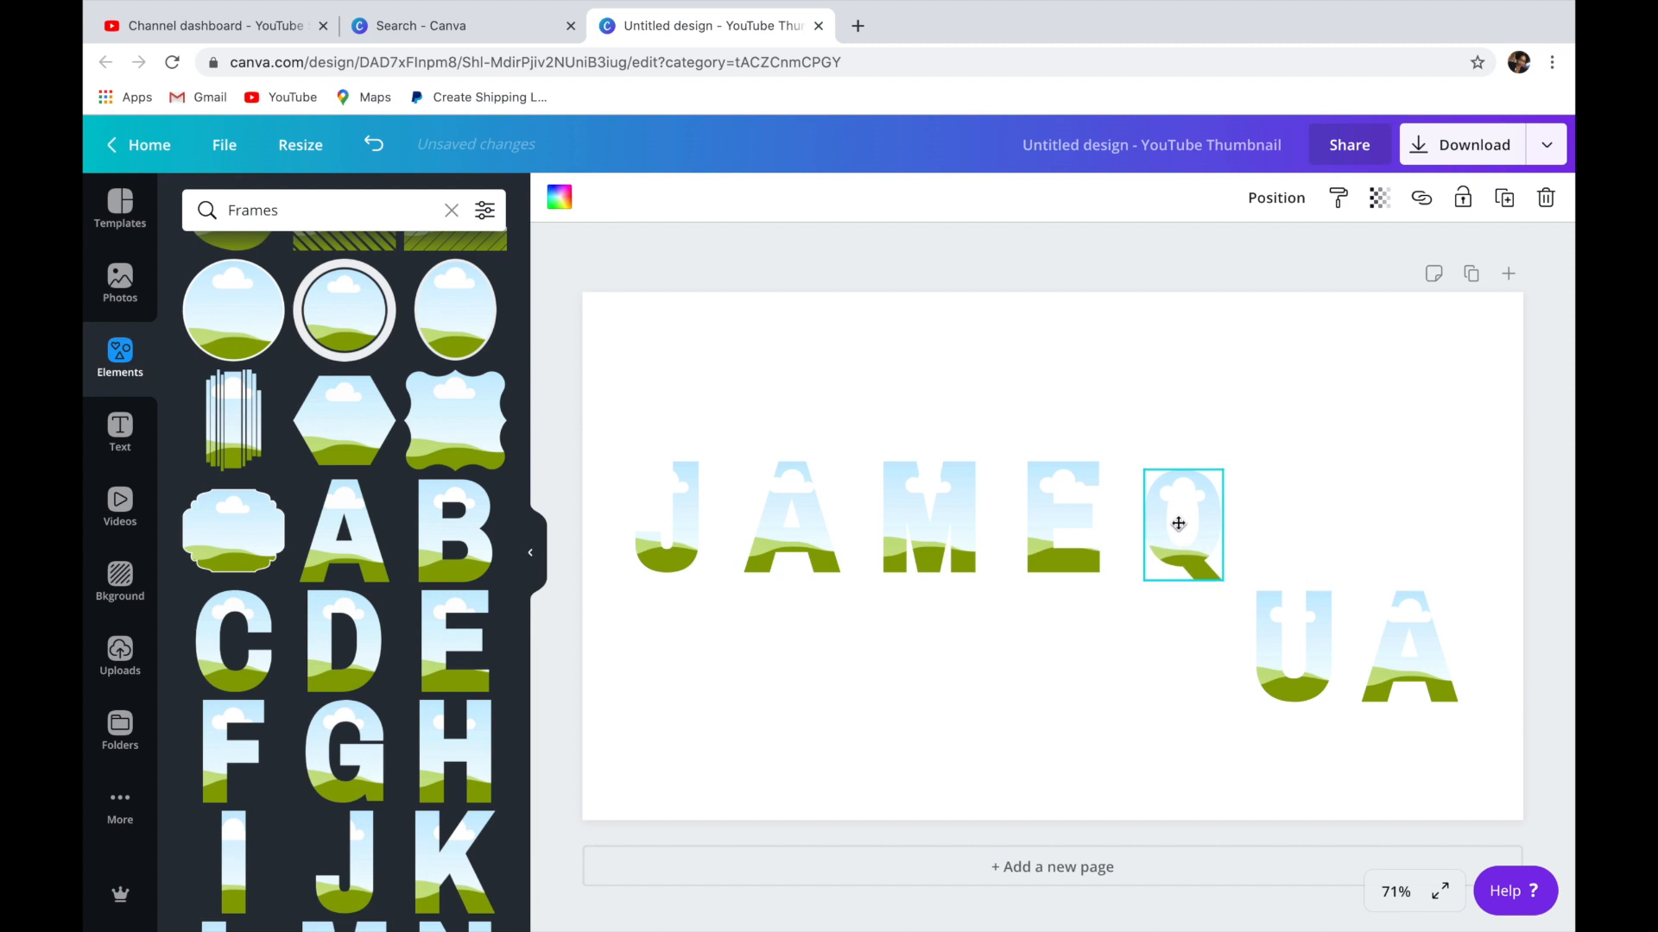
{"action": "left_click_drag", "start_coordinate": [1292, 609], "coordinate": [1294, 520]}
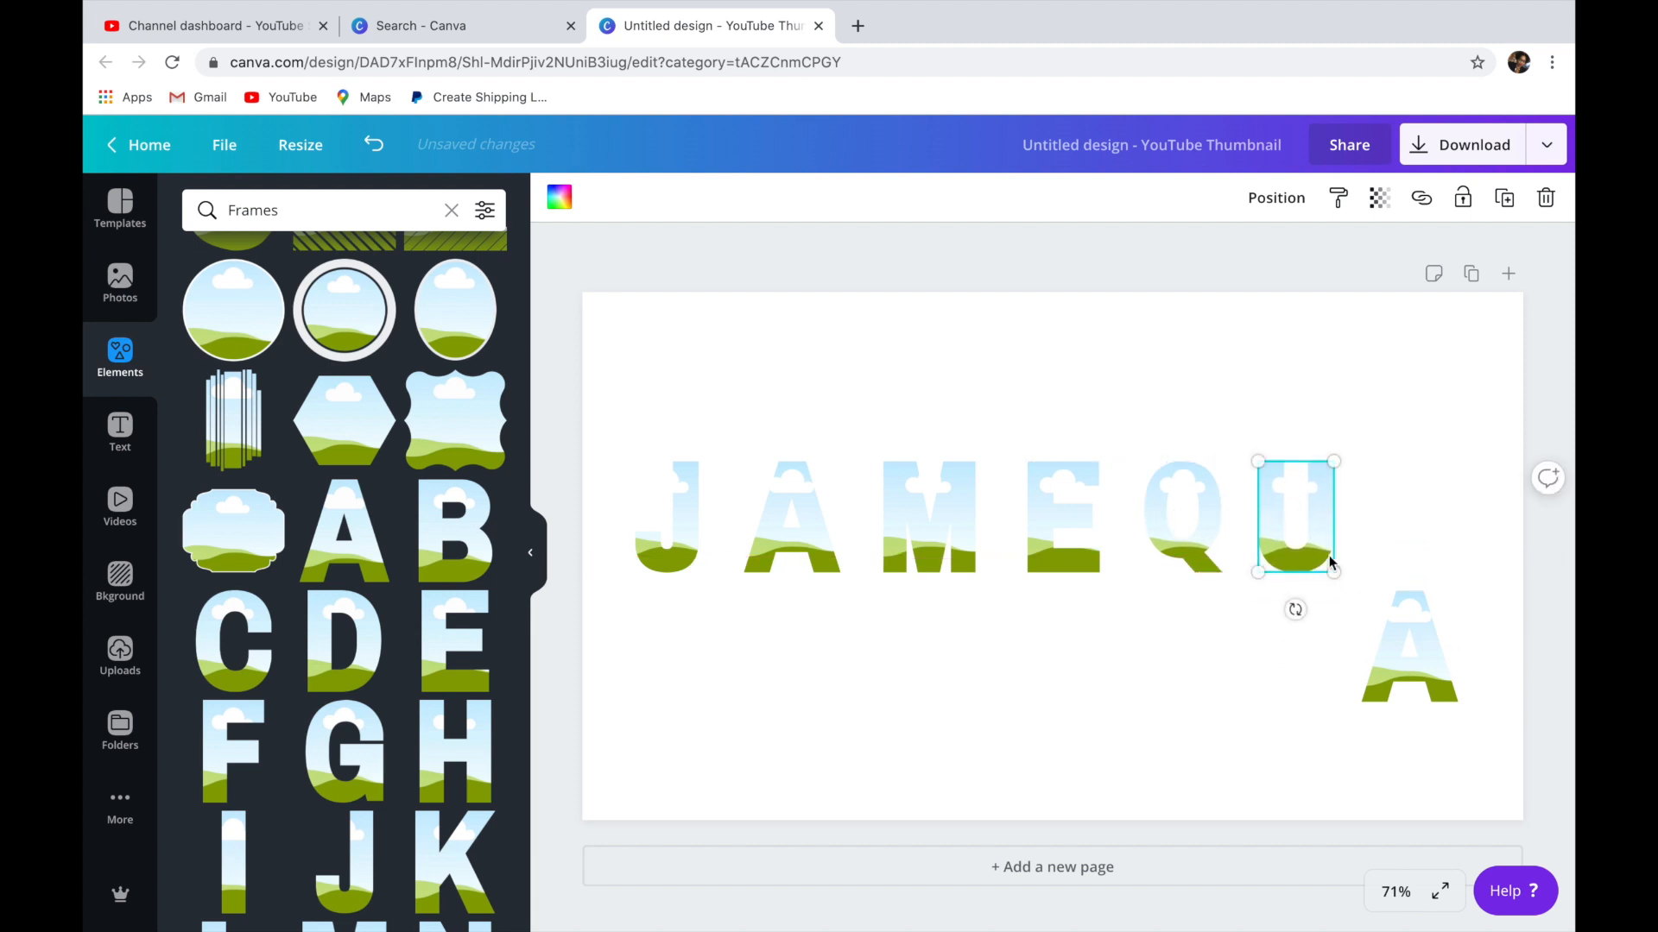
{"action": "left_click_drag", "start_coordinate": [1413, 663], "coordinate": [1422, 546]}
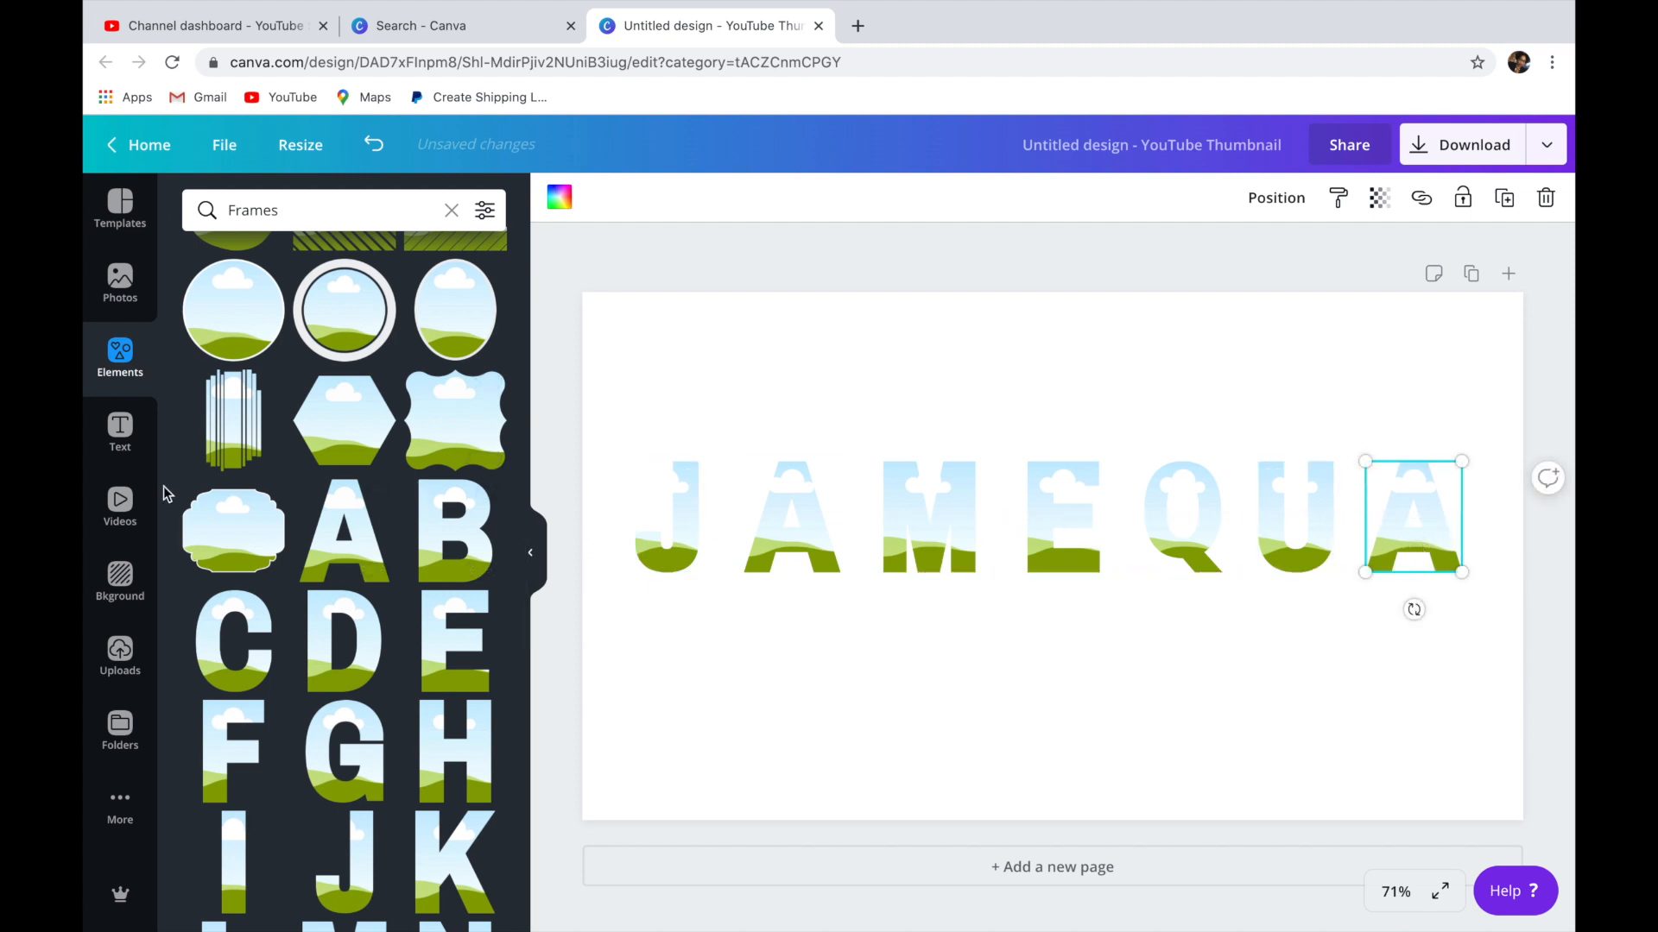
Add the two uploaded curly hair bundle photos with pink backgrounds to the page, moving the rolled-bundle photo to the page's right side.
{"action": "left_click", "coordinate": [120, 652]}
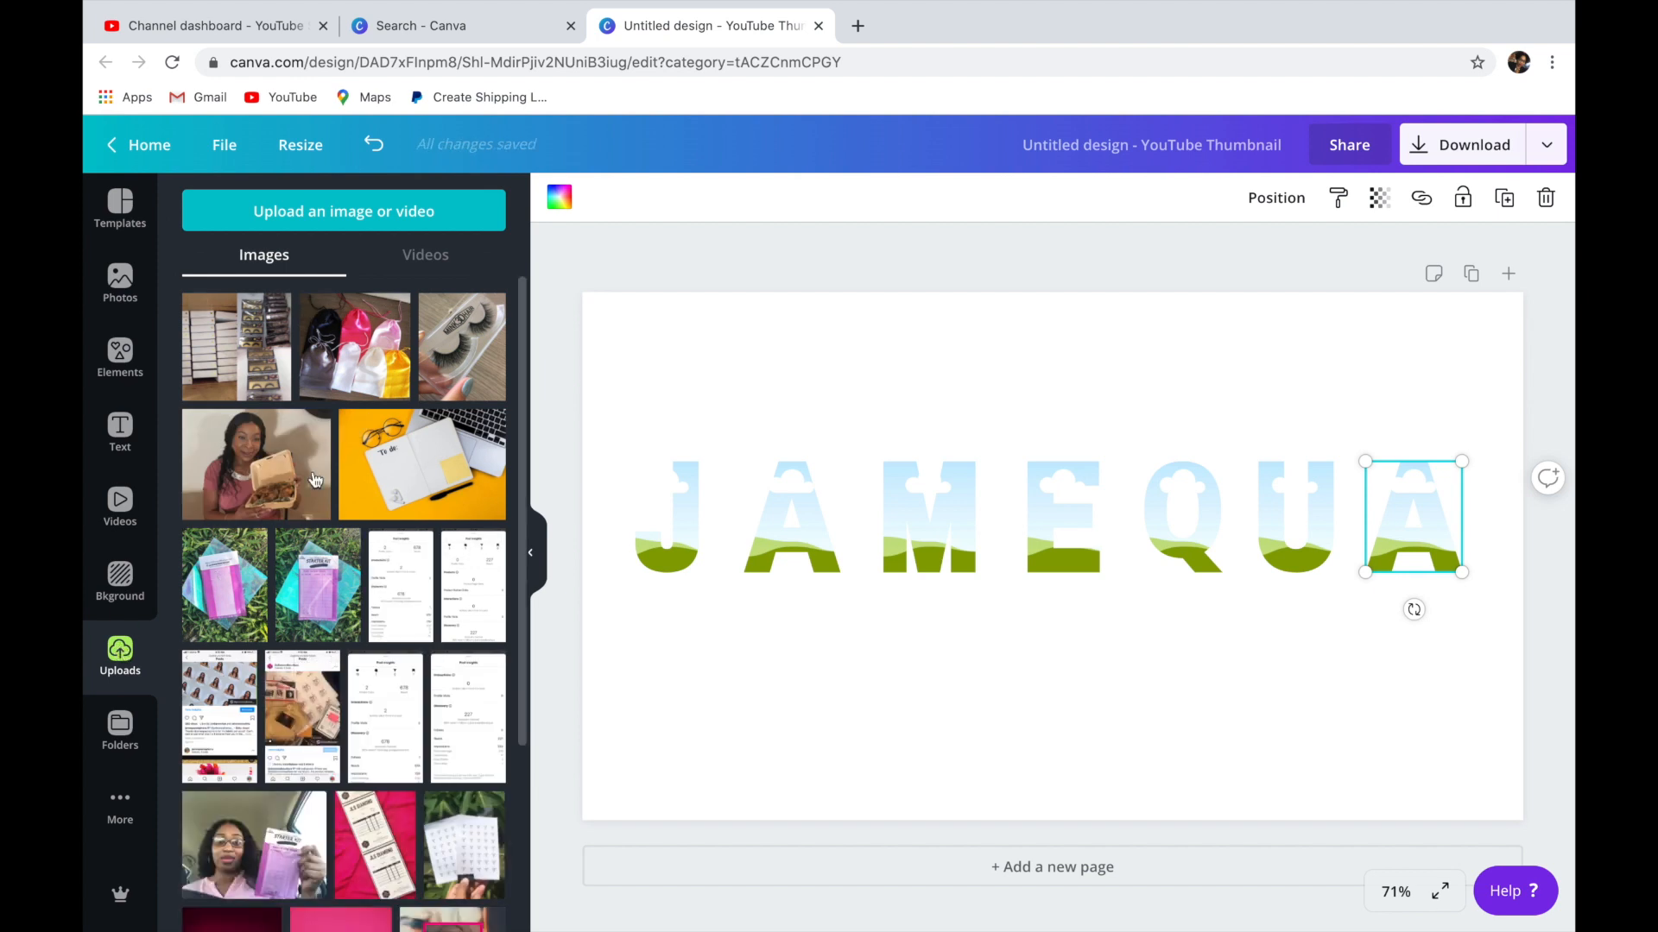
{"action": "scroll", "coordinate": [393, 792], "scroll_direction": "down", "scroll_amount": 5}
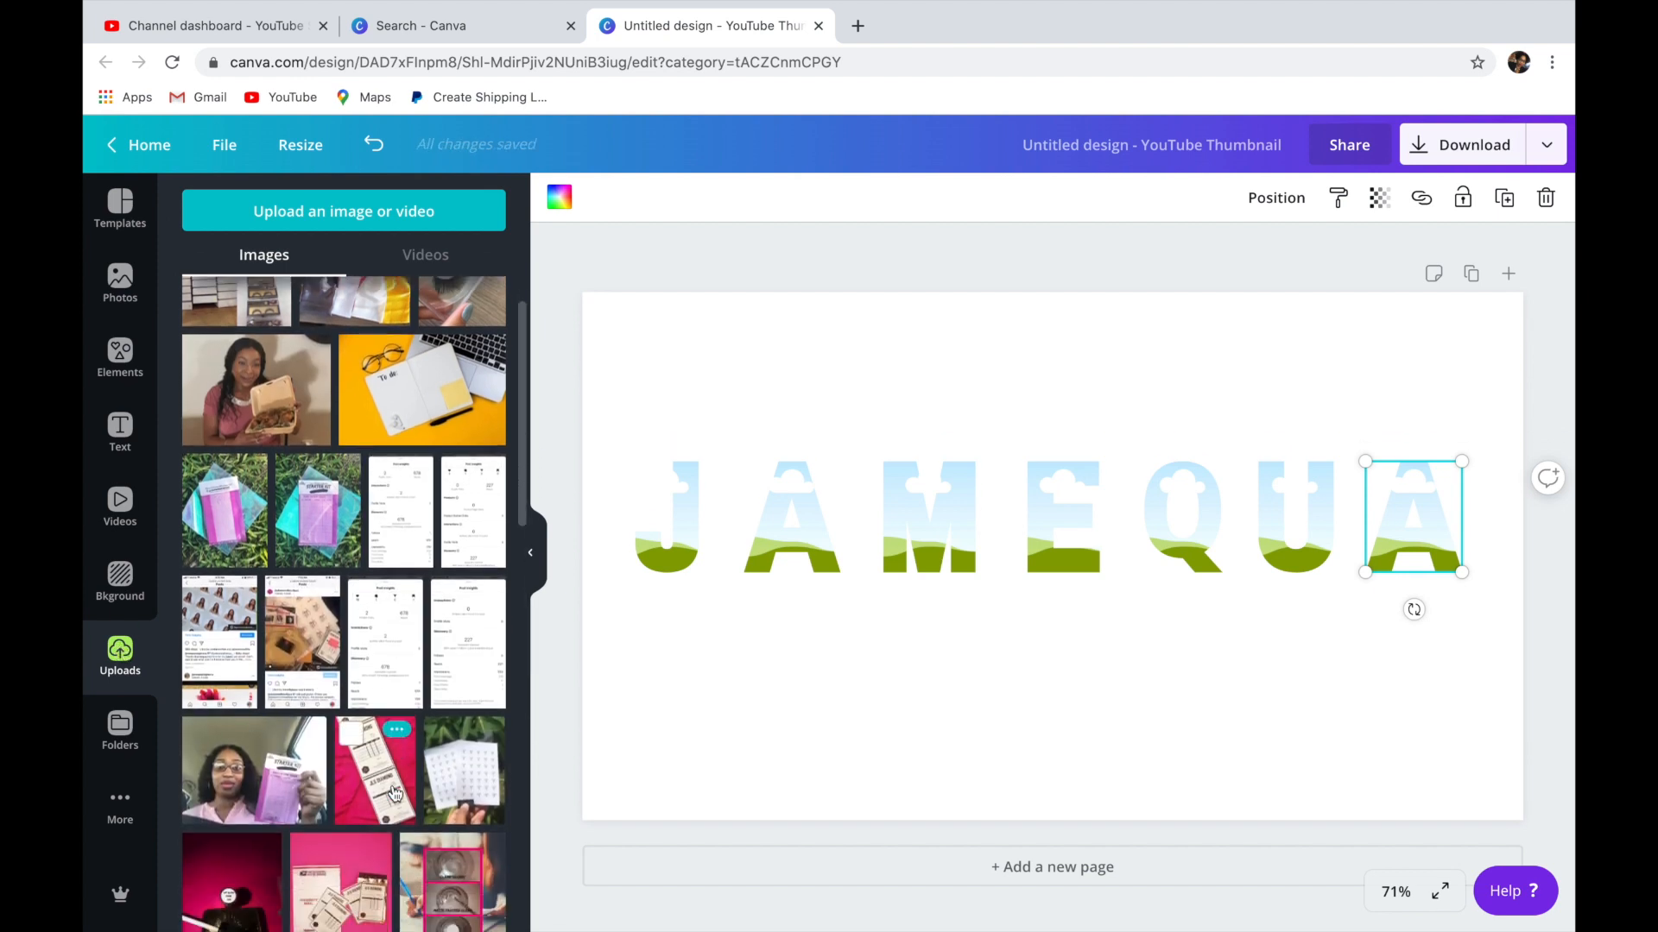
{"action": "scroll", "coordinate": [392, 792], "scroll_direction": "down", "scroll_amount": 10}
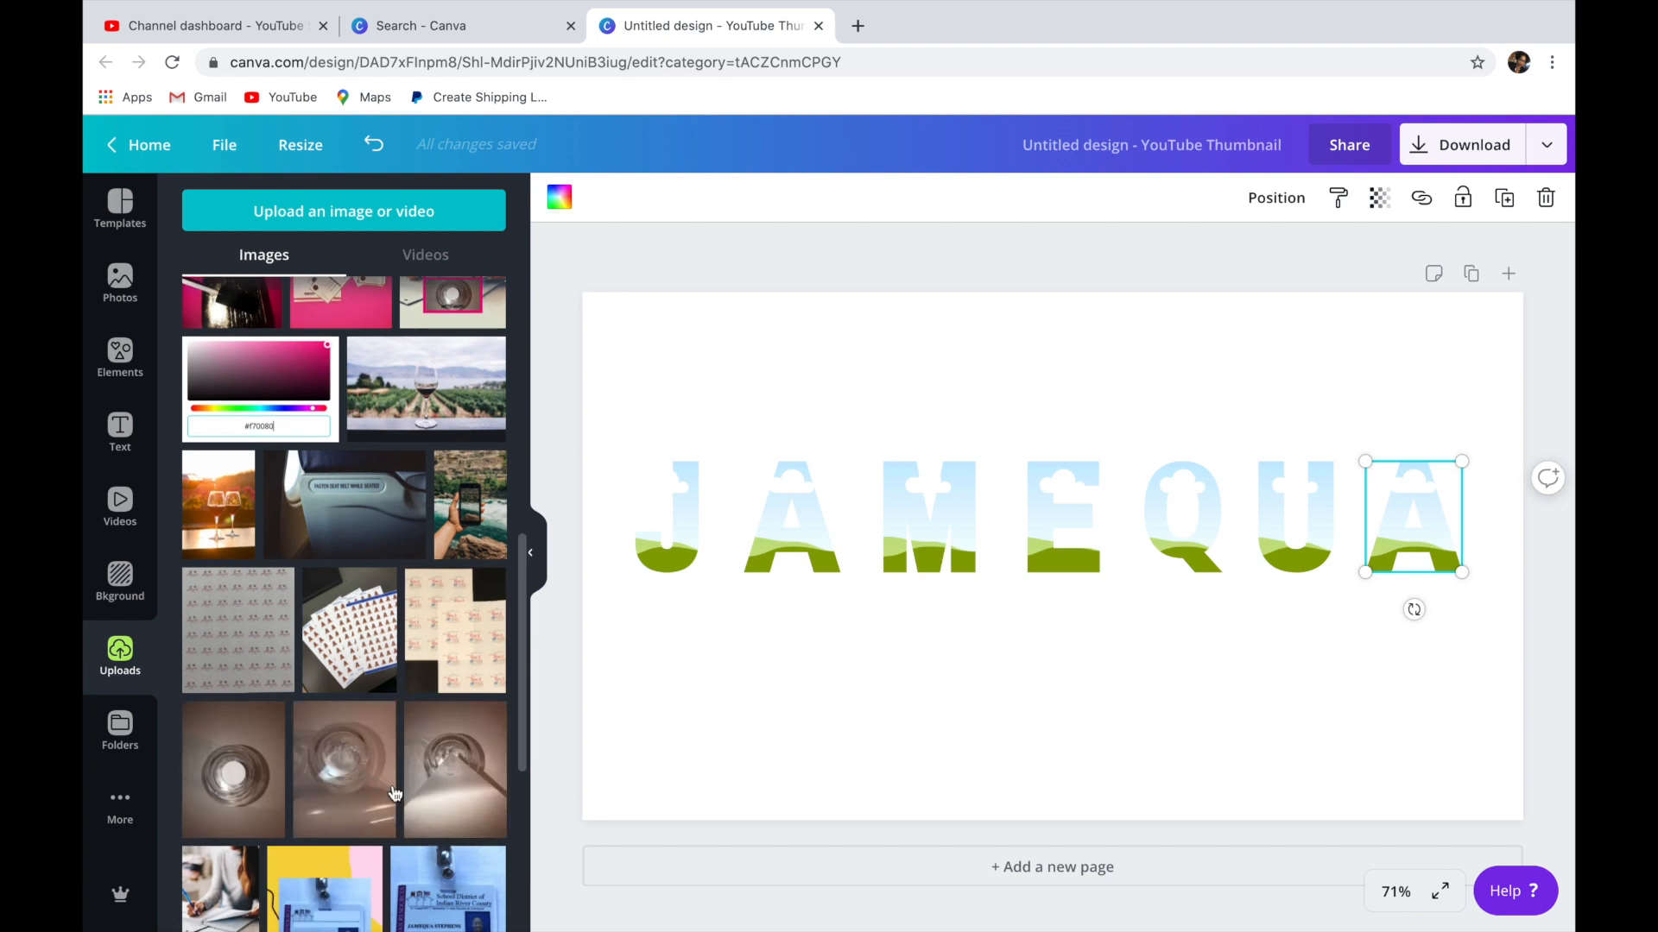
{"action": "scroll", "coordinate": [392, 790], "scroll_direction": "down", "scroll_amount": 8}
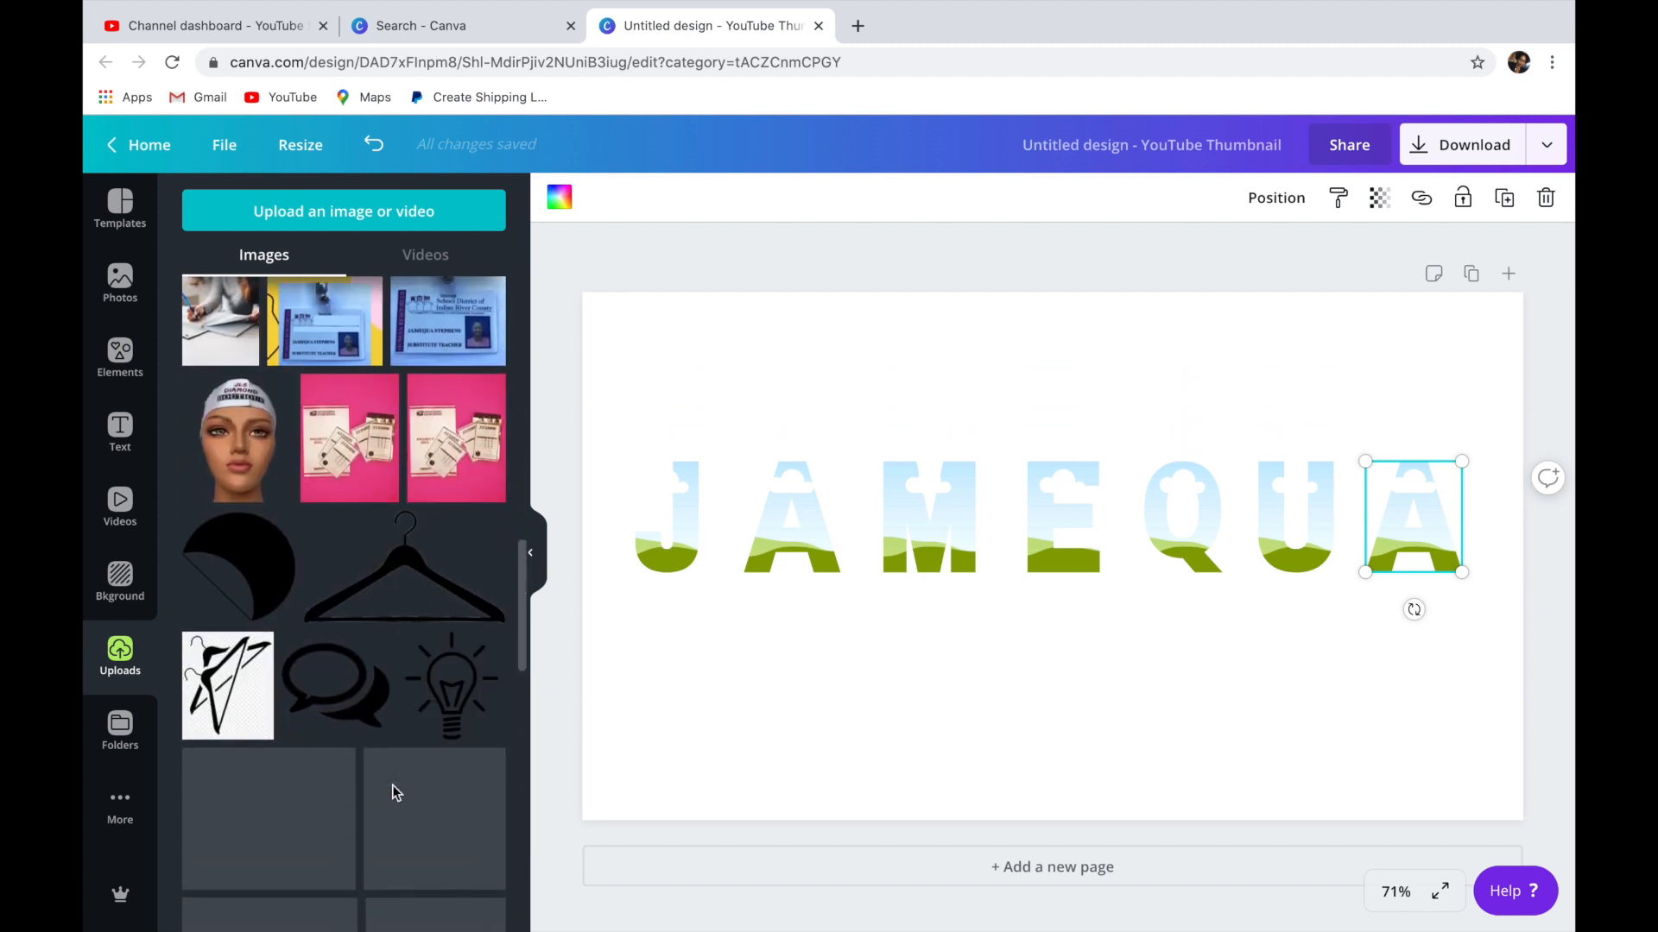
{"action": "scroll", "coordinate": [392, 791], "scroll_direction": "down", "scroll_amount": 10}
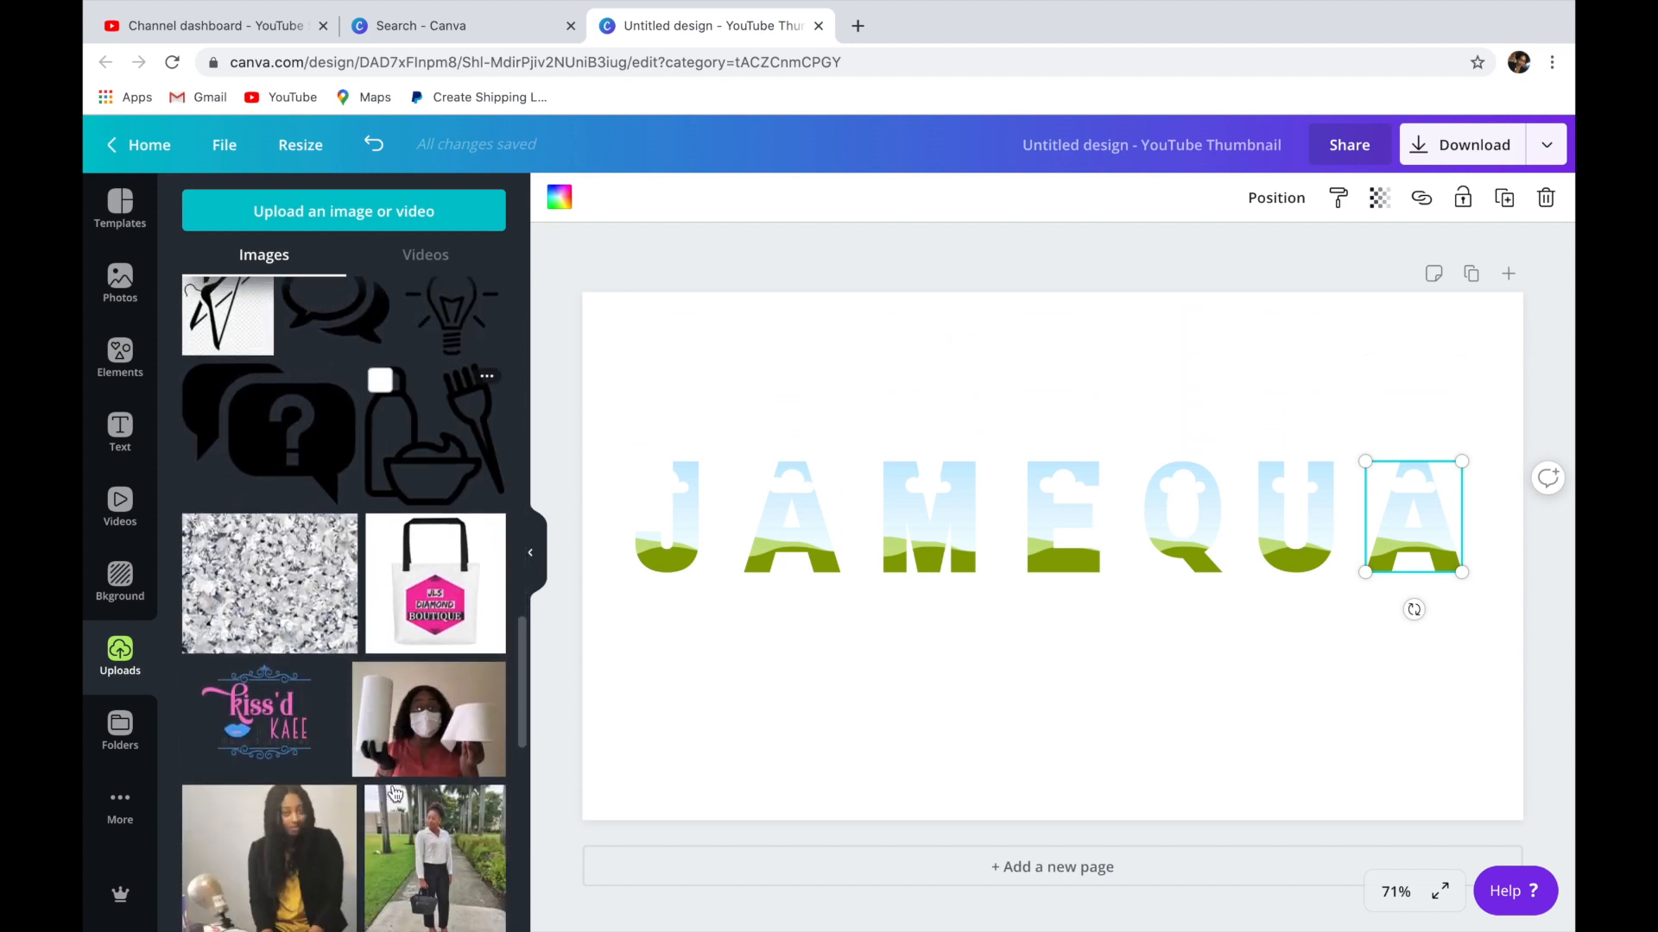
{"action": "scroll", "coordinate": [393, 791], "scroll_direction": "down", "scroll_amount": 12}
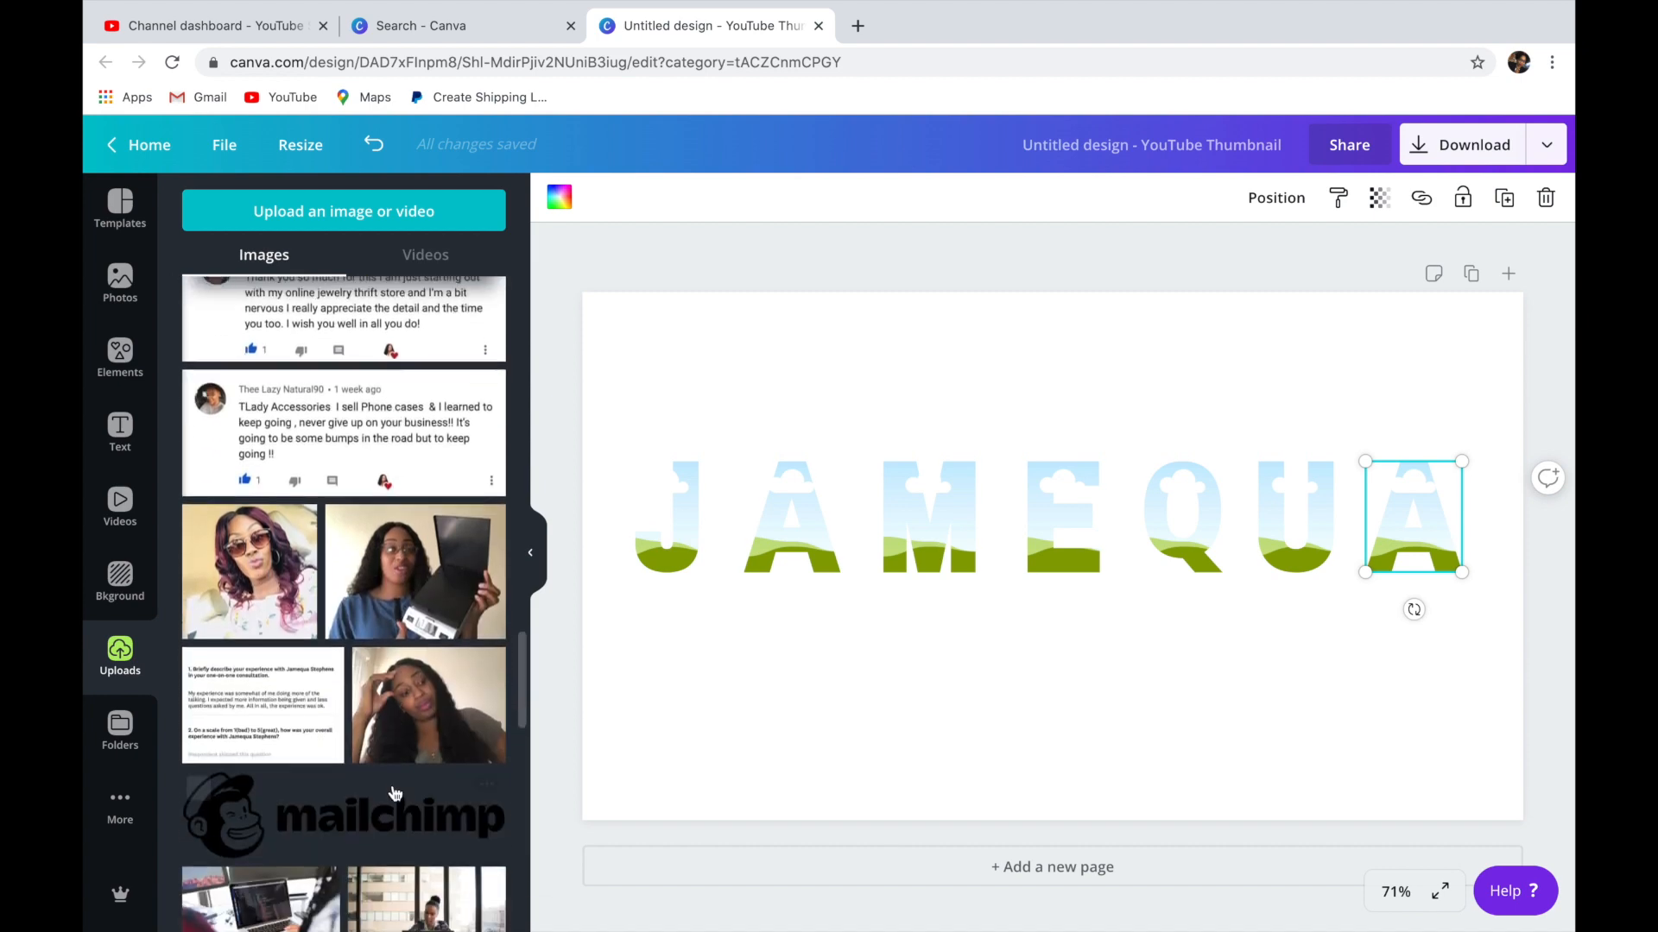
{"action": "scroll", "coordinate": [393, 790], "scroll_direction": "down", "scroll_amount": 2}
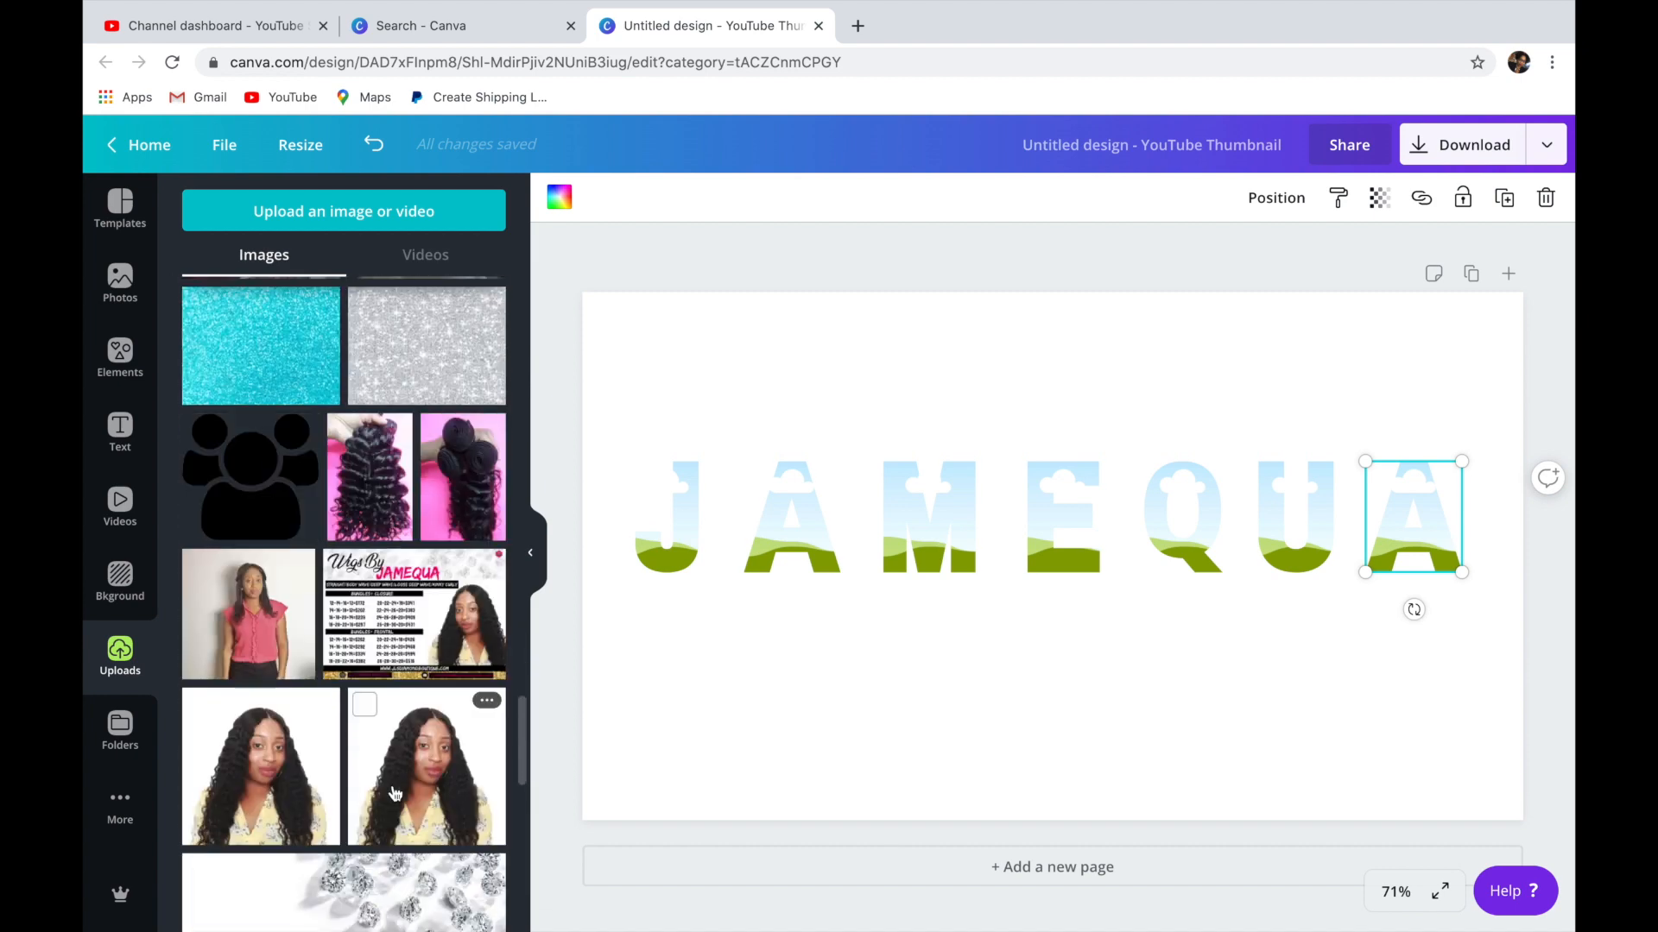
{"action": "left_click", "coordinate": [363, 438]}
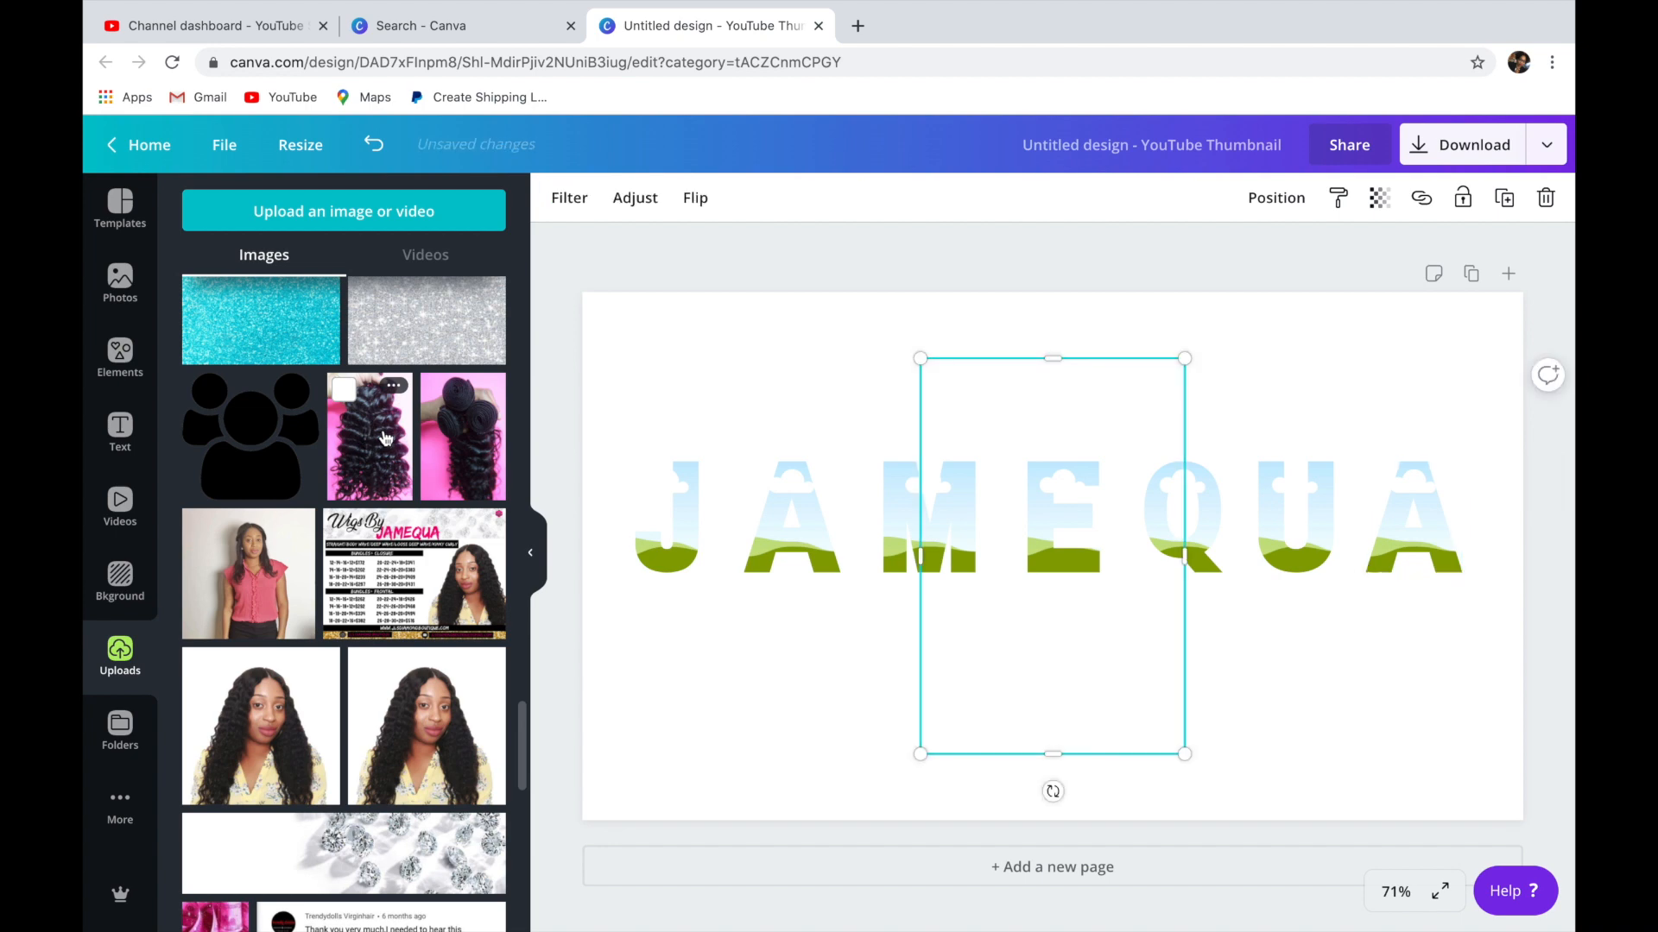
{"action": "left_click", "coordinate": [459, 435]}
{"action": "left_click_drag", "start_coordinate": [1098, 552], "coordinate": [1359, 538]}
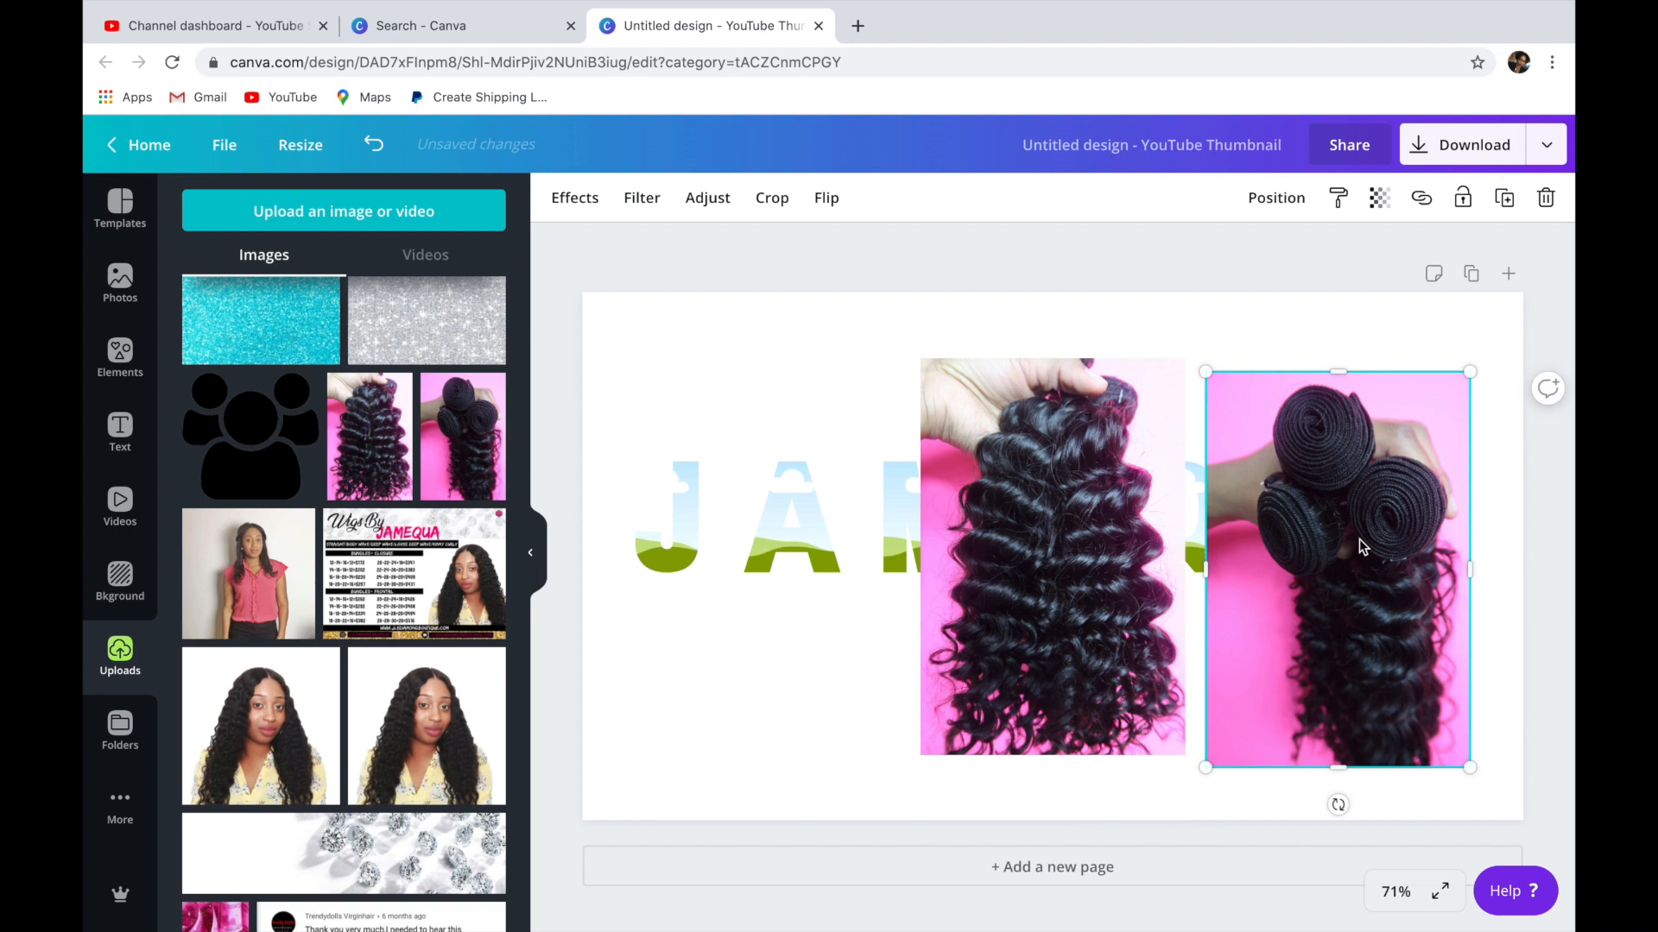
Add the uploaded photo of the white satin ribbon on brown fabric and place it on the page's left side.
{"action": "scroll", "coordinate": [397, 724], "scroll_direction": "down", "scroll_amount": 10}
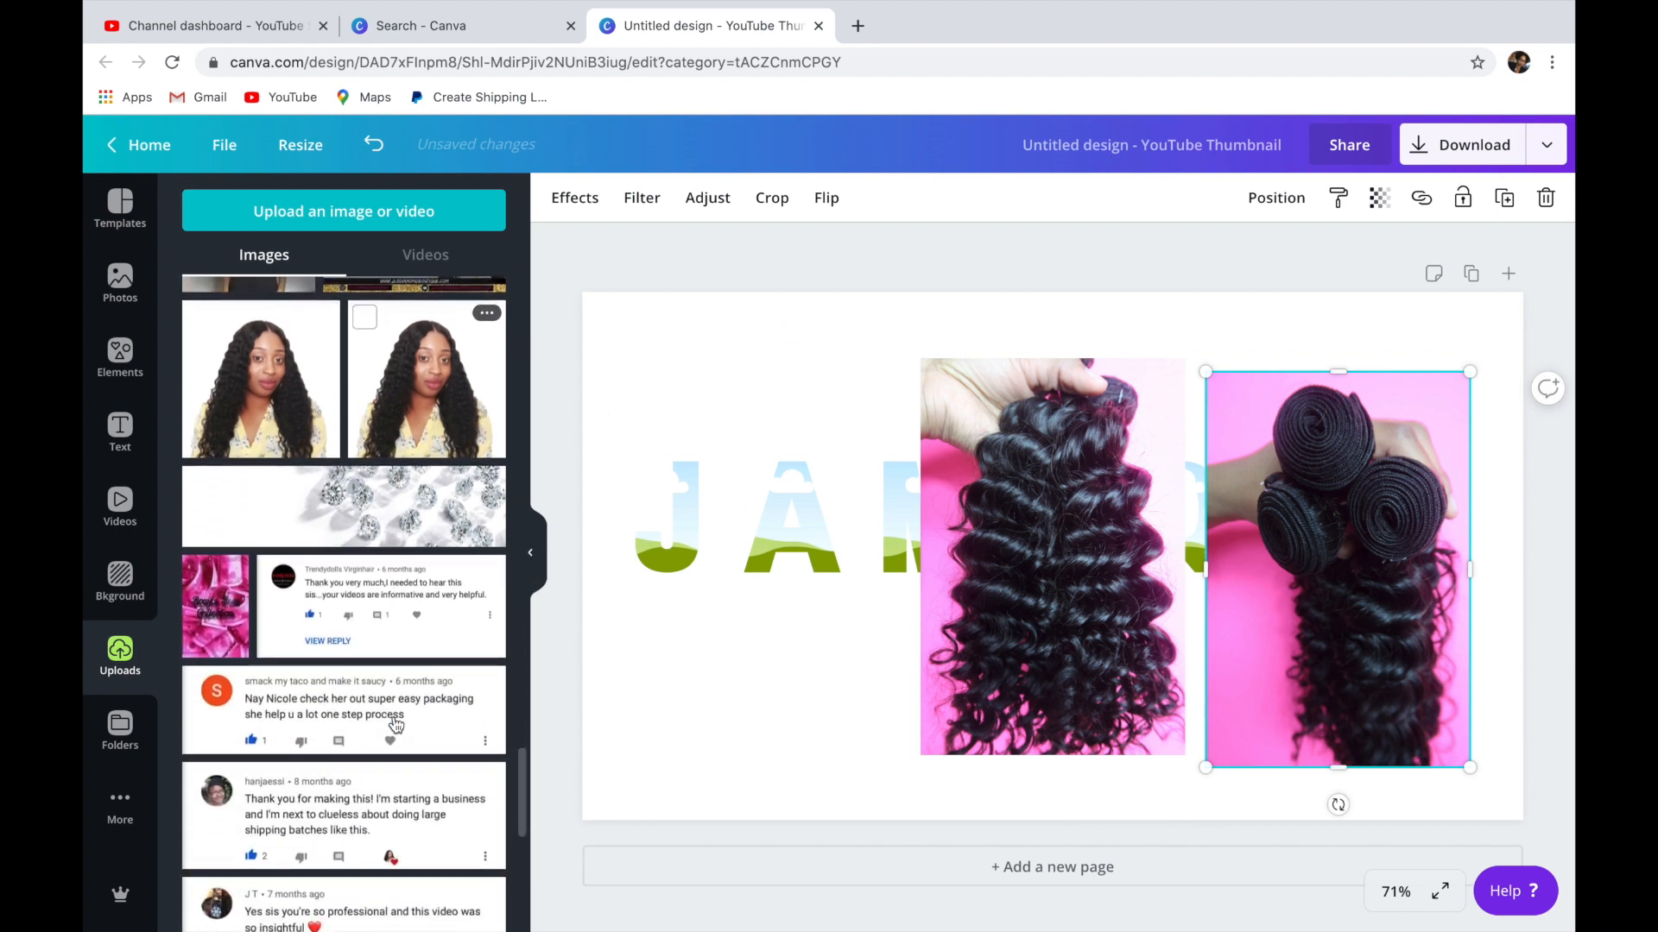
{"action": "scroll", "coordinate": [396, 723], "scroll_direction": "down", "scroll_amount": 10}
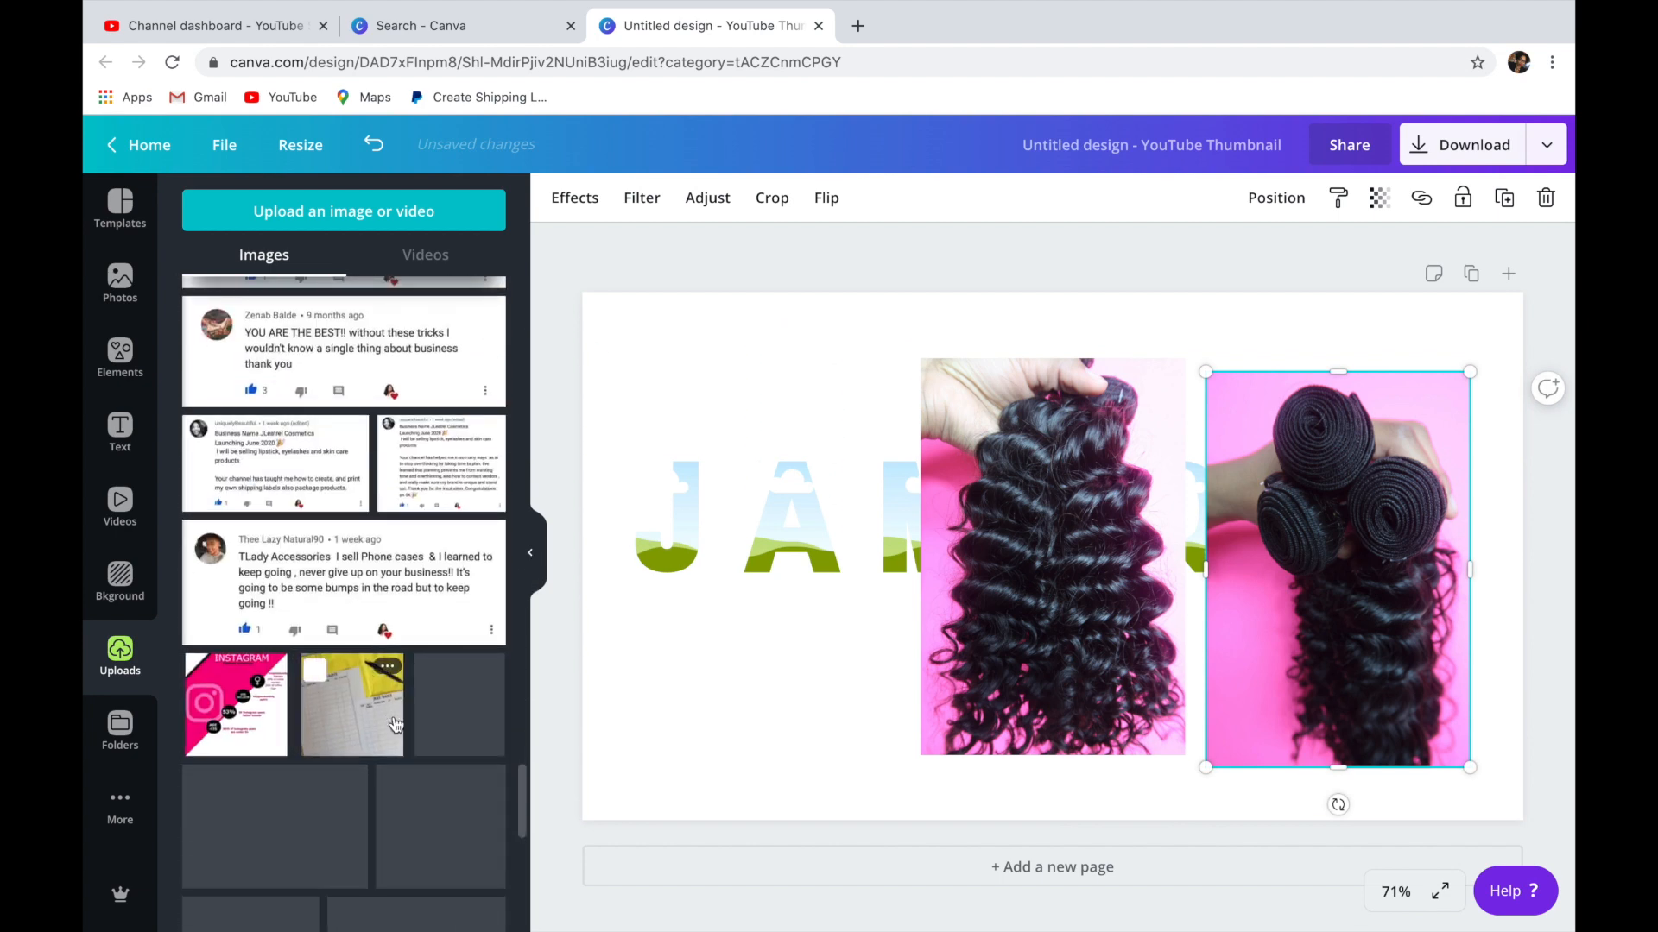
{"action": "scroll", "coordinate": [396, 723], "scroll_direction": "down", "scroll_amount": 5}
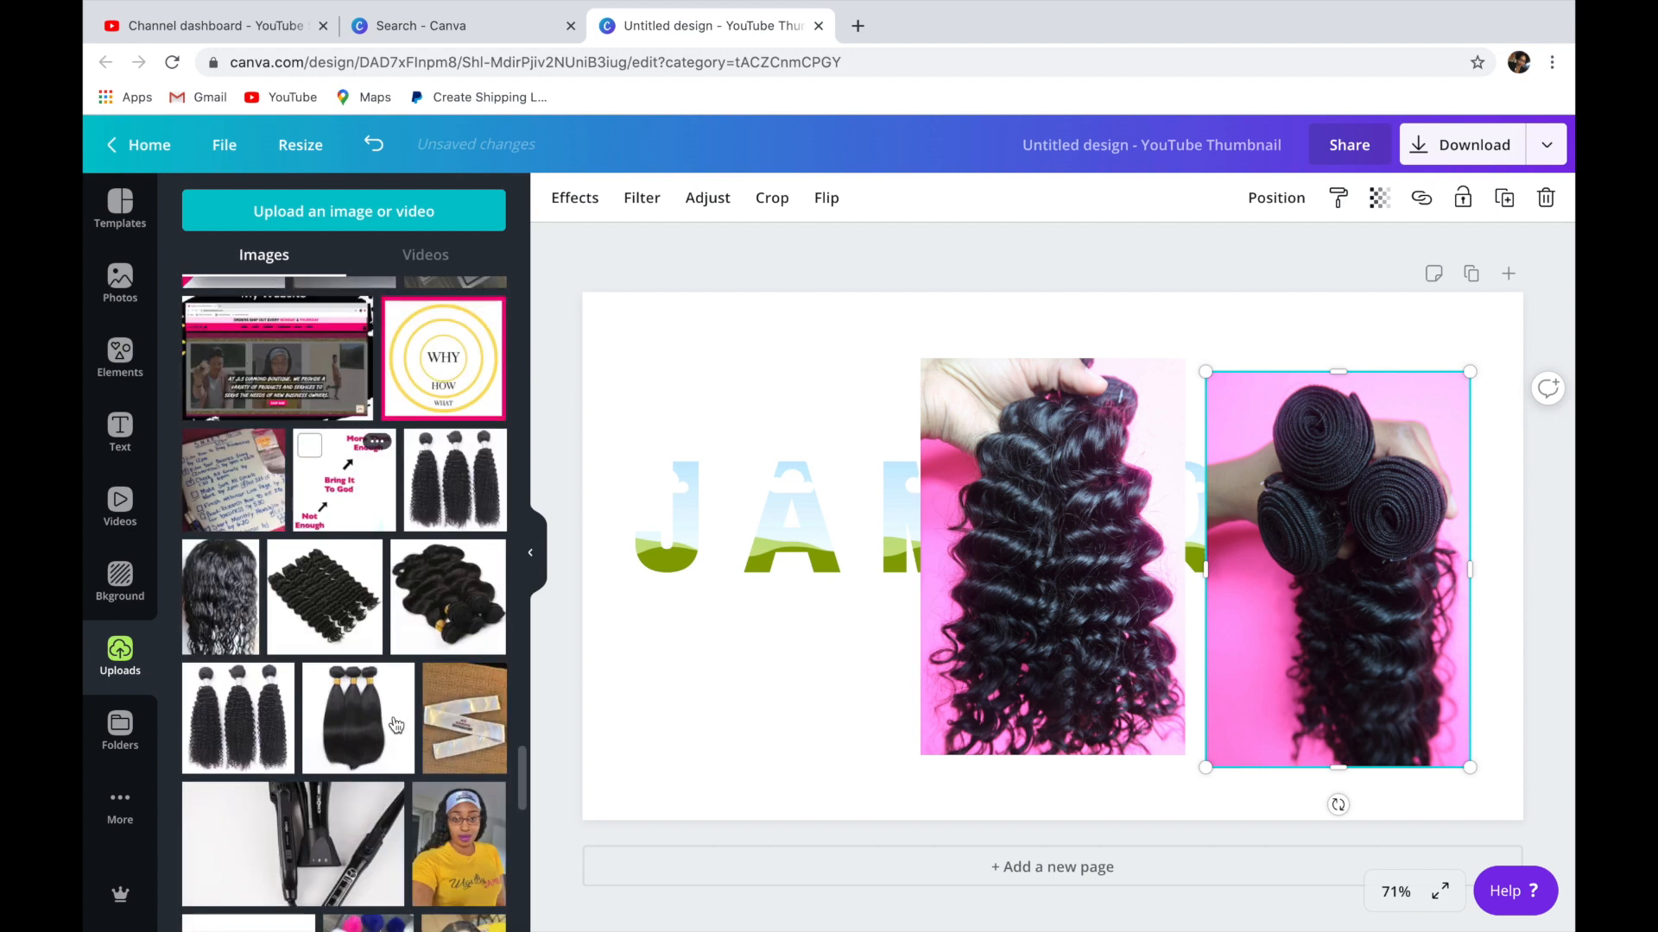
{"action": "scroll", "coordinate": [396, 723], "scroll_direction": "down", "scroll_amount": 2}
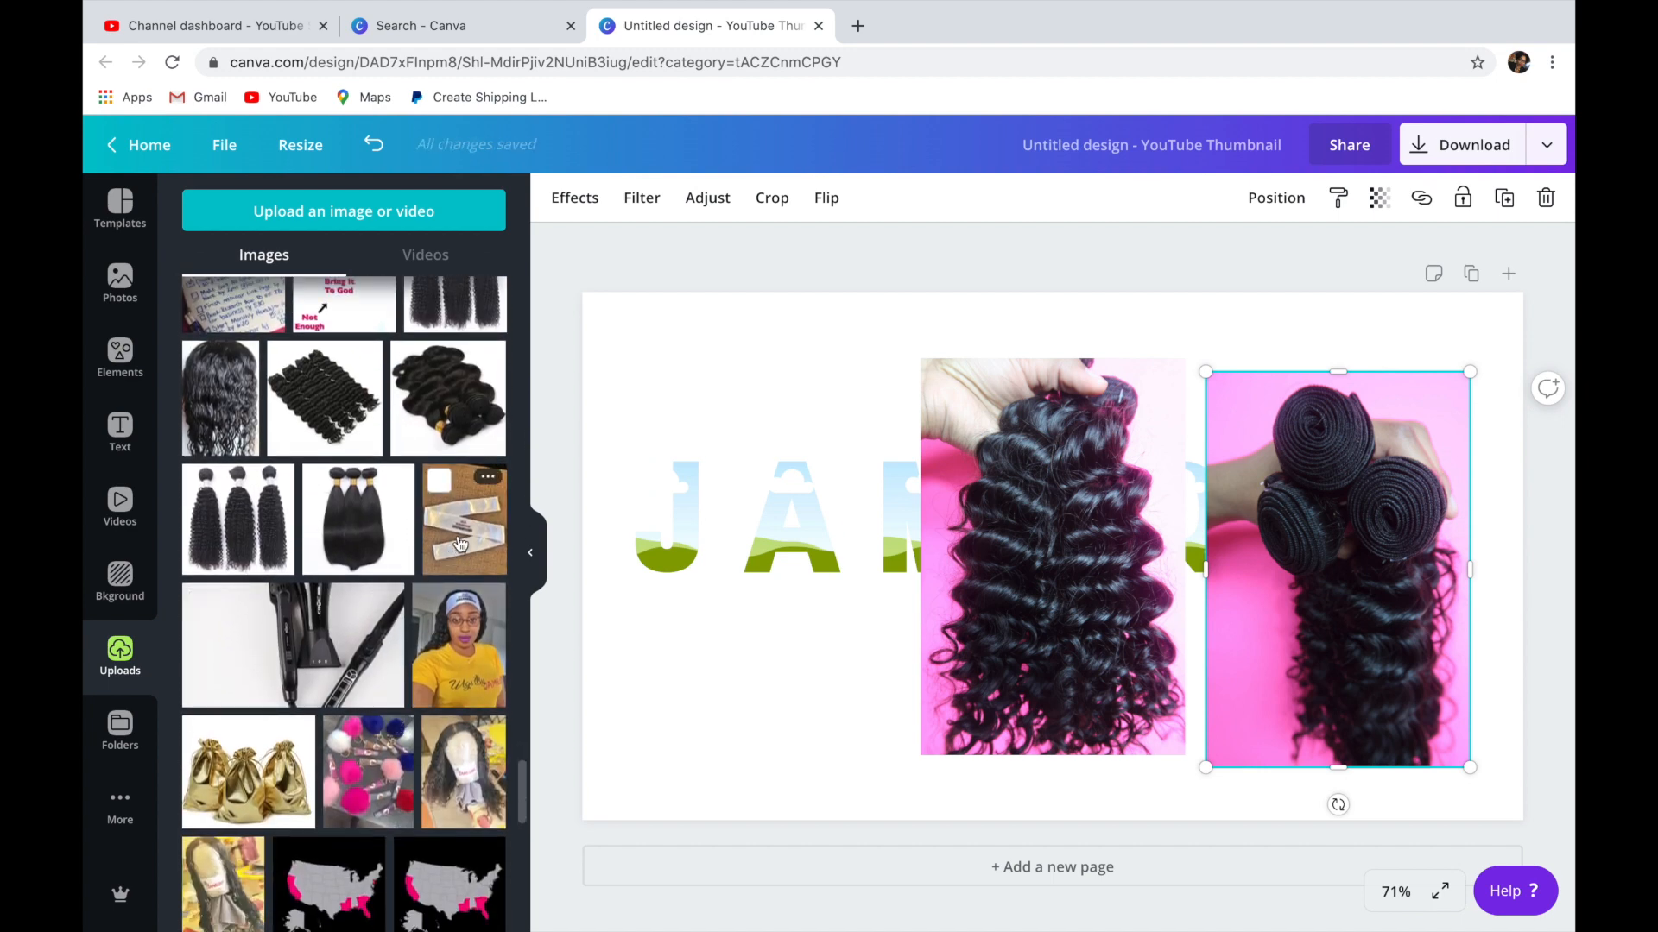
{"action": "scroll", "coordinate": [378, 757], "scroll_direction": "down", "scroll_amount": 4}
{"action": "scroll", "coordinate": [379, 757], "scroll_direction": "up", "scroll_amount": 3}
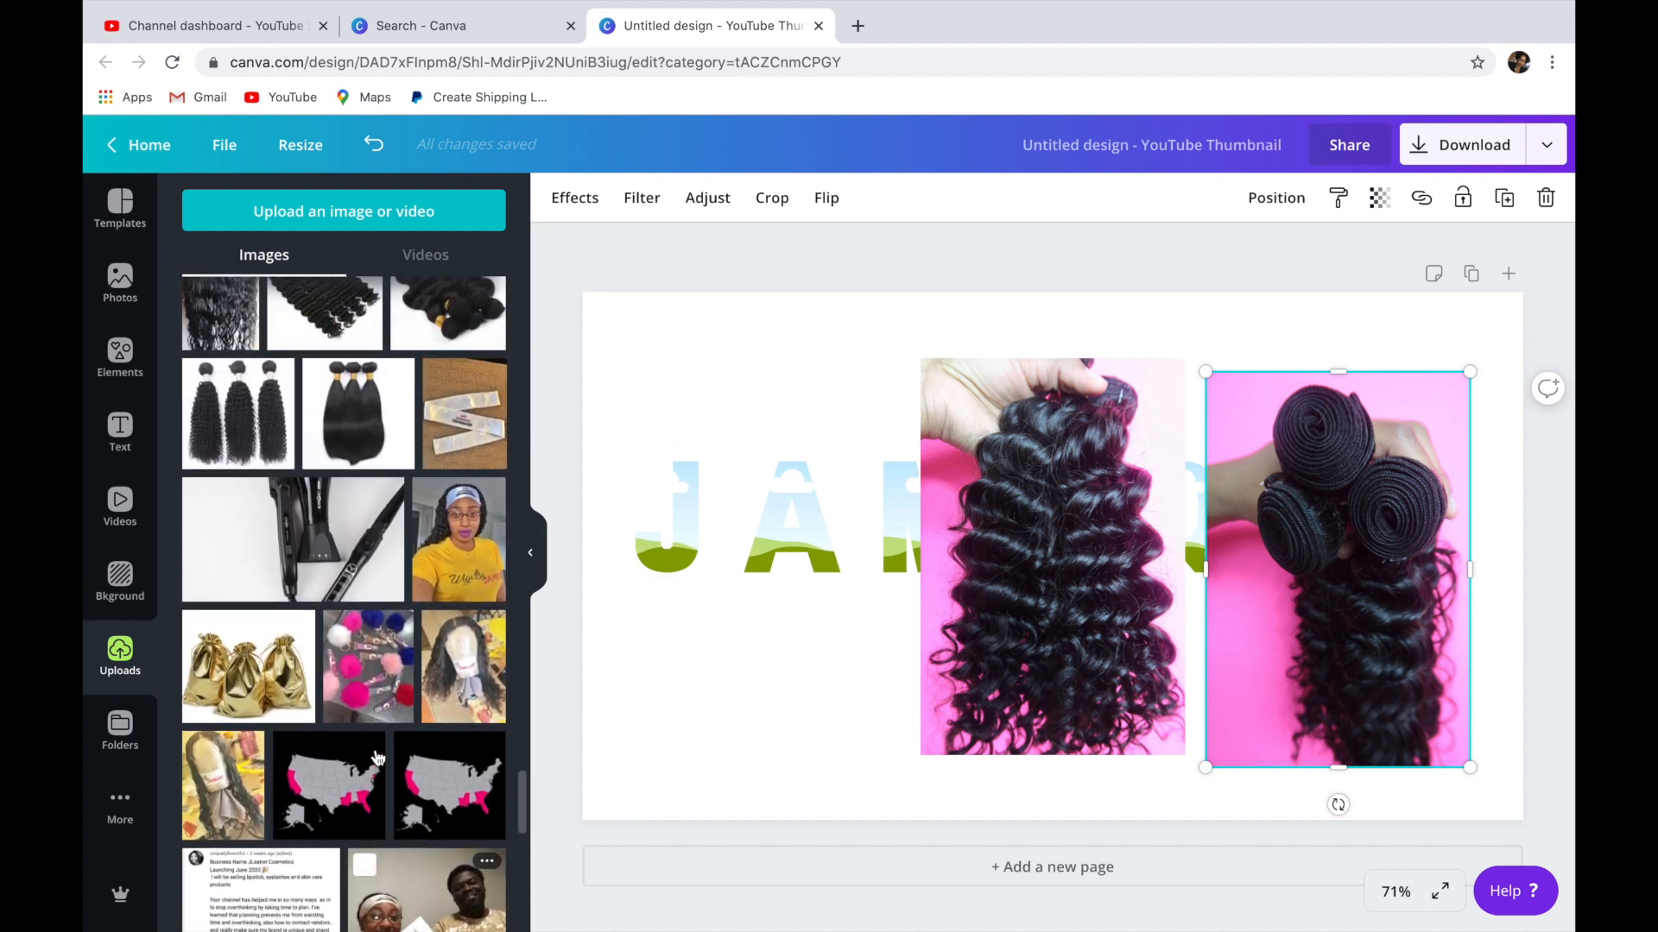
{"action": "scroll", "coordinate": [378, 758], "scroll_direction": "up", "scroll_amount": 2}
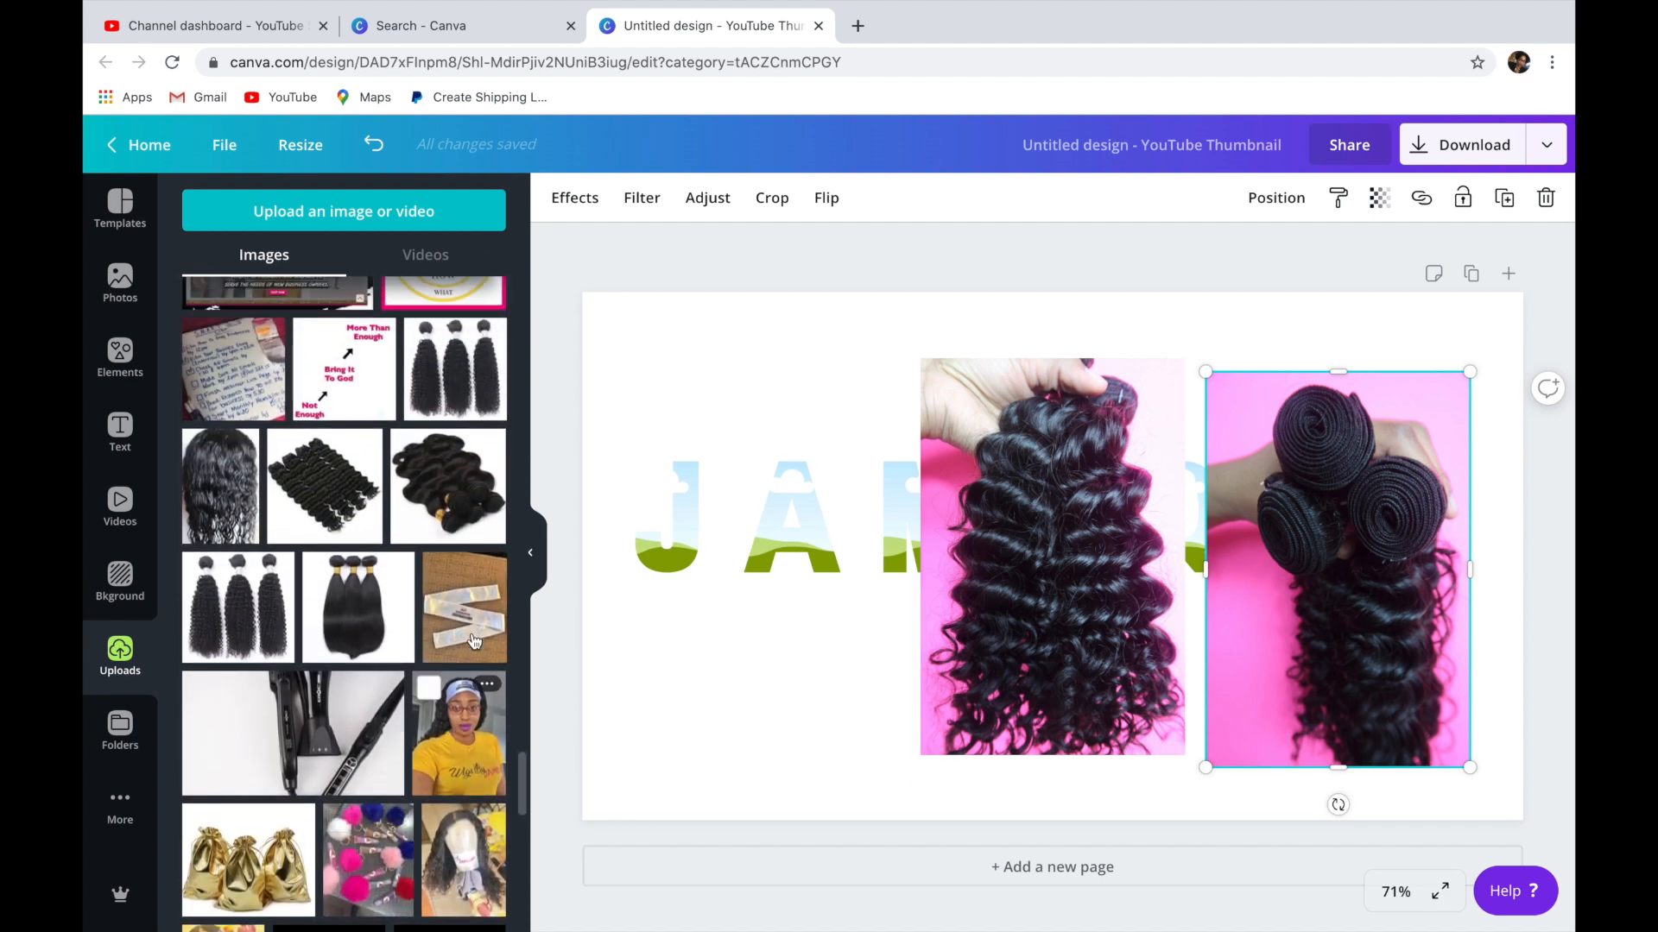
{"action": "left_click", "coordinate": [481, 602]}
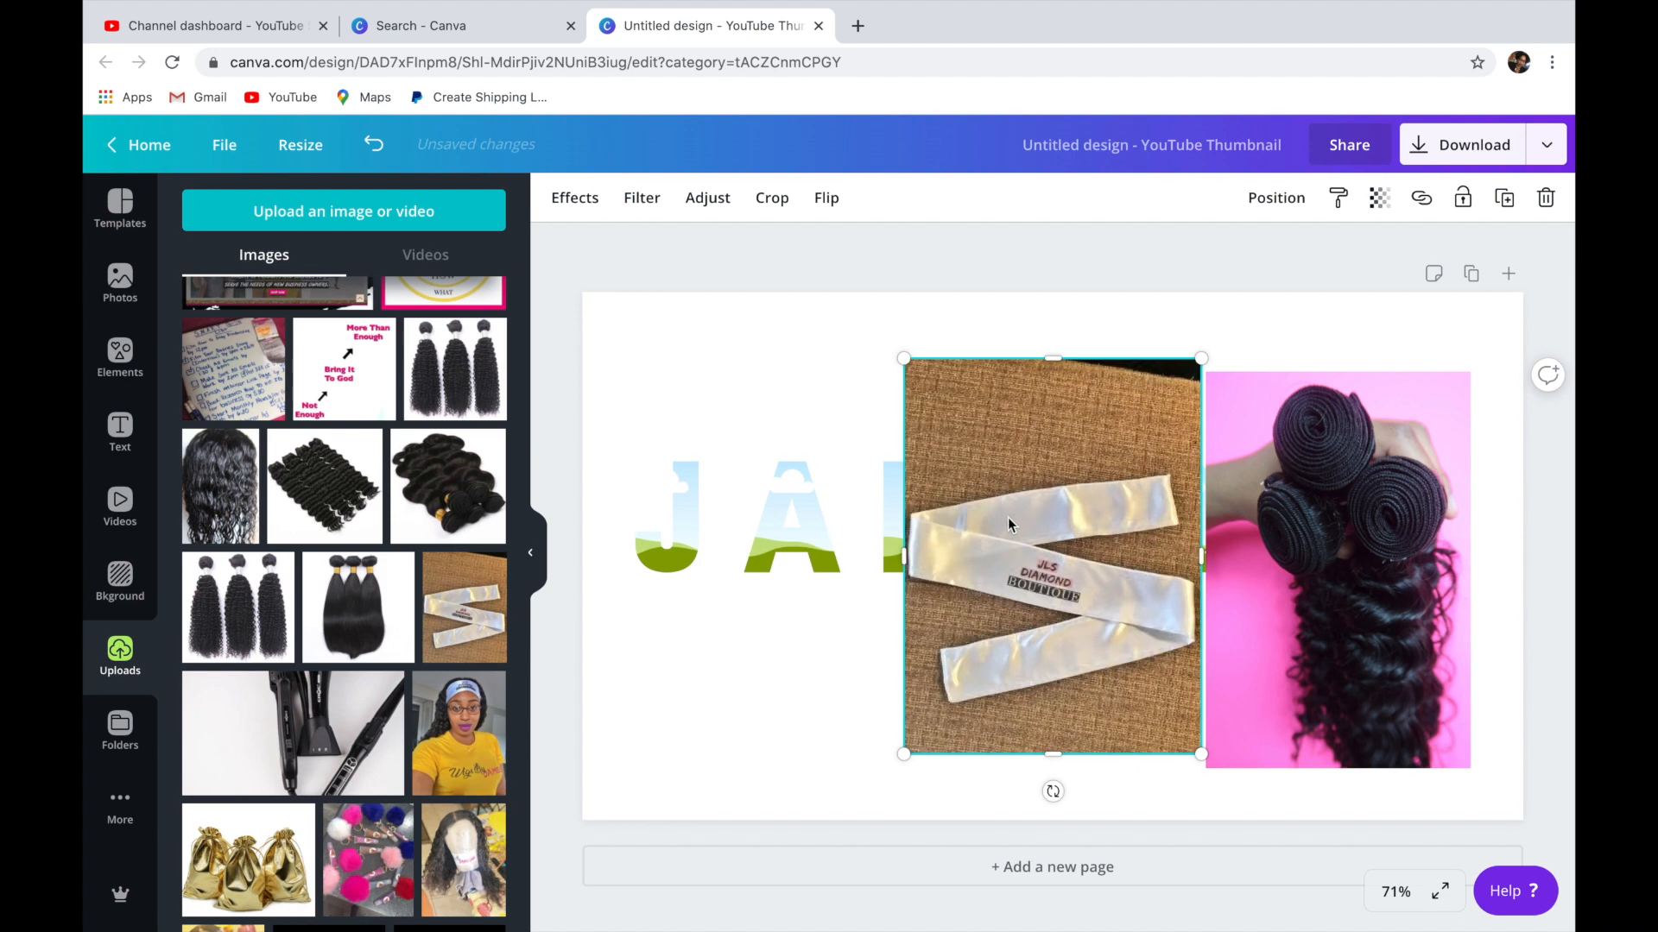
{"action": "left_click_drag", "start_coordinate": [976, 517], "coordinate": [711, 534]}
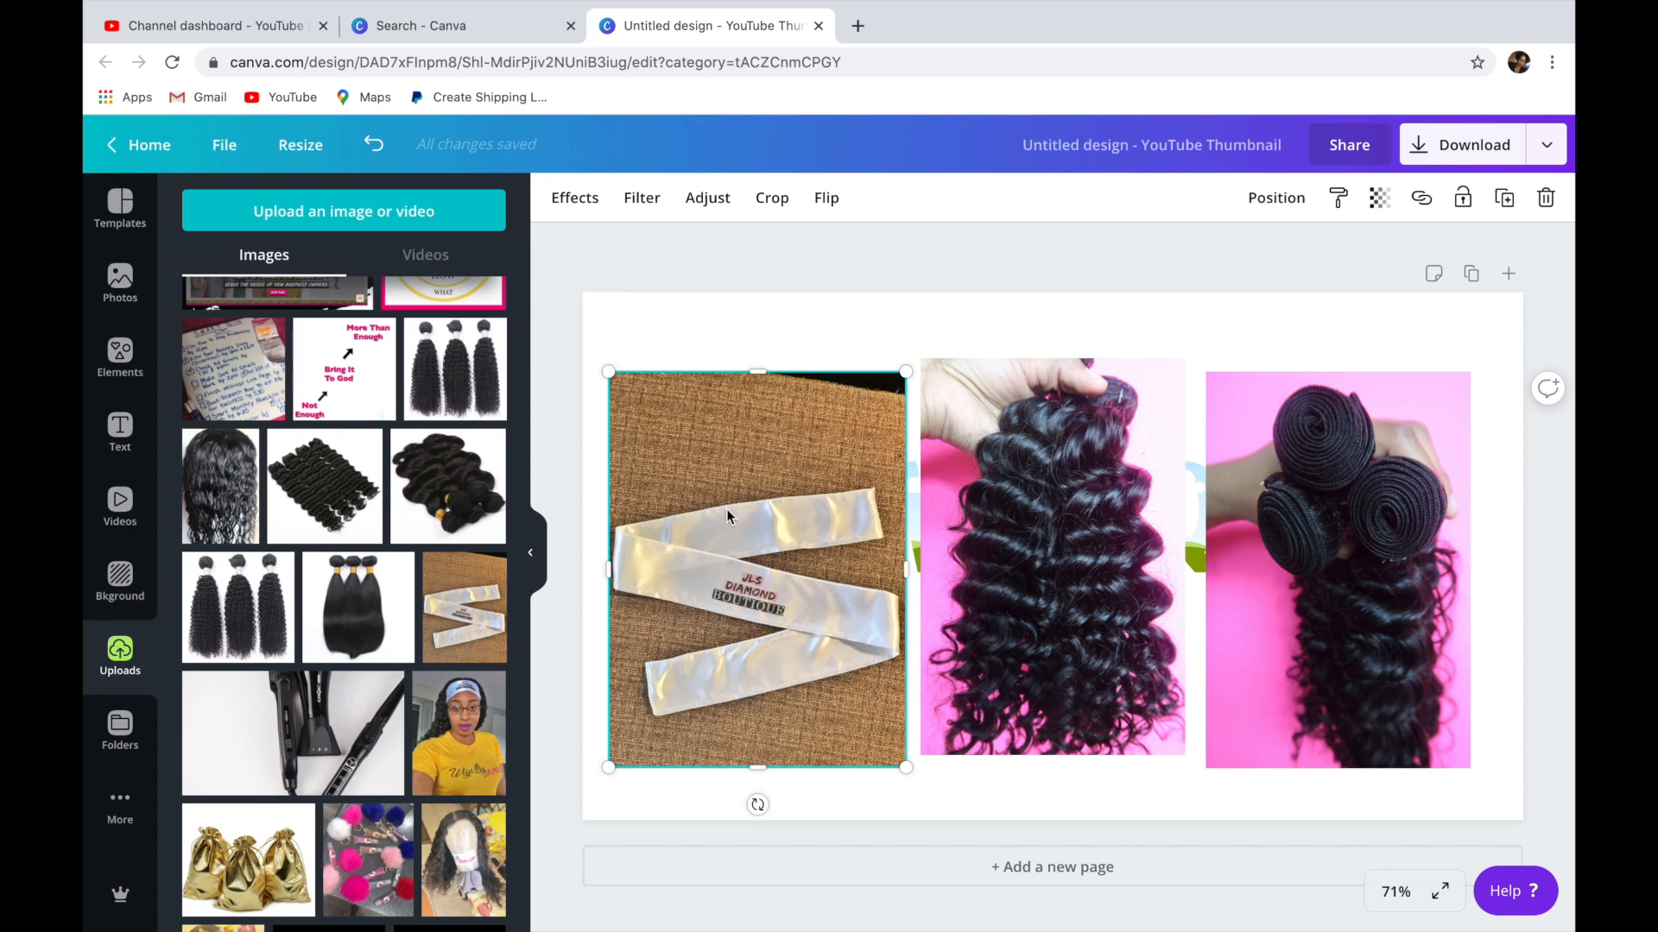
Fill the J frame with the ribbon photo, the M with the loose curly hair photo and the Q with the rolled-bundle photo.
{"action": "left_click_drag", "start_coordinate": [727, 511], "coordinate": [682, 502]}
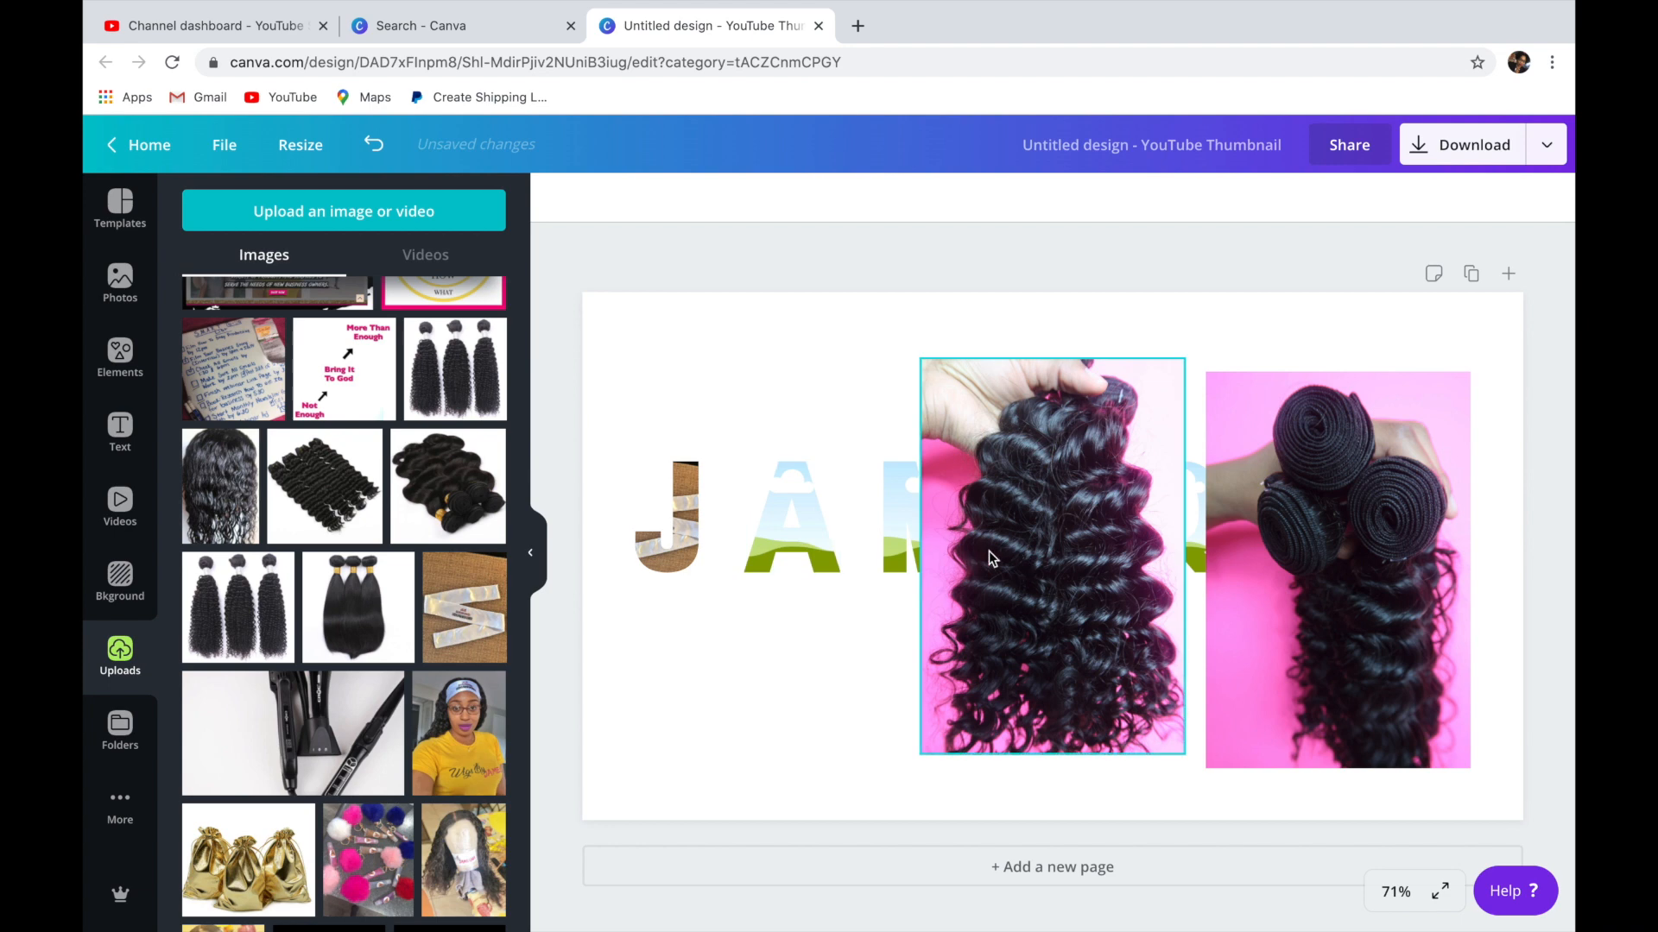
{"action": "left_click_drag", "start_coordinate": [1033, 552], "coordinate": [941, 535]}
{"action": "left_click_drag", "start_coordinate": [1348, 515], "coordinate": [1244, 501]}
{"action": "left_click_drag", "start_coordinate": [1205, 500], "coordinate": [1203, 505]}
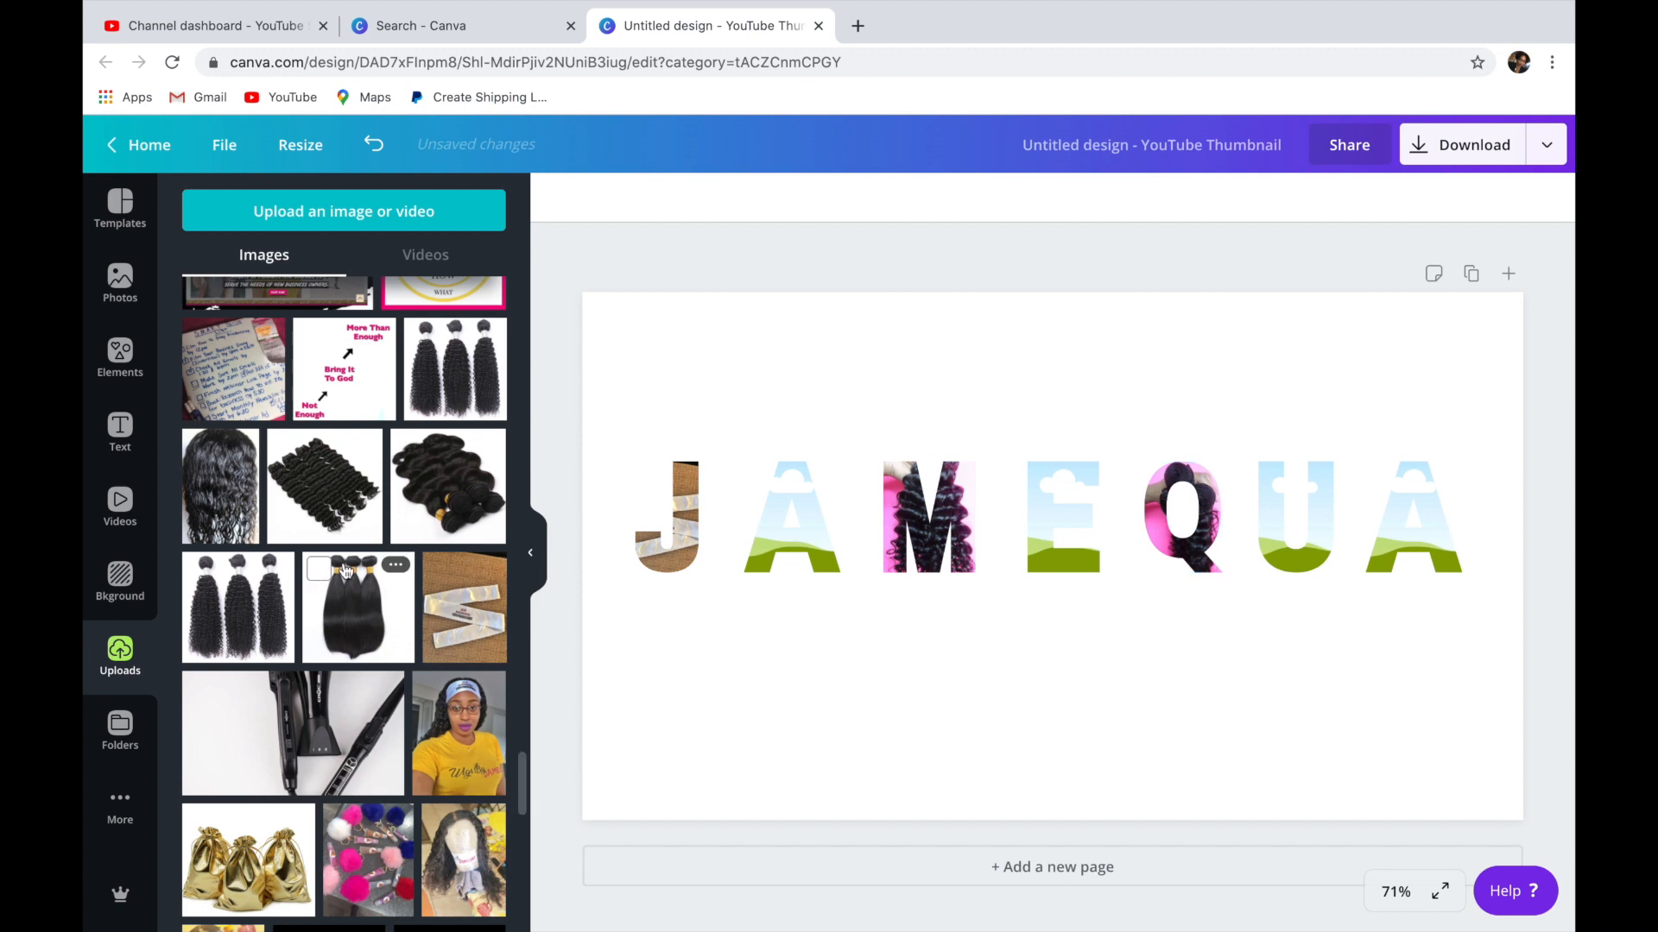
Fill the U frame with the uploaded silver glitter image and the first A frame with the turquoise glitter image.
{"action": "scroll", "coordinate": [349, 573], "scroll_direction": "up", "scroll_amount": 3}
{"action": "scroll", "coordinate": [349, 574], "scroll_direction": "up", "scroll_amount": 10}
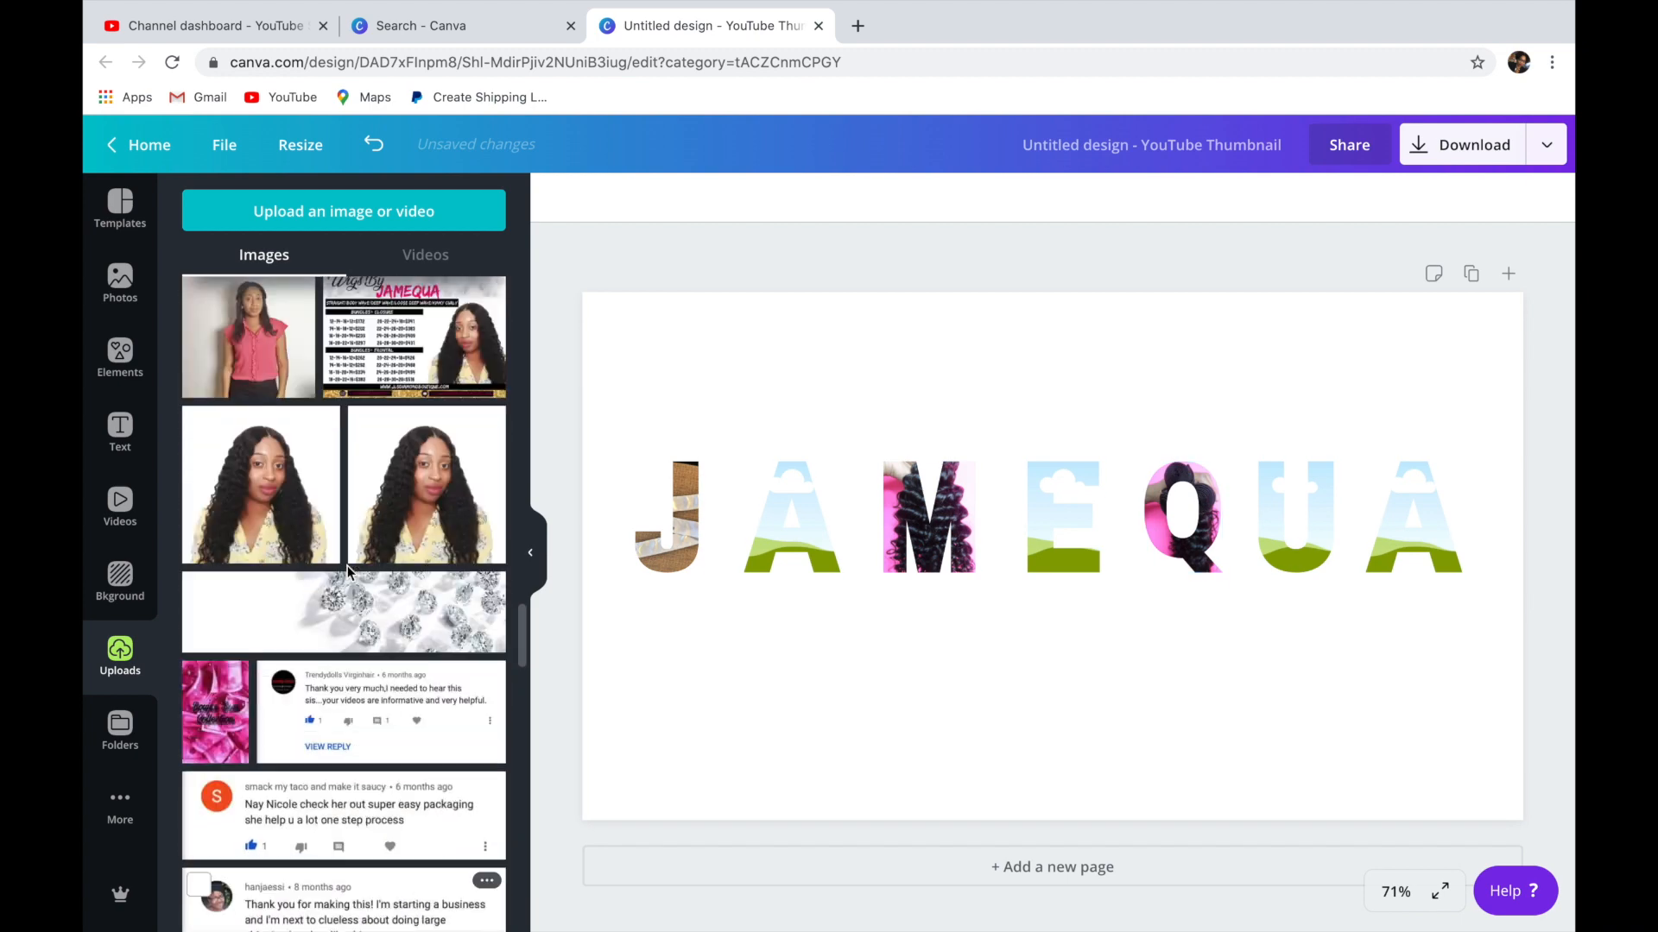
{"action": "left_click", "coordinate": [307, 492]}
{"action": "left_click", "coordinate": [451, 506]}
{"action": "left_click_drag", "start_coordinate": [1042, 521], "coordinate": [1282, 521]}
{"action": "left_click", "coordinate": [1090, 587]}
{"action": "left_click_drag", "start_coordinate": [1072, 577], "coordinate": [825, 537]}
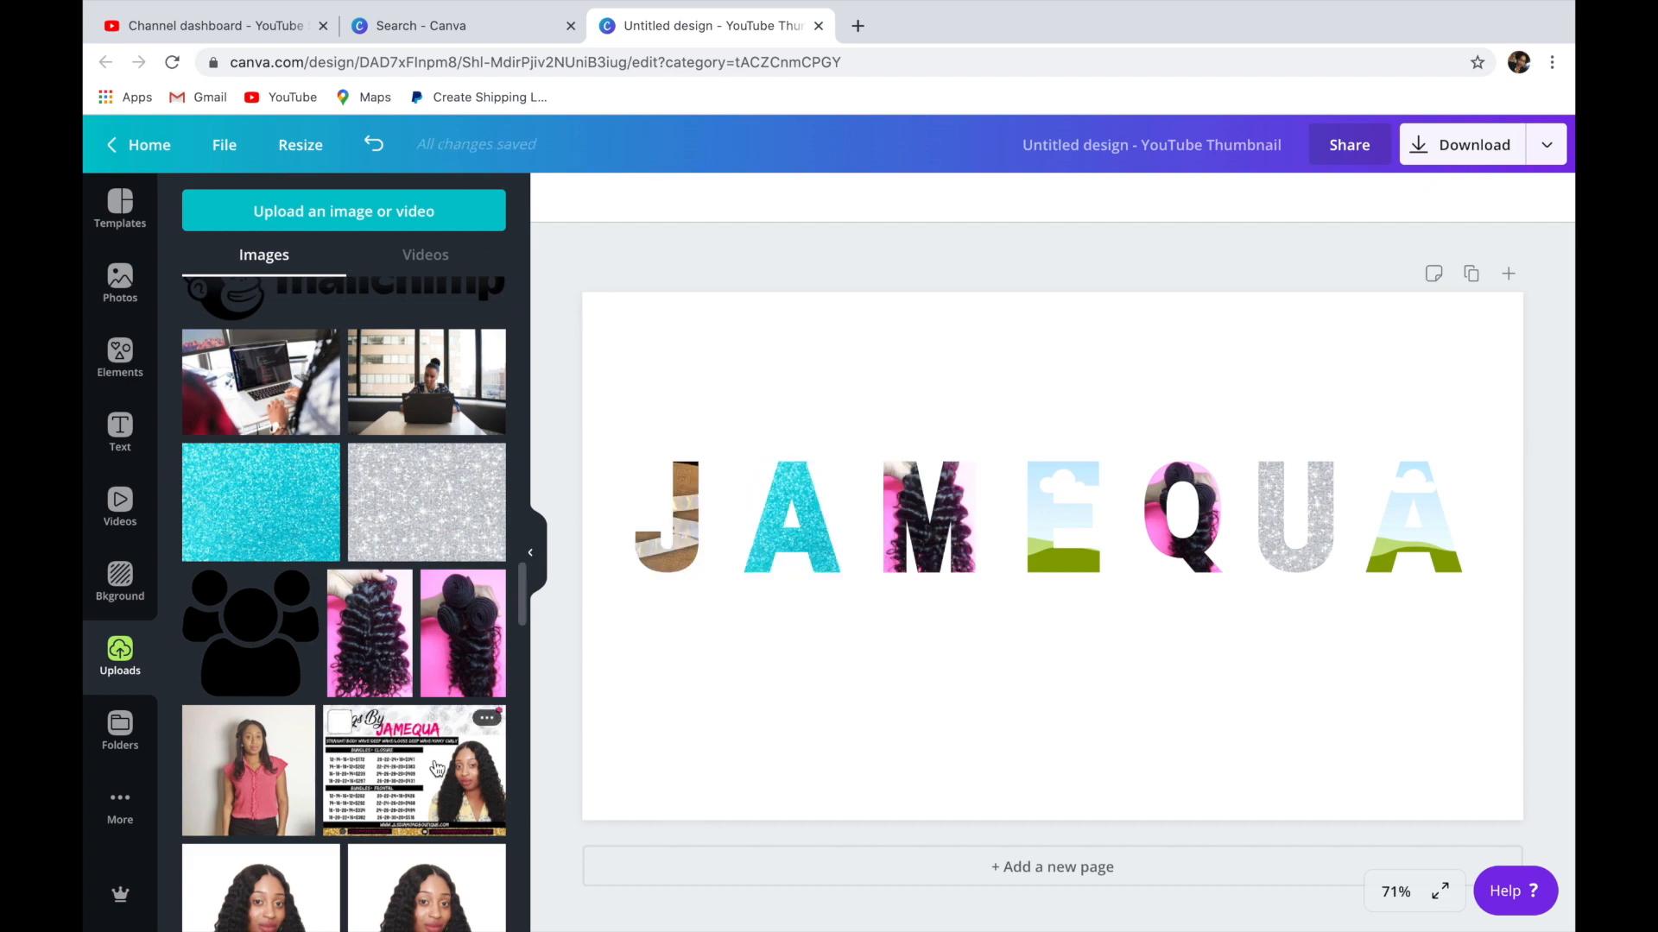
Fill the first A frame and the E frame with the uploaded photo of a wine glass in front of a vineyard.
{"action": "scroll", "coordinate": [432, 716], "scroll_direction": "up", "scroll_amount": 12}
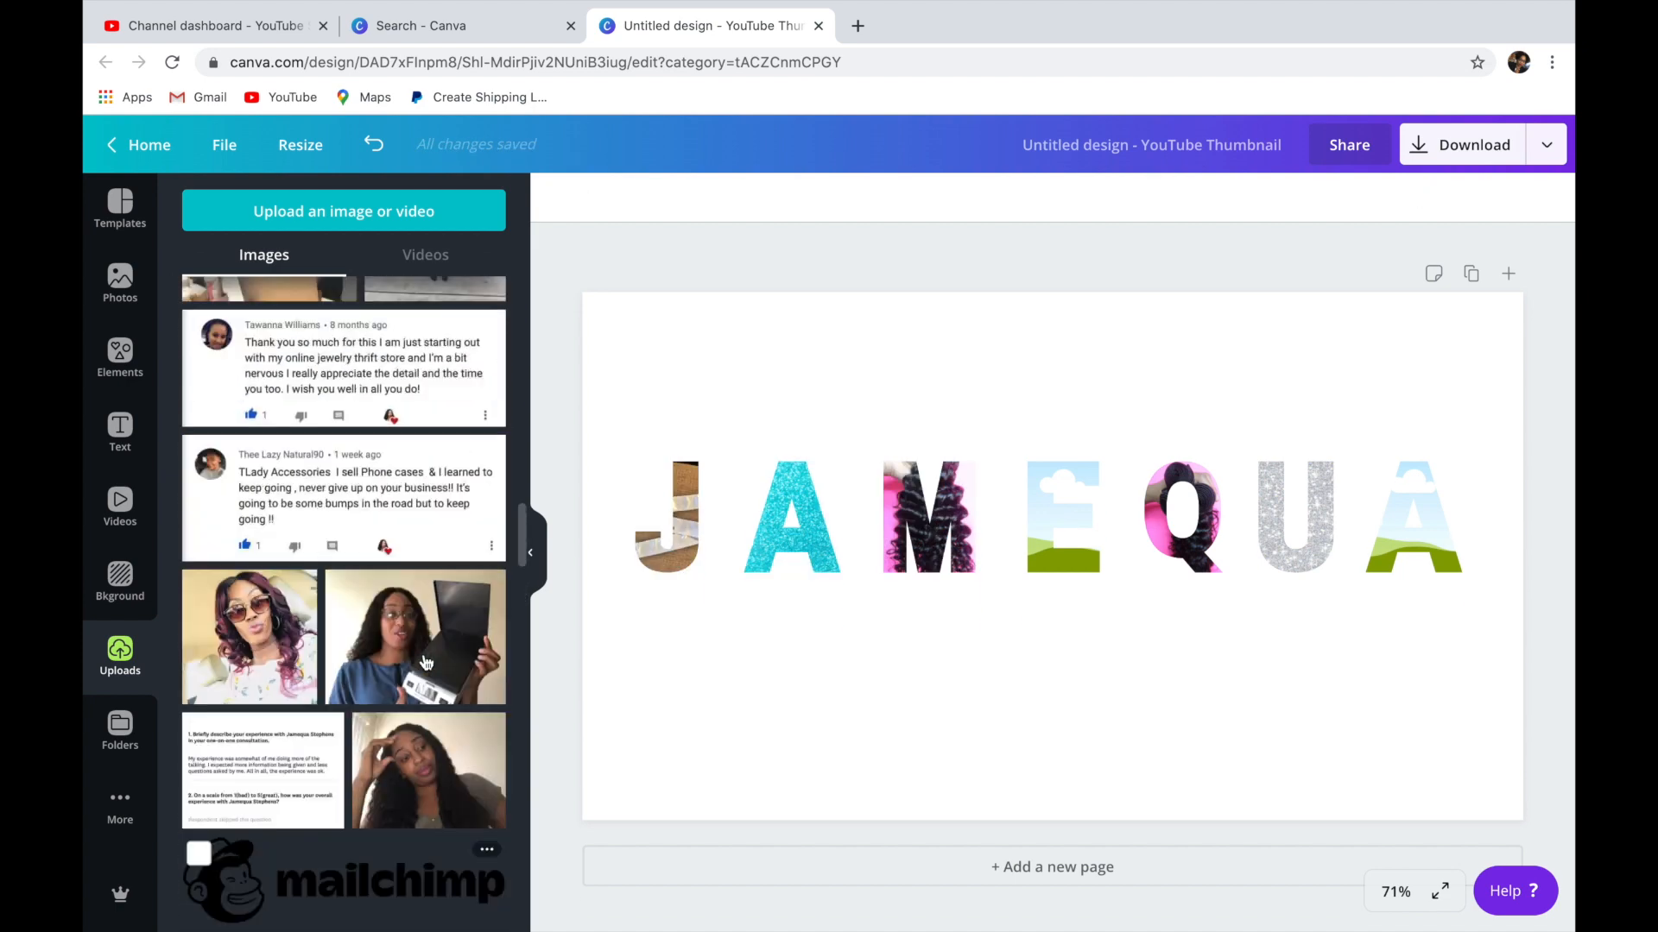
{"action": "scroll", "coordinate": [426, 662], "scroll_direction": "up", "scroll_amount": 5}
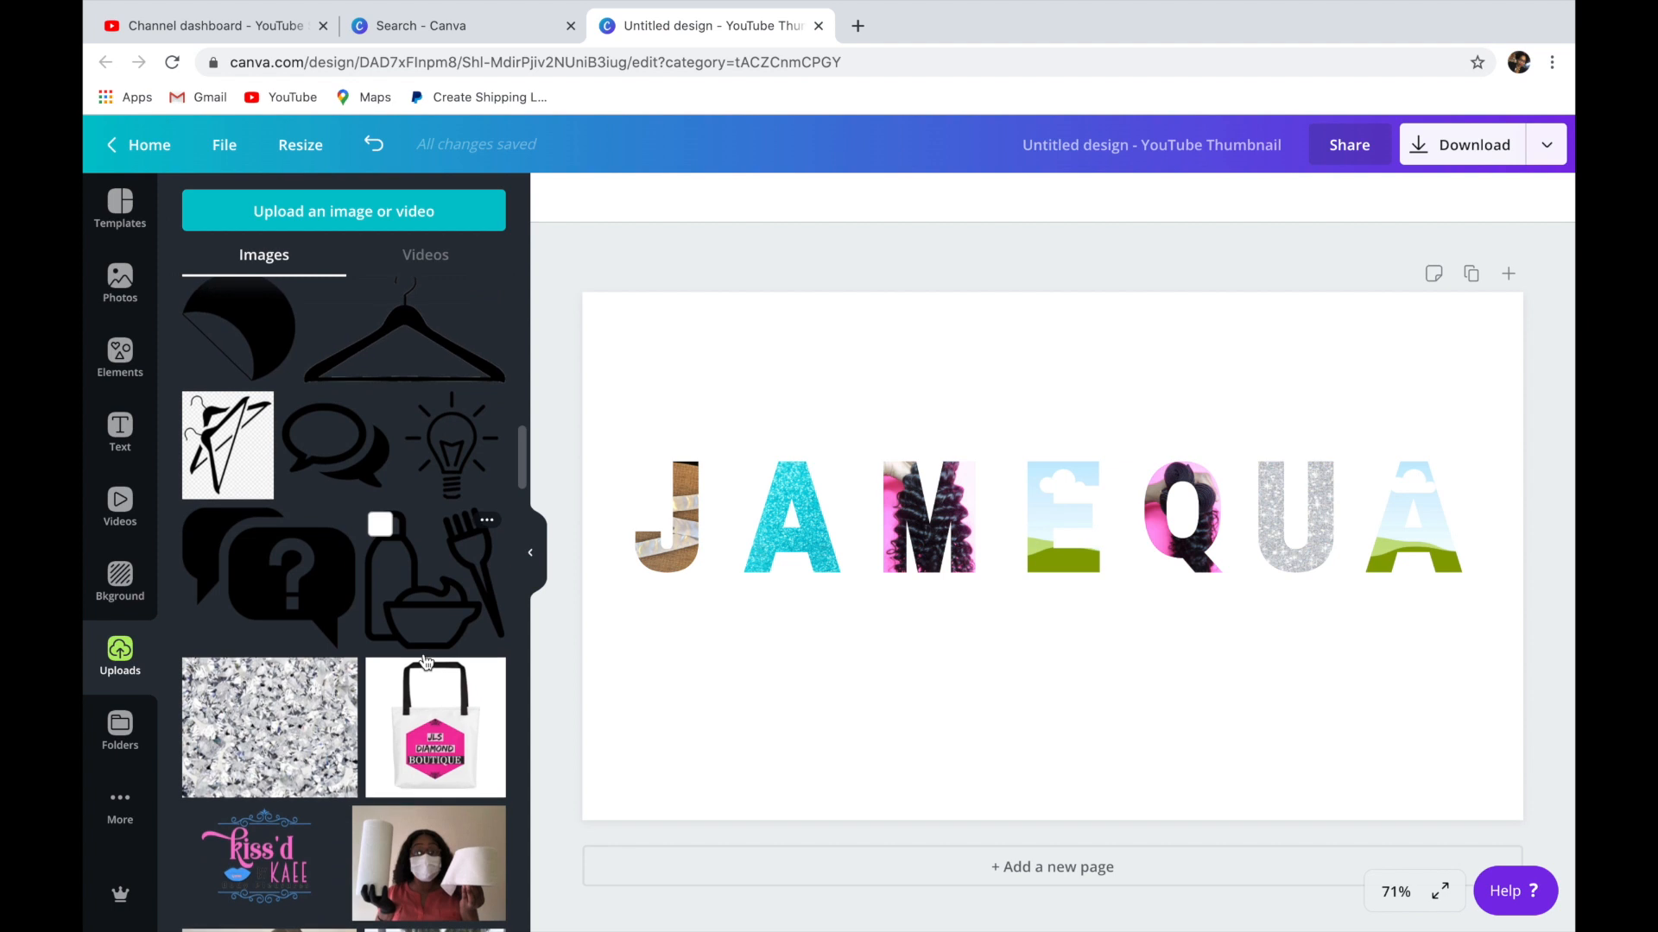
{"action": "scroll", "coordinate": [425, 662], "scroll_direction": "up", "scroll_amount": 10}
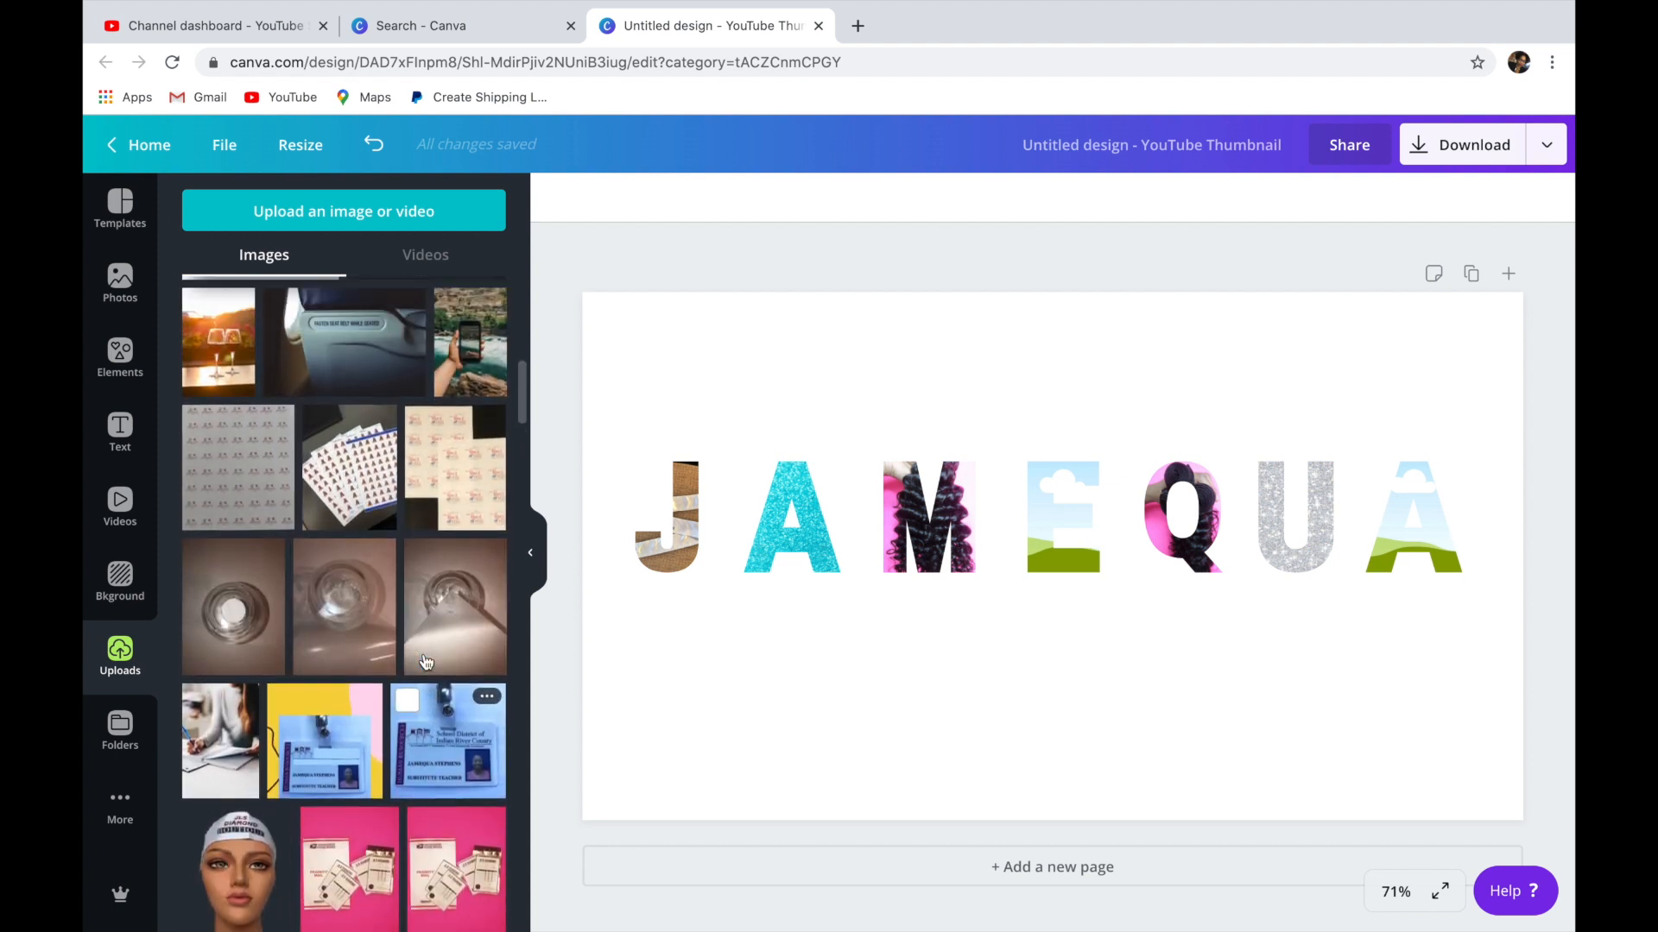
{"action": "scroll", "coordinate": [426, 662], "scroll_direction": "up", "scroll_amount": 5}
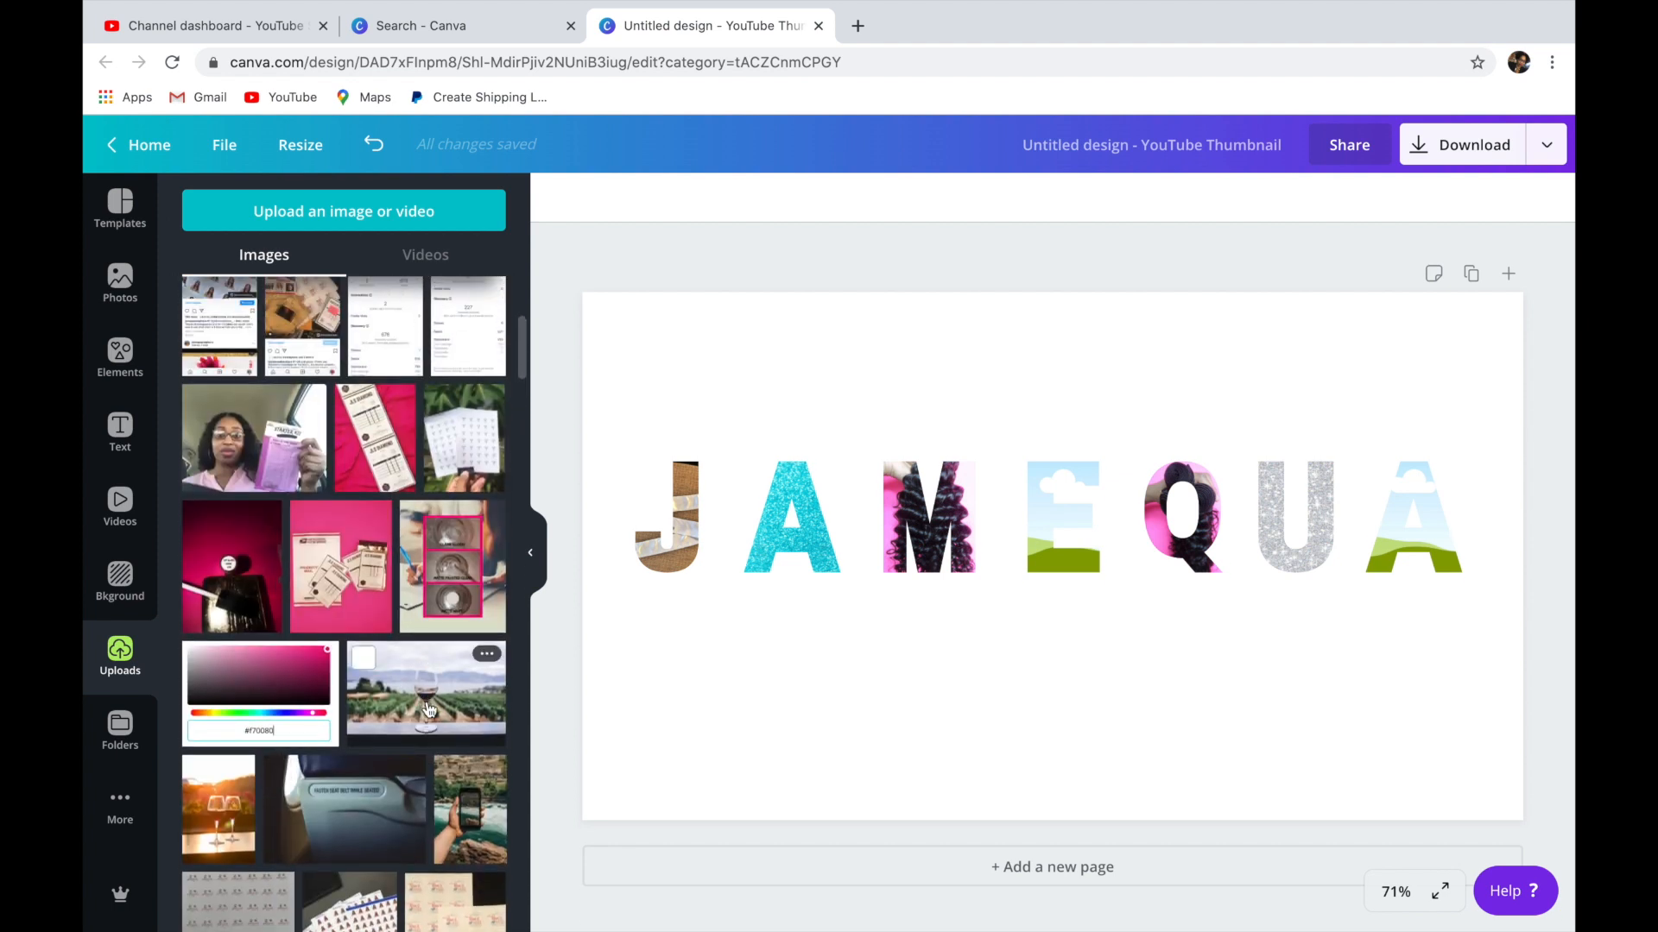
{"action": "left_click_drag", "start_coordinate": [497, 643], "coordinate": [792, 527]}
{"action": "left_click", "coordinate": [371, 669]}
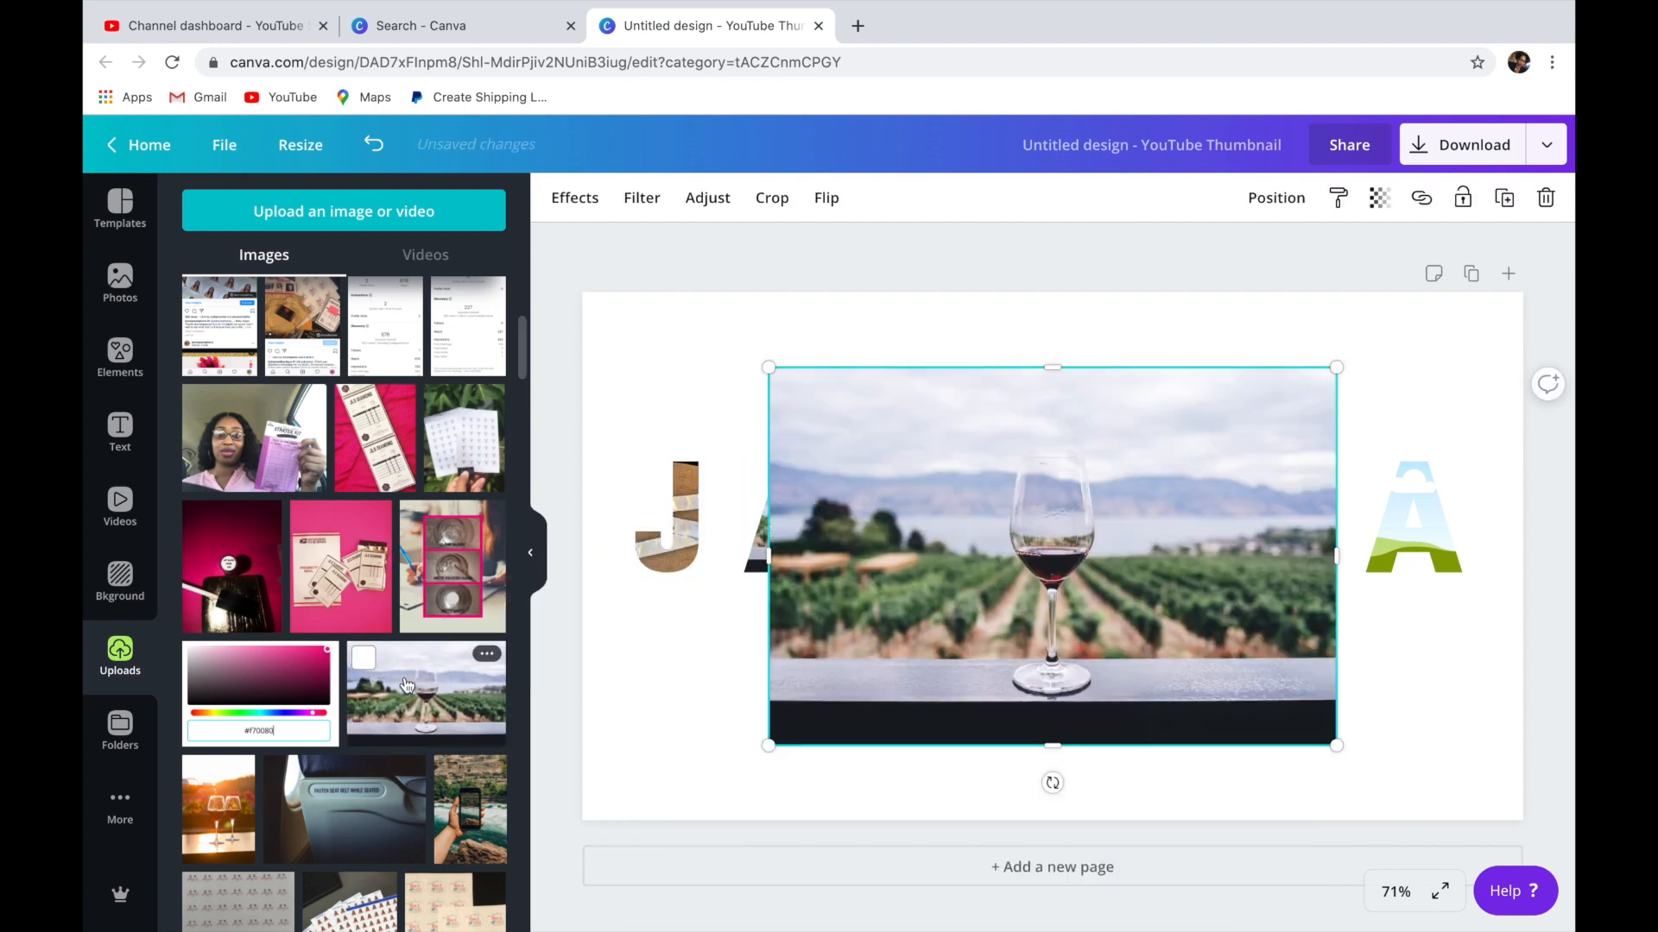
{"action": "left_click_drag", "start_coordinate": [1091, 475], "coordinate": [1052, 496]}
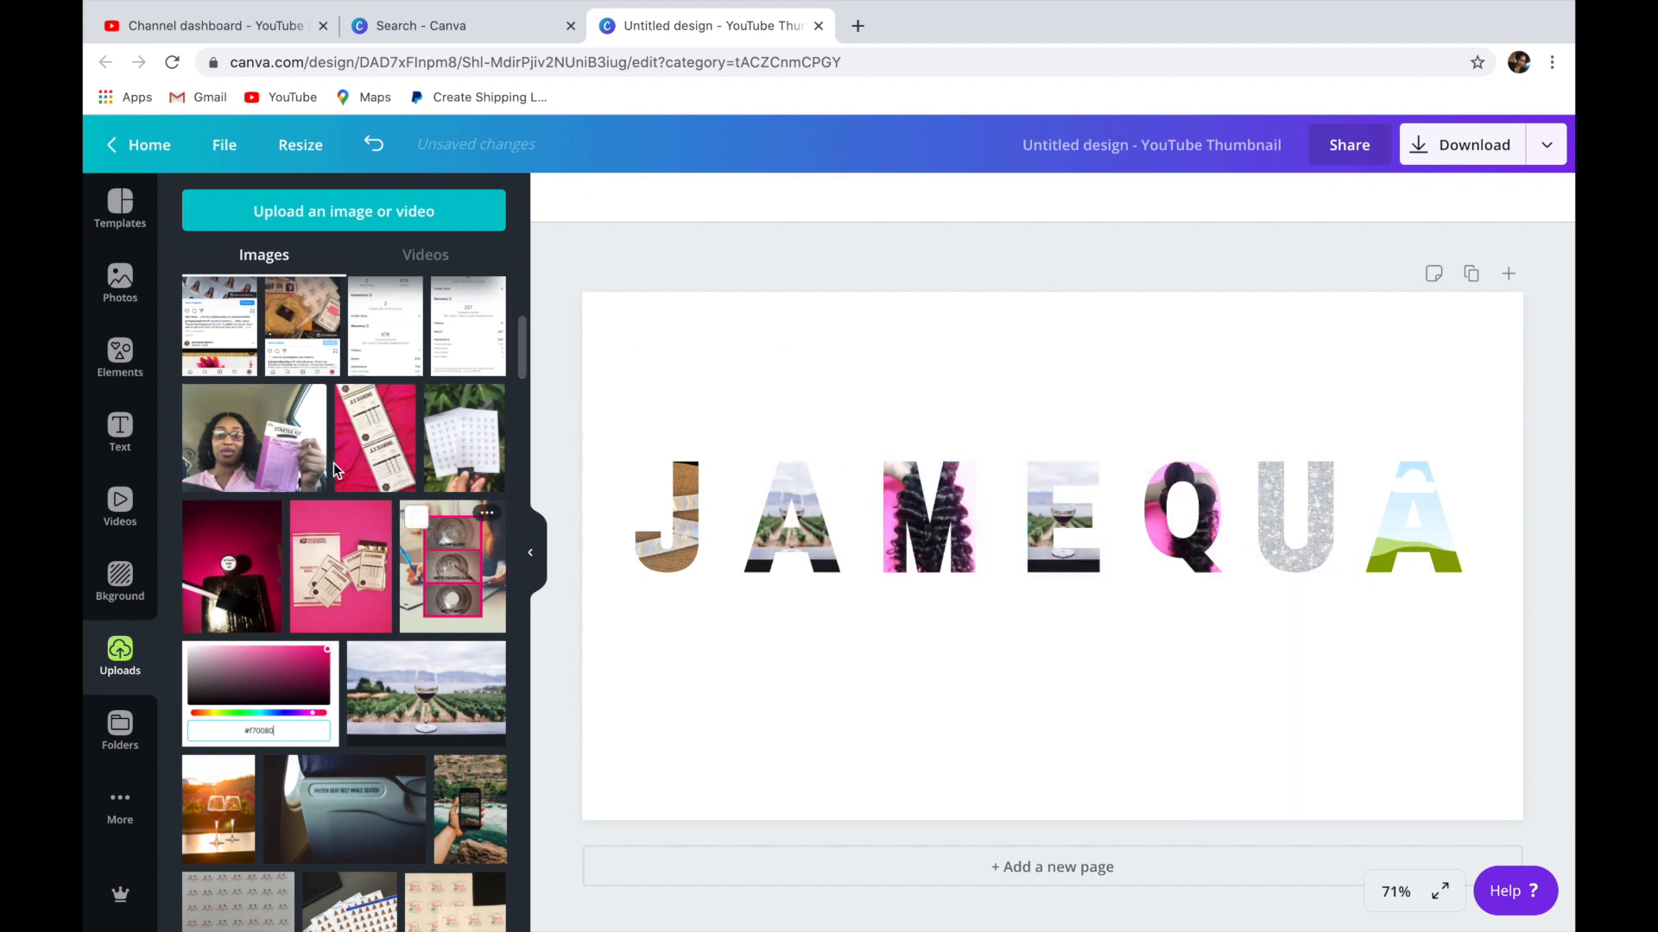
Fill the last A frame with the uploaded photo of the purple package on teal paper in grass.
{"action": "scroll", "coordinate": [345, 457], "scroll_direction": "up", "scroll_amount": 3}
{"action": "scroll", "coordinate": [315, 445], "scroll_direction": "up", "scroll_amount": 2}
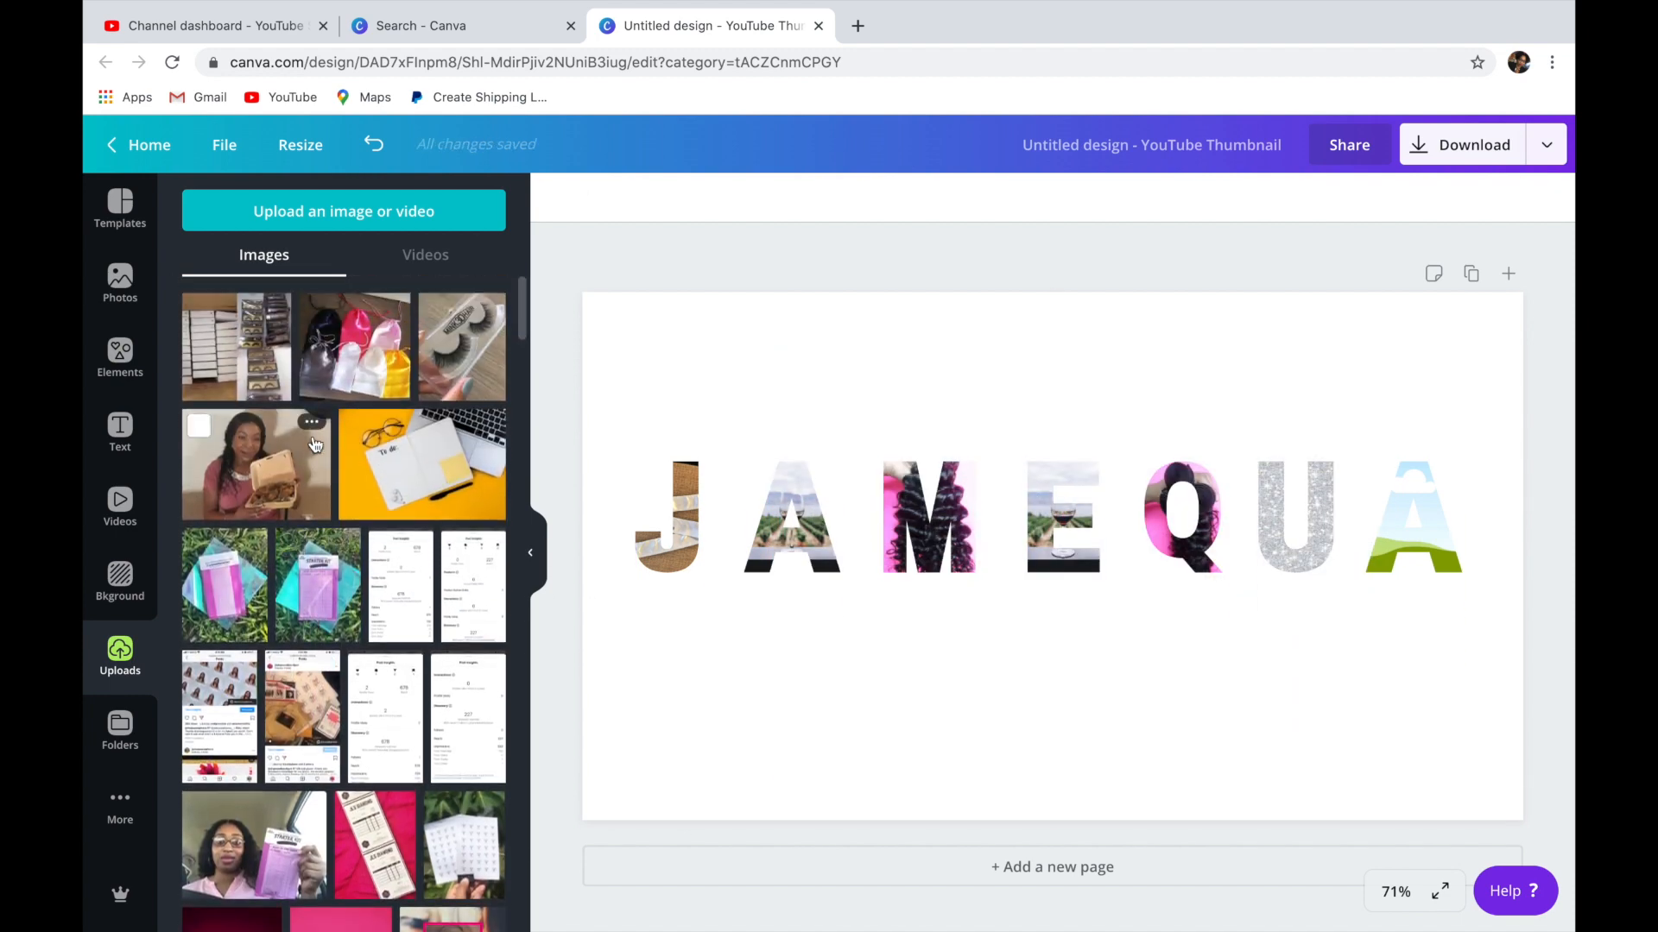
{"action": "left_click", "coordinate": [325, 607]}
{"action": "left_click_drag", "start_coordinate": [1057, 558], "coordinate": [1400, 526]}
{"action": "left_click", "coordinate": [1148, 687]}
{"action": "left_click", "coordinate": [1142, 693]}
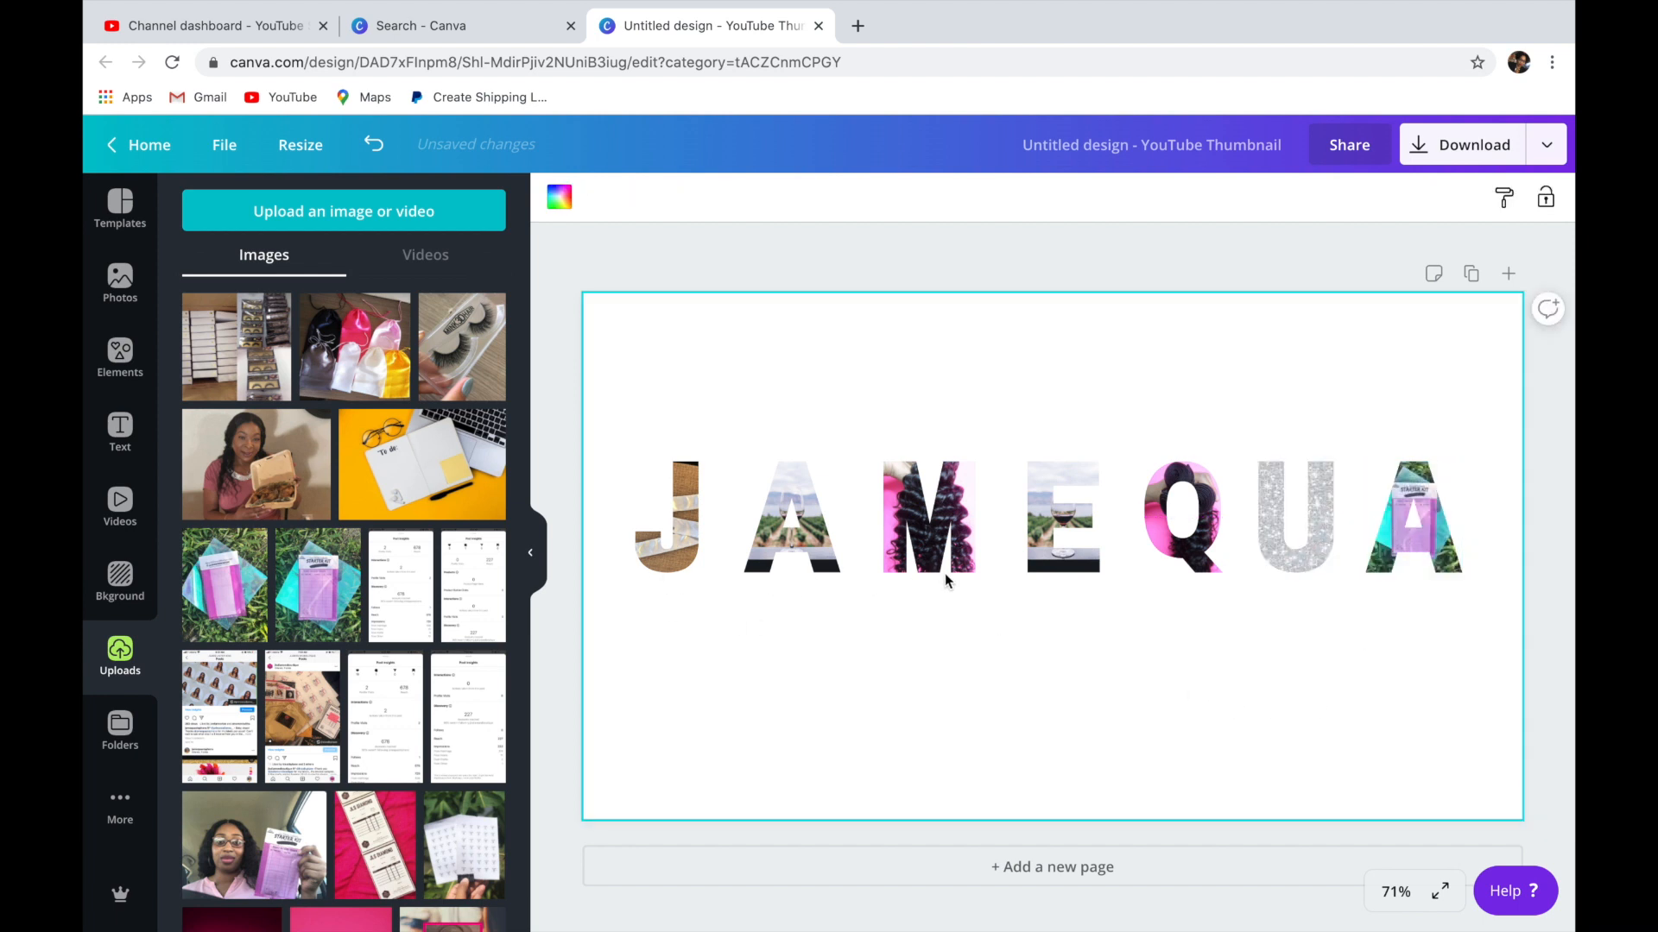
Move the J, M, Q and last A frames down below the other letters to stagger the name.
{"action": "left_click_drag", "start_coordinate": [941, 488], "coordinate": [953, 613]}
{"action": "left_click_drag", "start_coordinate": [675, 545], "coordinate": [675, 675]}
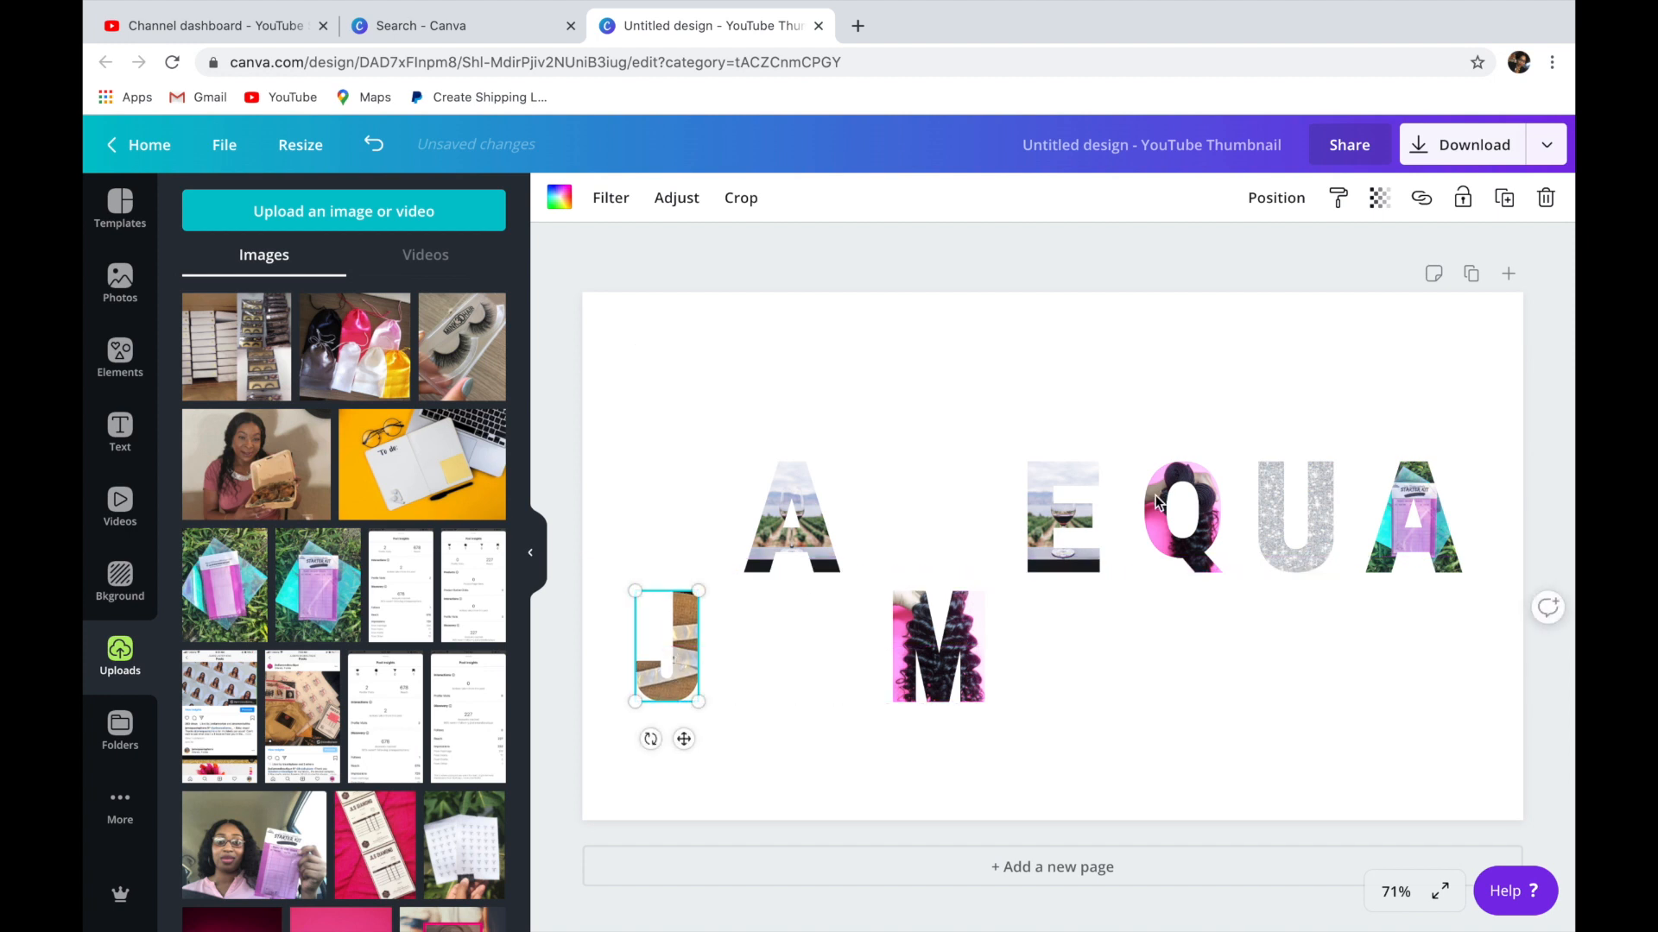
{"action": "left_click_drag", "start_coordinate": [1156, 502], "coordinate": [1189, 673]}
{"action": "left_click_drag", "start_coordinate": [1421, 537], "coordinate": [1422, 650]}
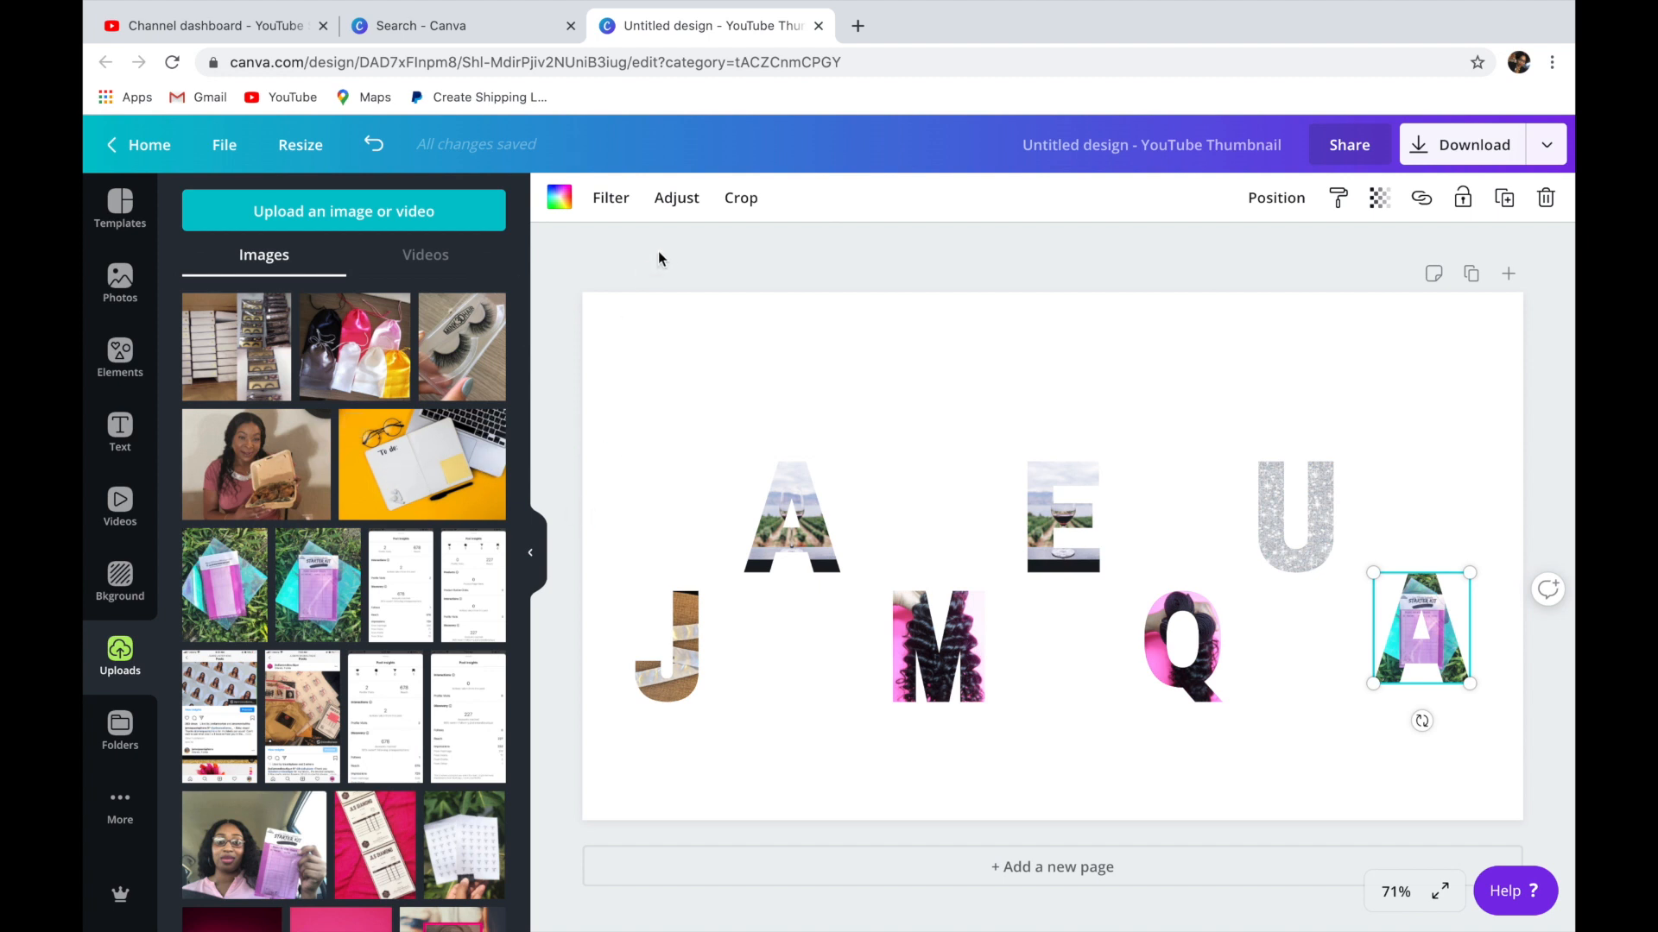
Set the page background to the black brand color.
{"action": "left_click", "coordinate": [650, 335]}
{"action": "left_click", "coordinate": [560, 198]}
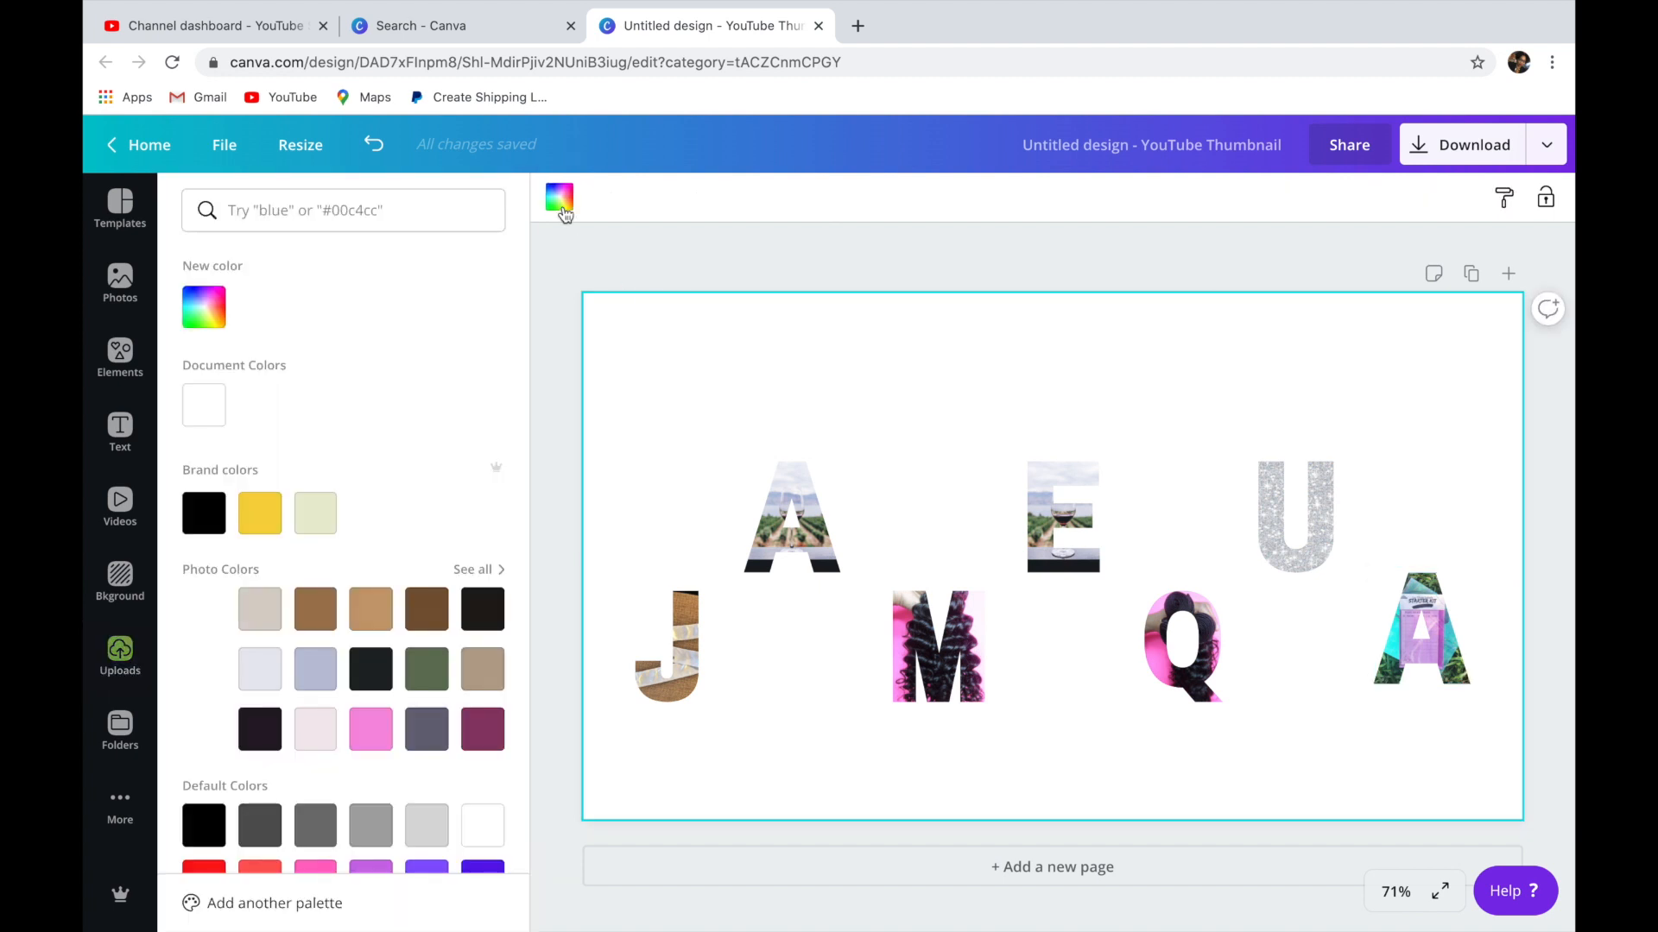
{"action": "left_click", "coordinate": [202, 518]}
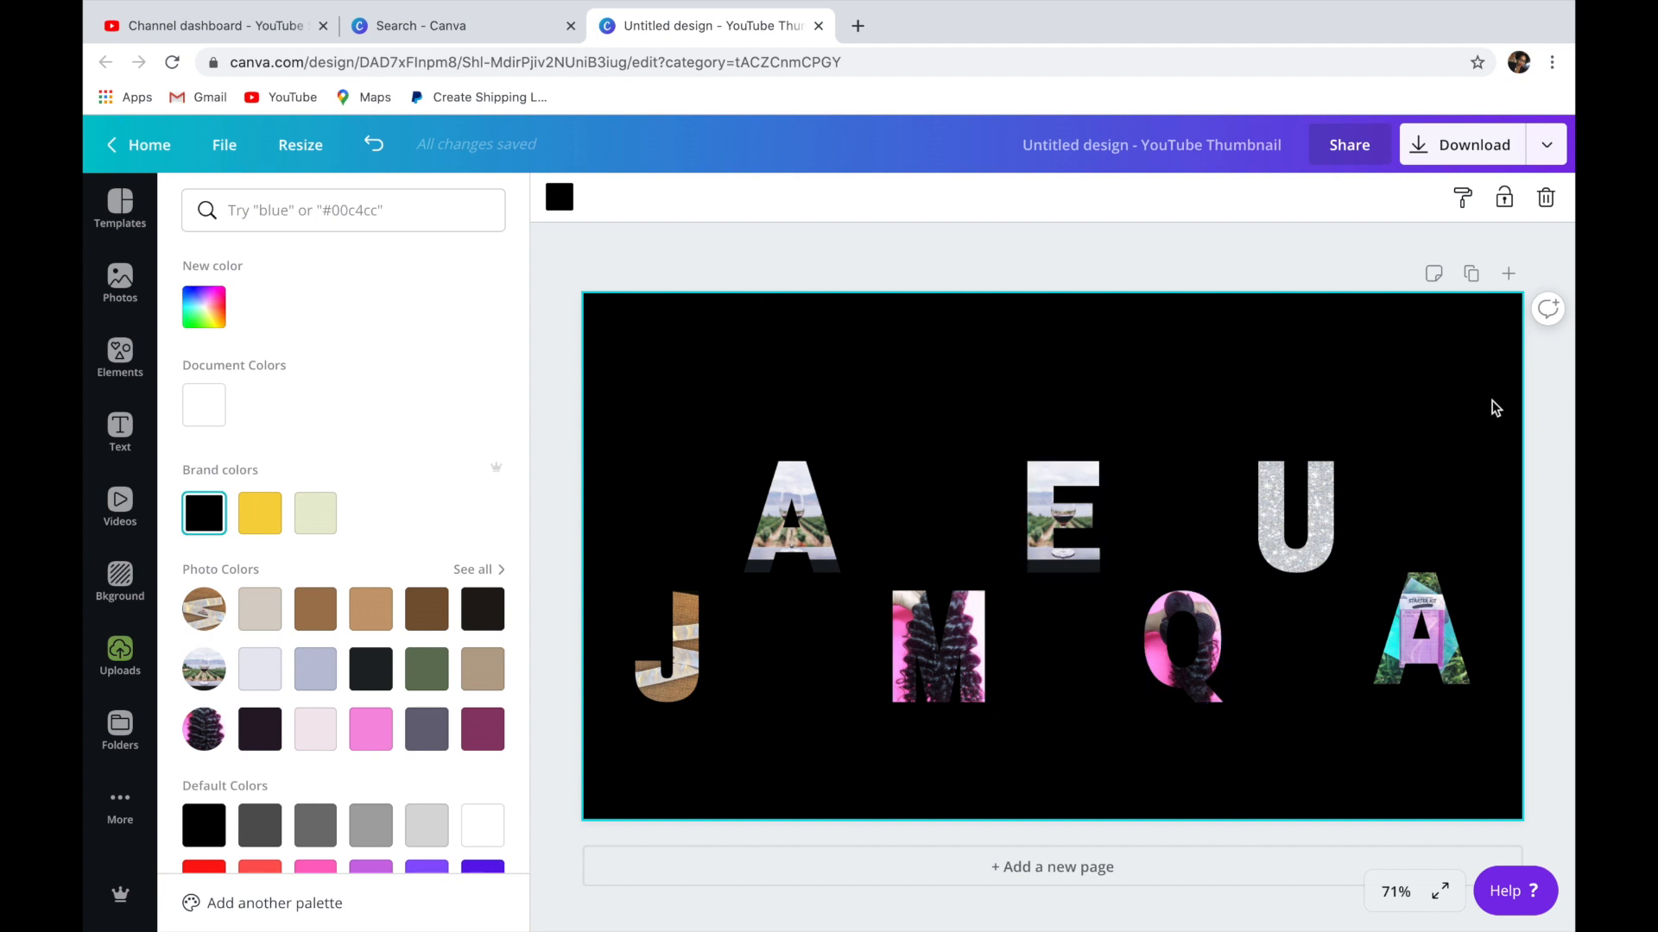
Review the file types offered for downloading the design, then close the download options.
{"action": "left_click", "coordinate": [1549, 149]}
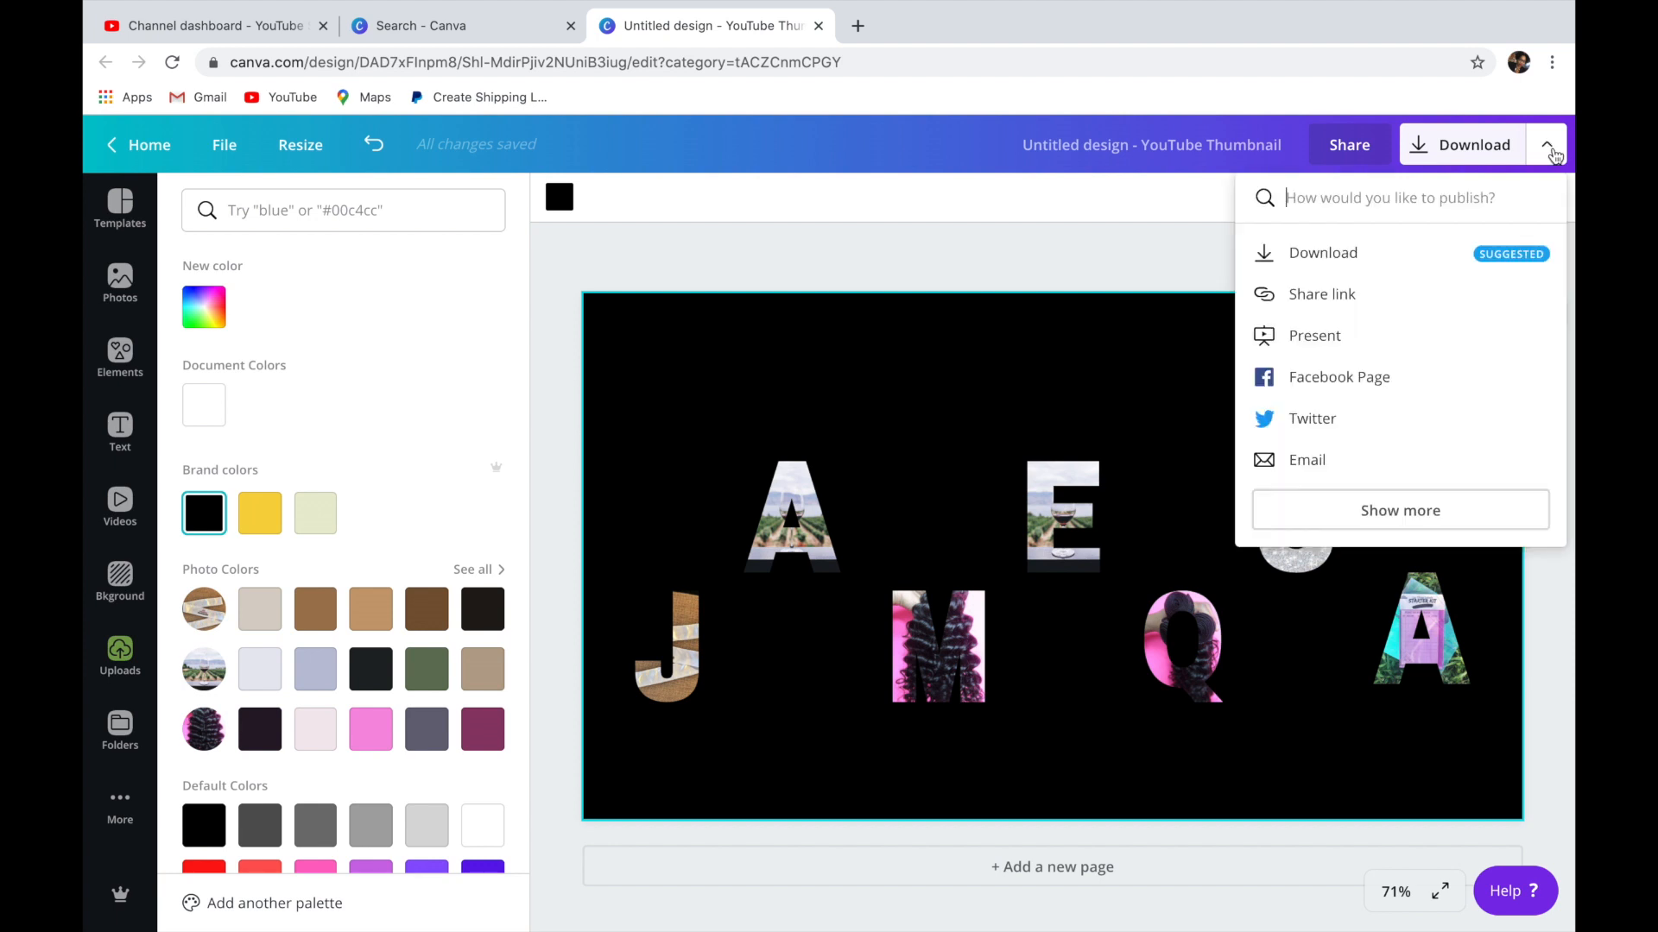
{"action": "left_click", "coordinate": [1376, 257]}
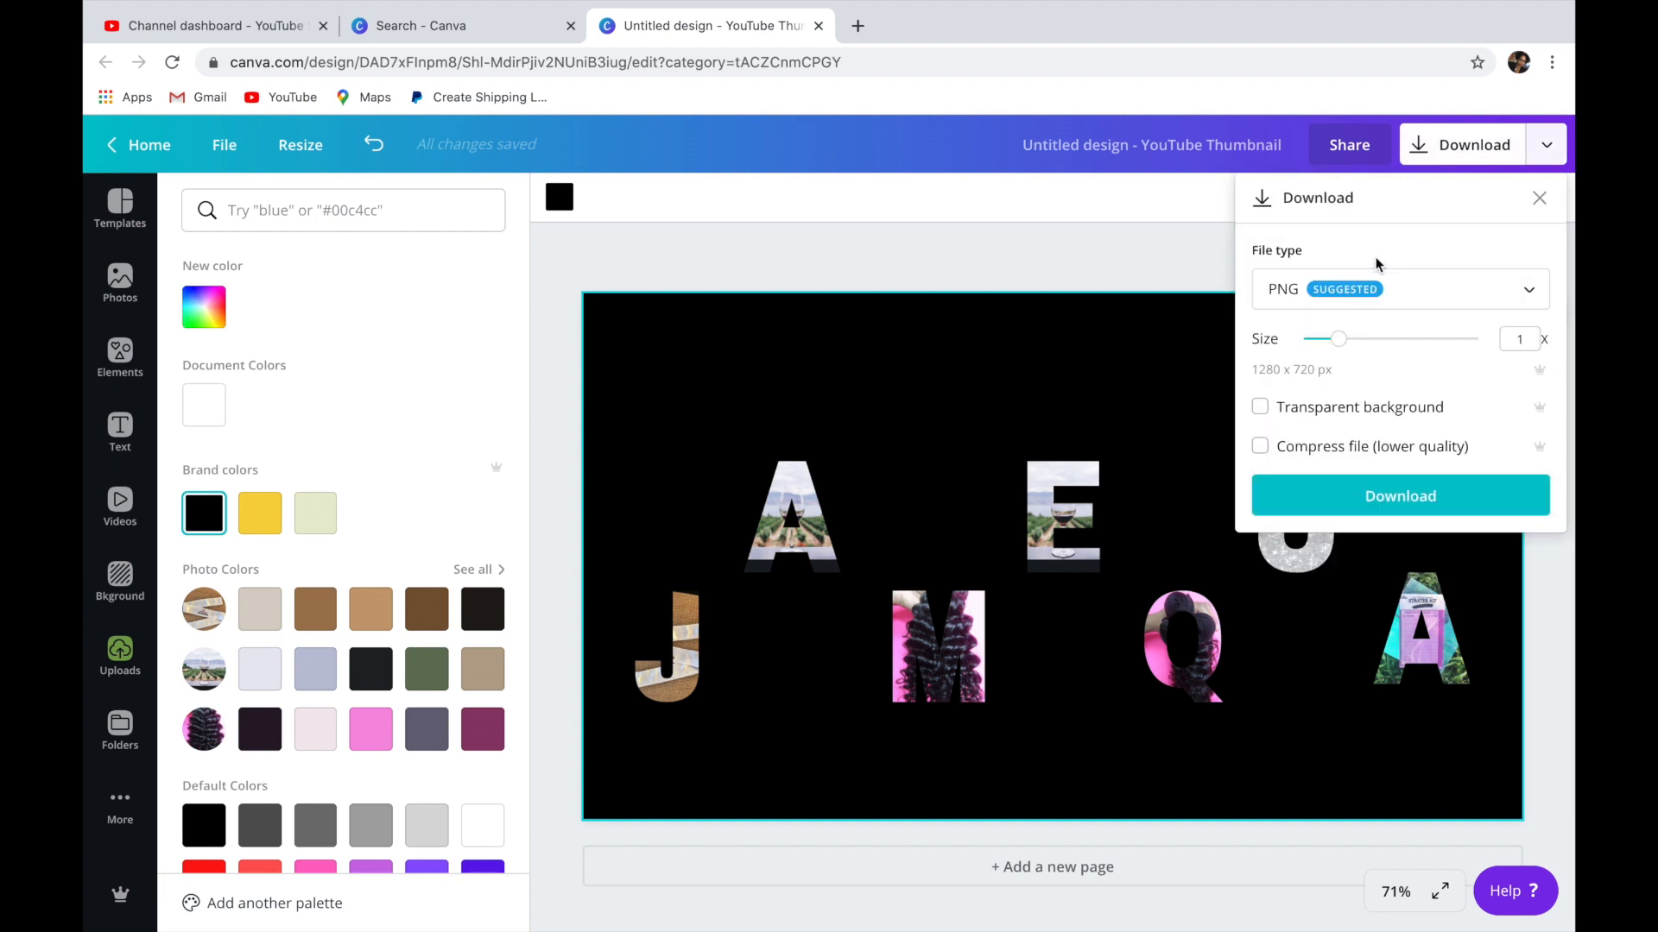
{"action": "left_click", "coordinate": [1376, 292]}
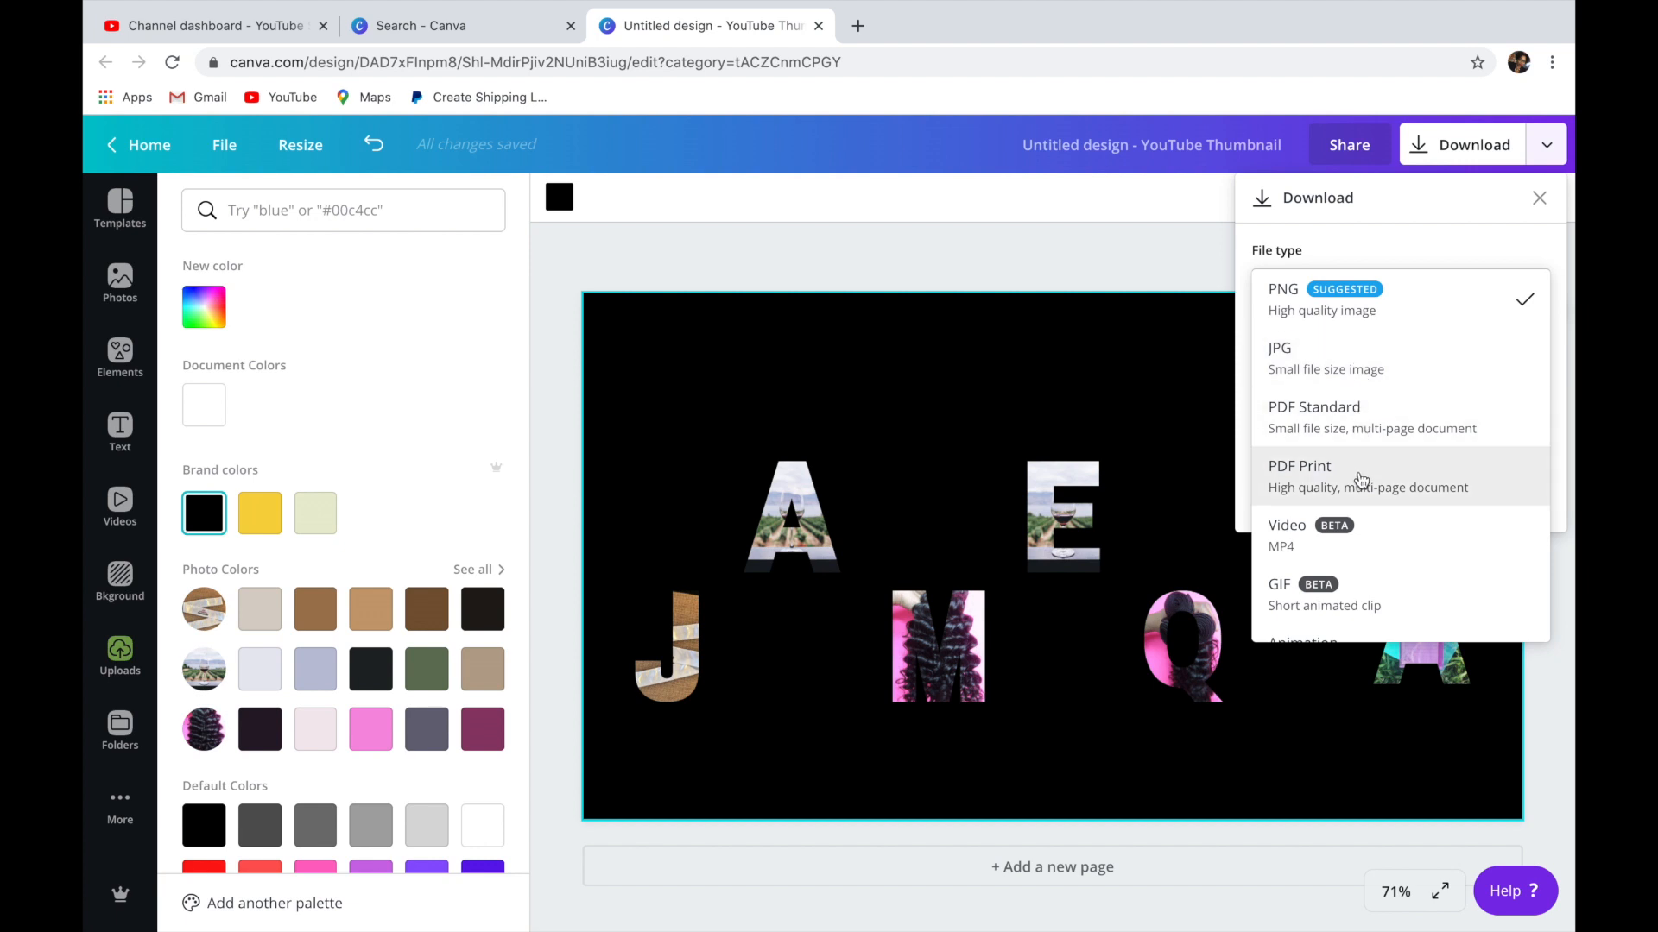
{"action": "scroll", "coordinate": [1361, 480], "scroll_direction": "down", "scroll_amount": 1}
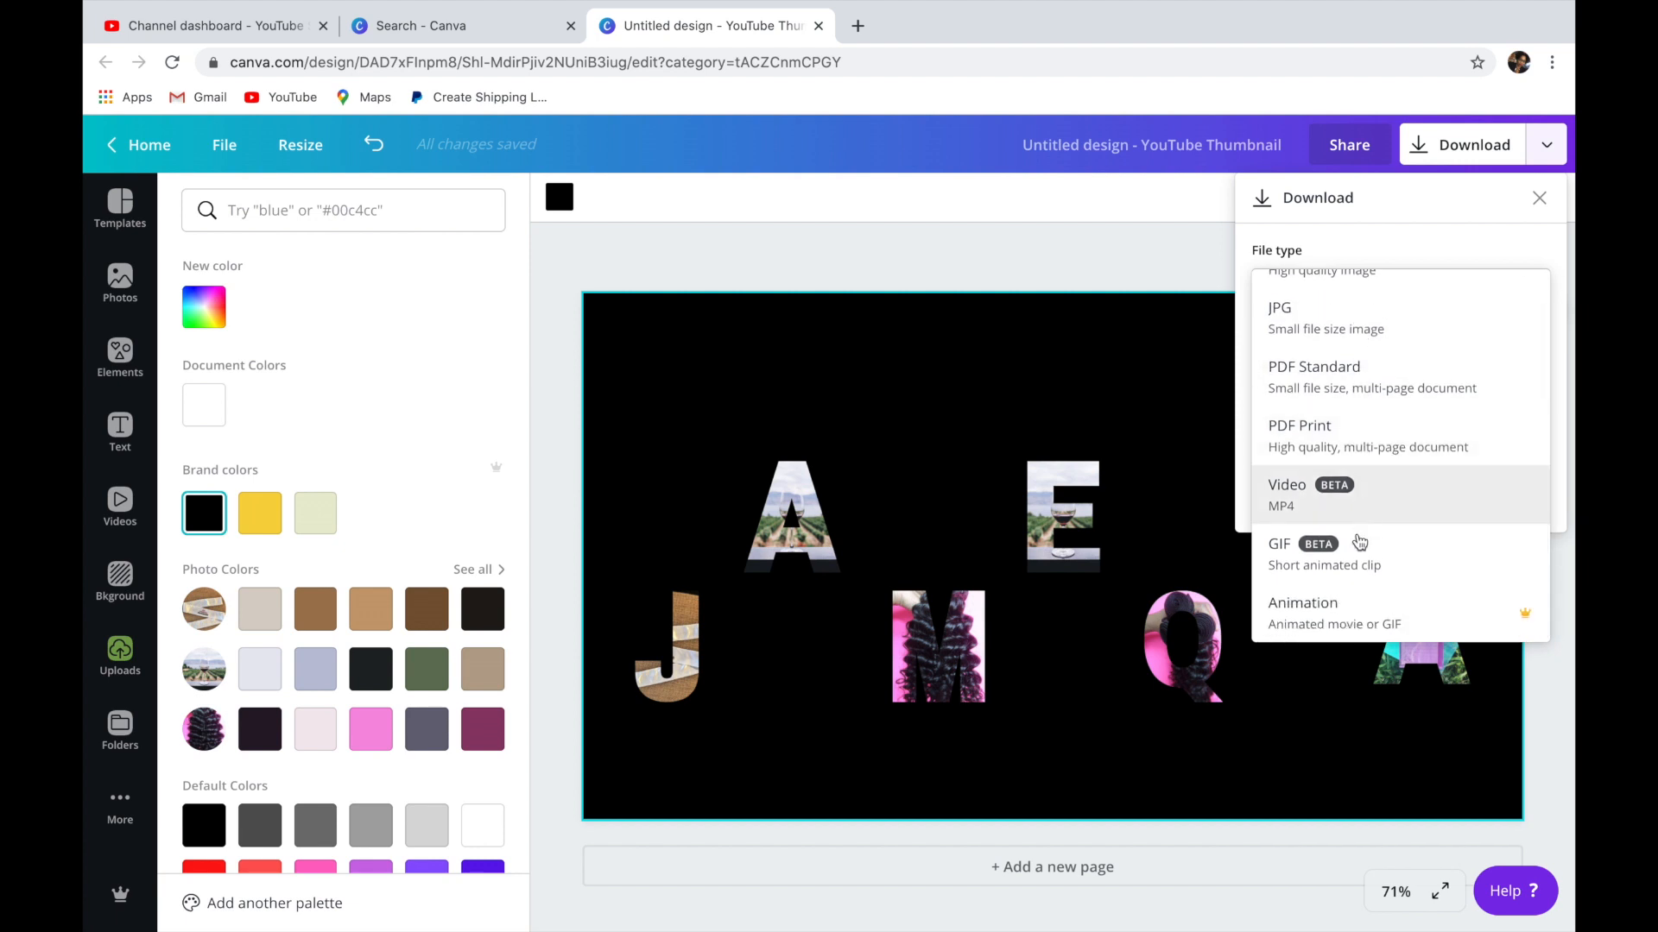
{"action": "left_click", "coordinate": [1088, 263]}
{"action": "left_click", "coordinate": [1088, 263]}
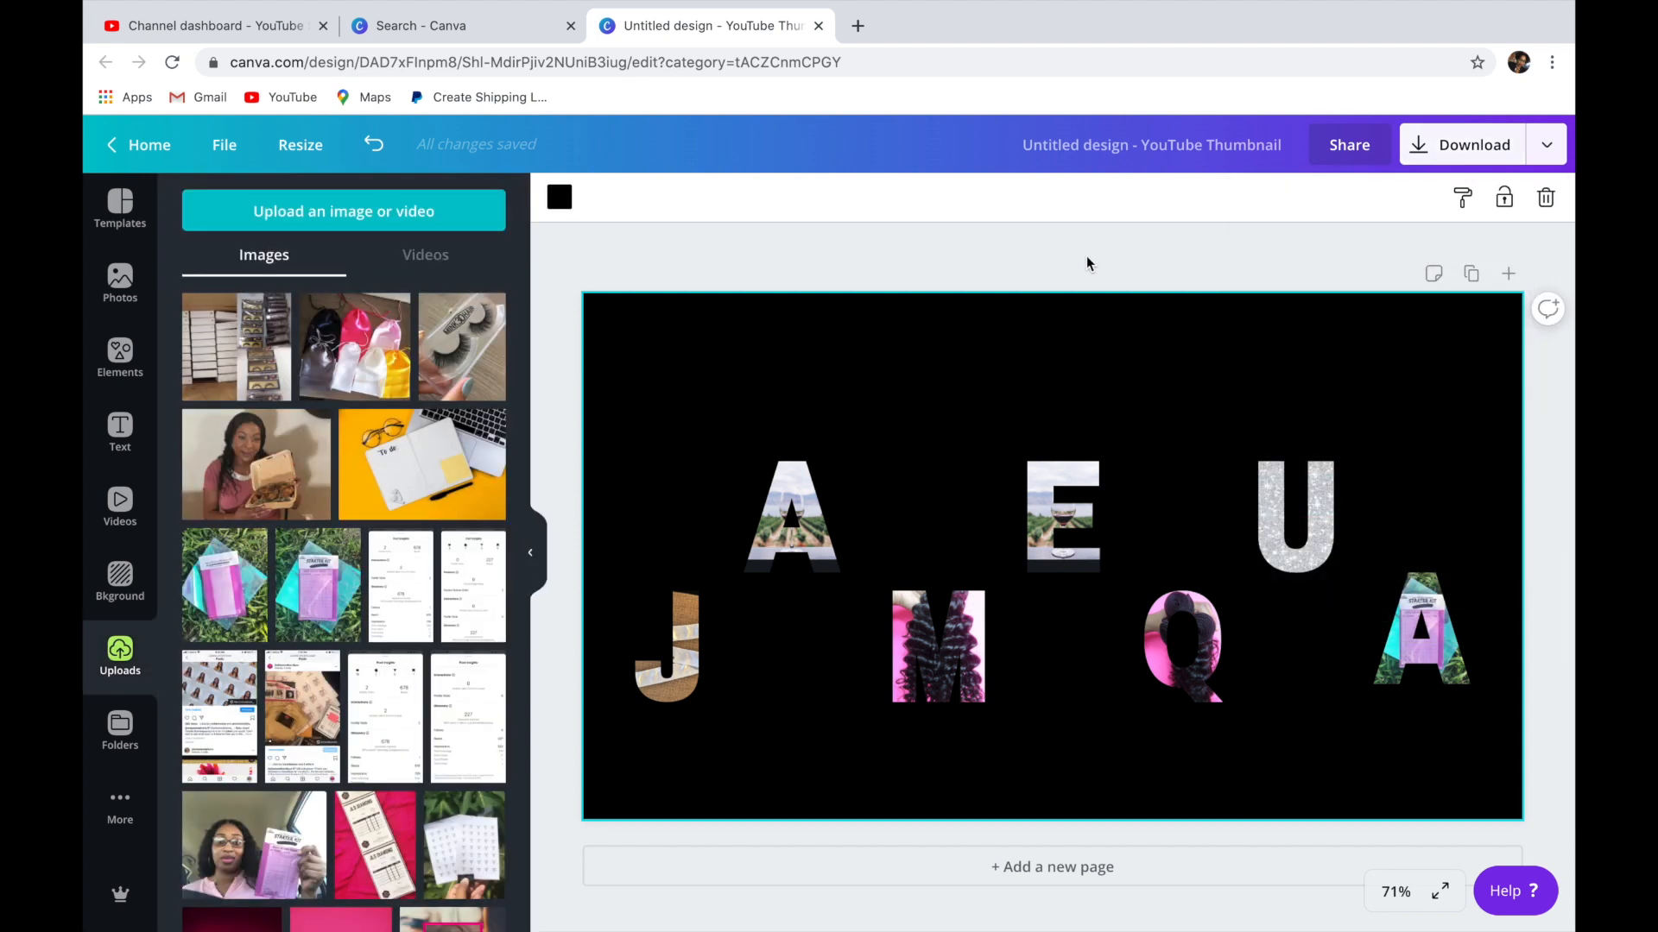